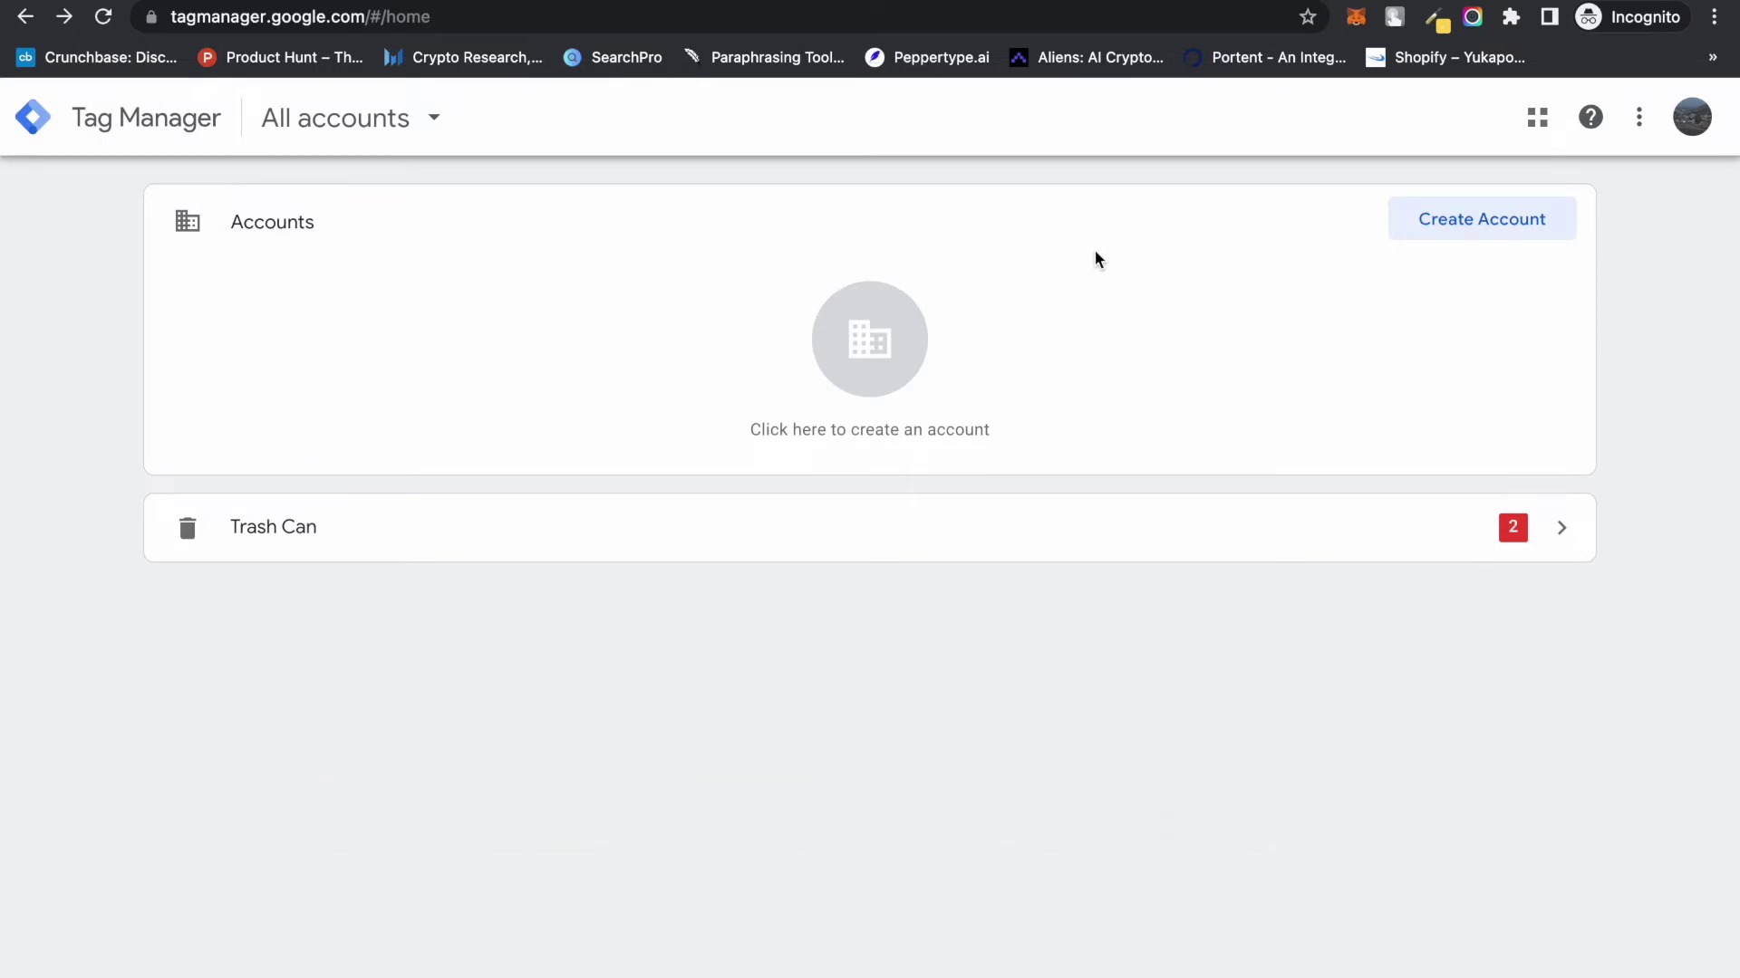
Start a new Tag Manager account named shitmarketing with India as its country
{"action": "left_click", "coordinate": [1482, 229]}
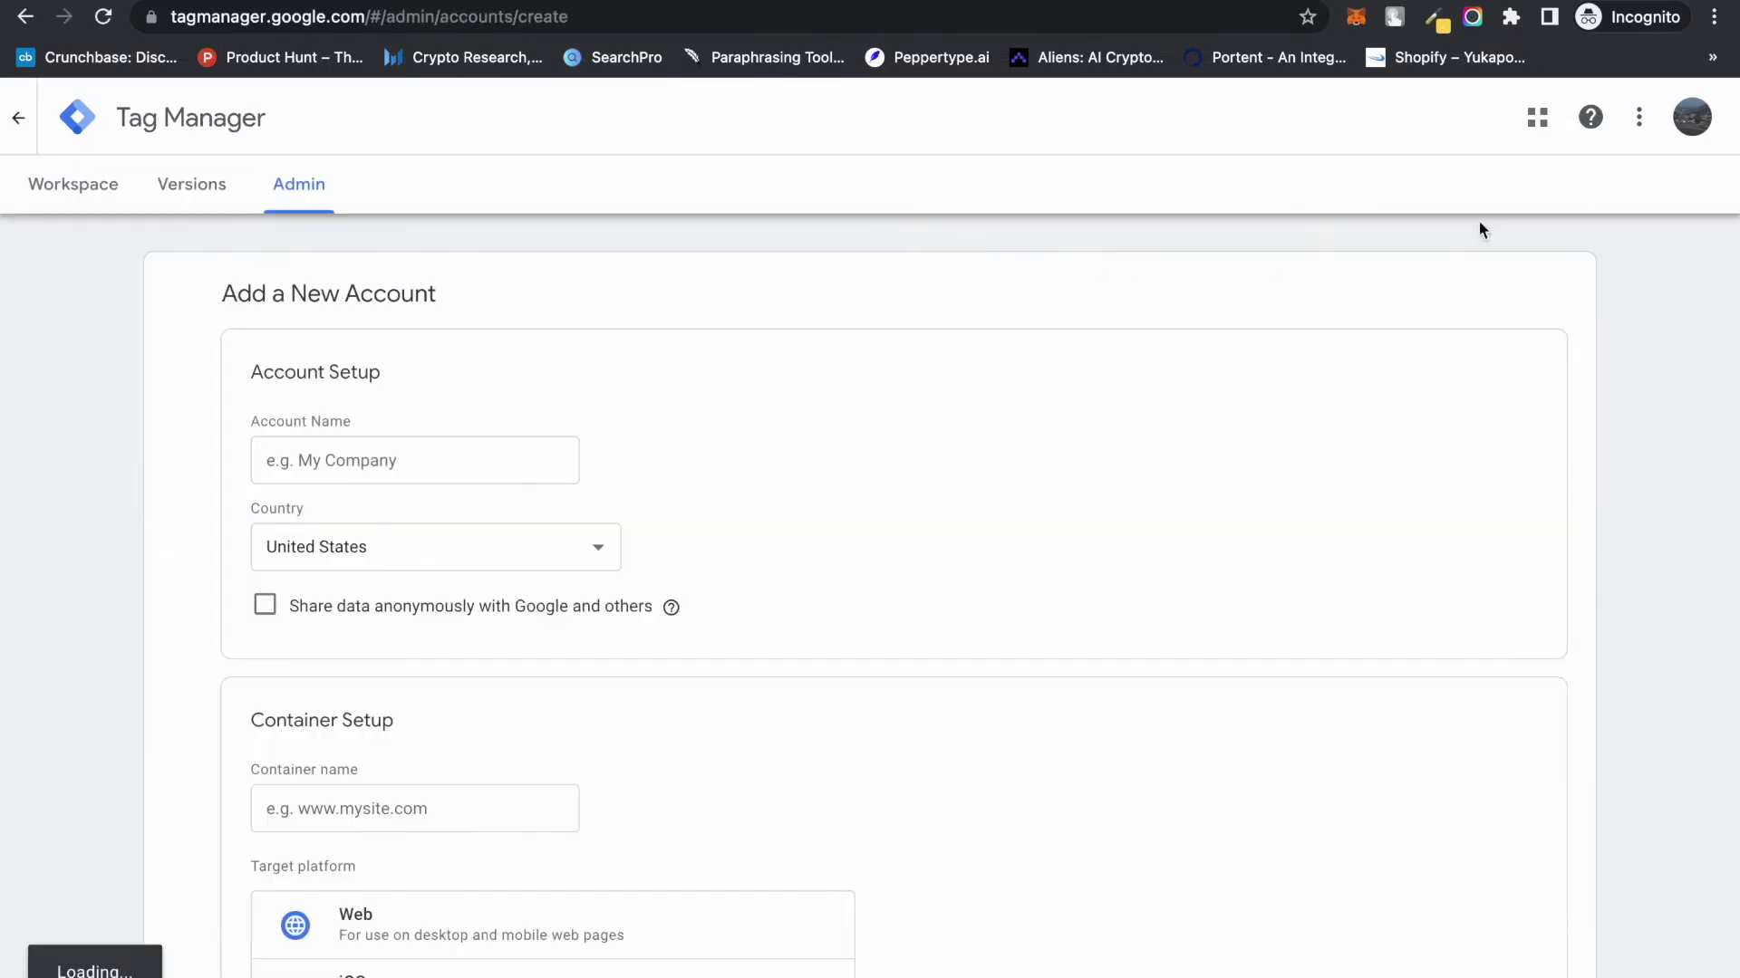
{"action": "scroll", "coordinate": [695, 400], "scroll_direction": "down", "scroll_amount": 1}
{"action": "left_click", "coordinate": [435, 399]}
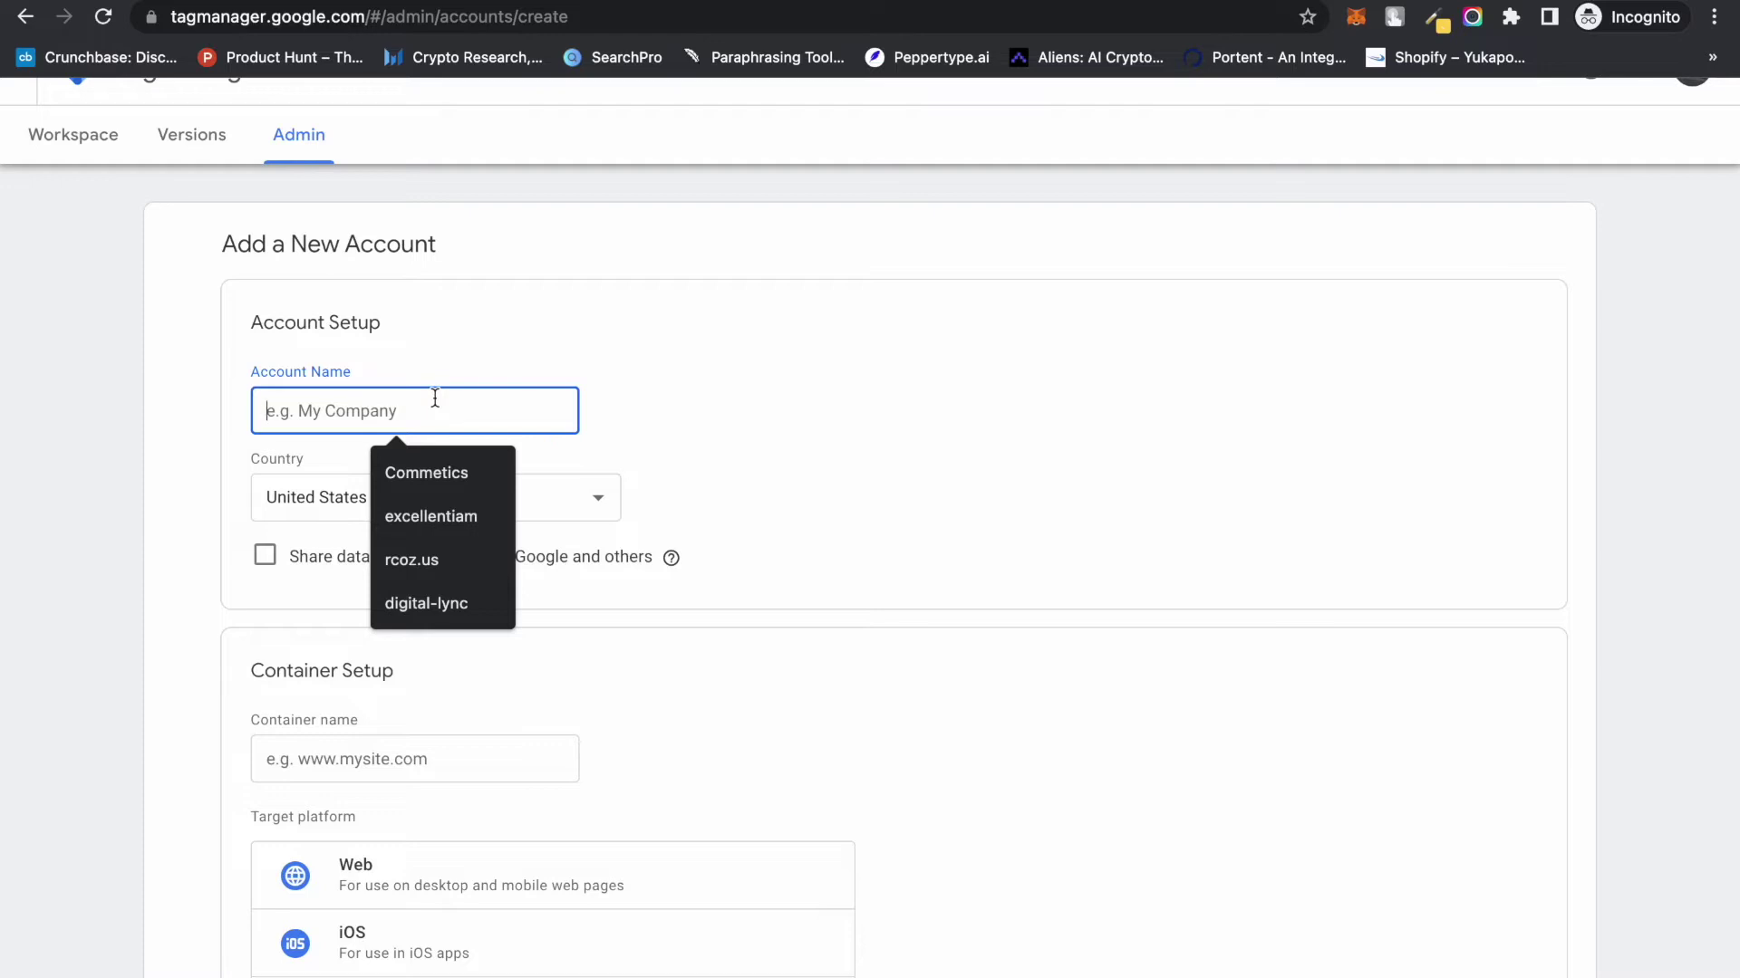
{"action": "type", "text": "shitmarketing"}
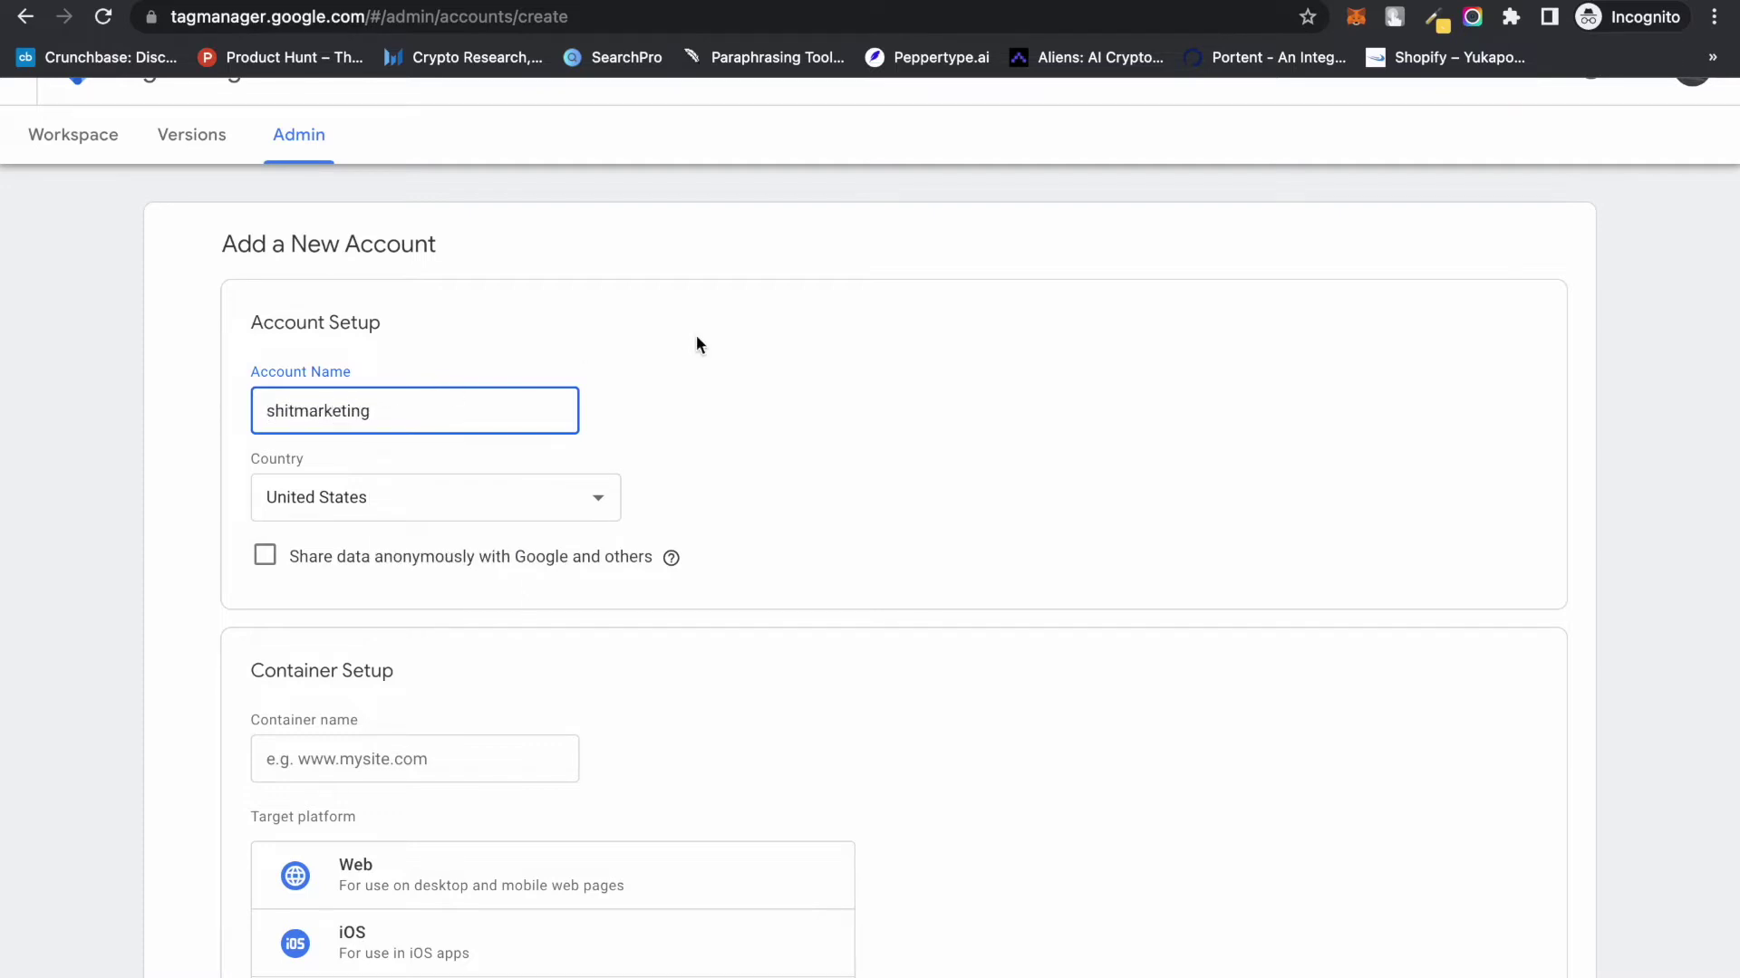
{"action": "scroll", "coordinate": [715, 381], "scroll_direction": "down", "scroll_amount": 1}
{"action": "left_click", "coordinate": [518, 422]}
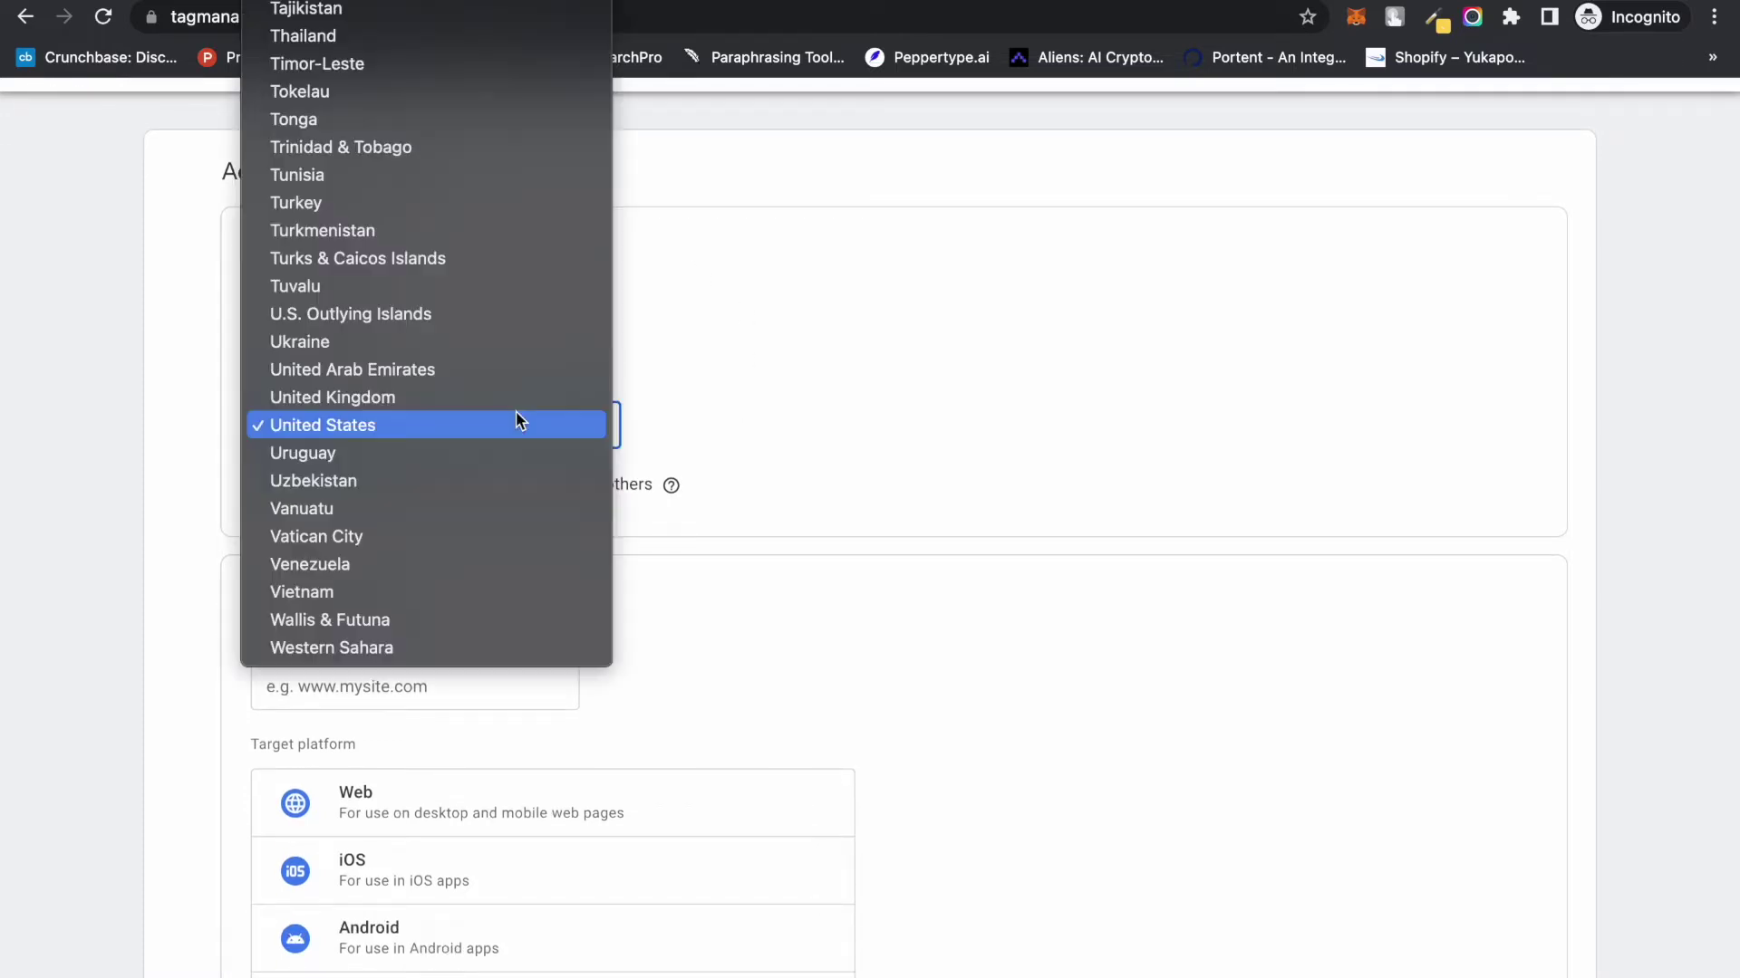
{"action": "scroll", "coordinate": [486, 172], "scroll_direction": "up", "scroll_amount": 20}
{"action": "left_click", "coordinate": [518, 512]}
{"action": "scroll", "coordinate": [518, 515], "scroll_direction": "down", "scroll_amount": 3}
{"action": "key", "text": "ctrl+Tab"}
{"action": "right_click", "coordinate": [279, 18]}
{"action": "left_click", "coordinate": [318, 178]}
{"action": "key", "text": "ctrl+shift+Tab"}
{"action": "left_click", "coordinate": [383, 455]}
{"action": "right_click", "coordinate": [383, 455]}
{"action": "left_click", "coordinate": [418, 635]}
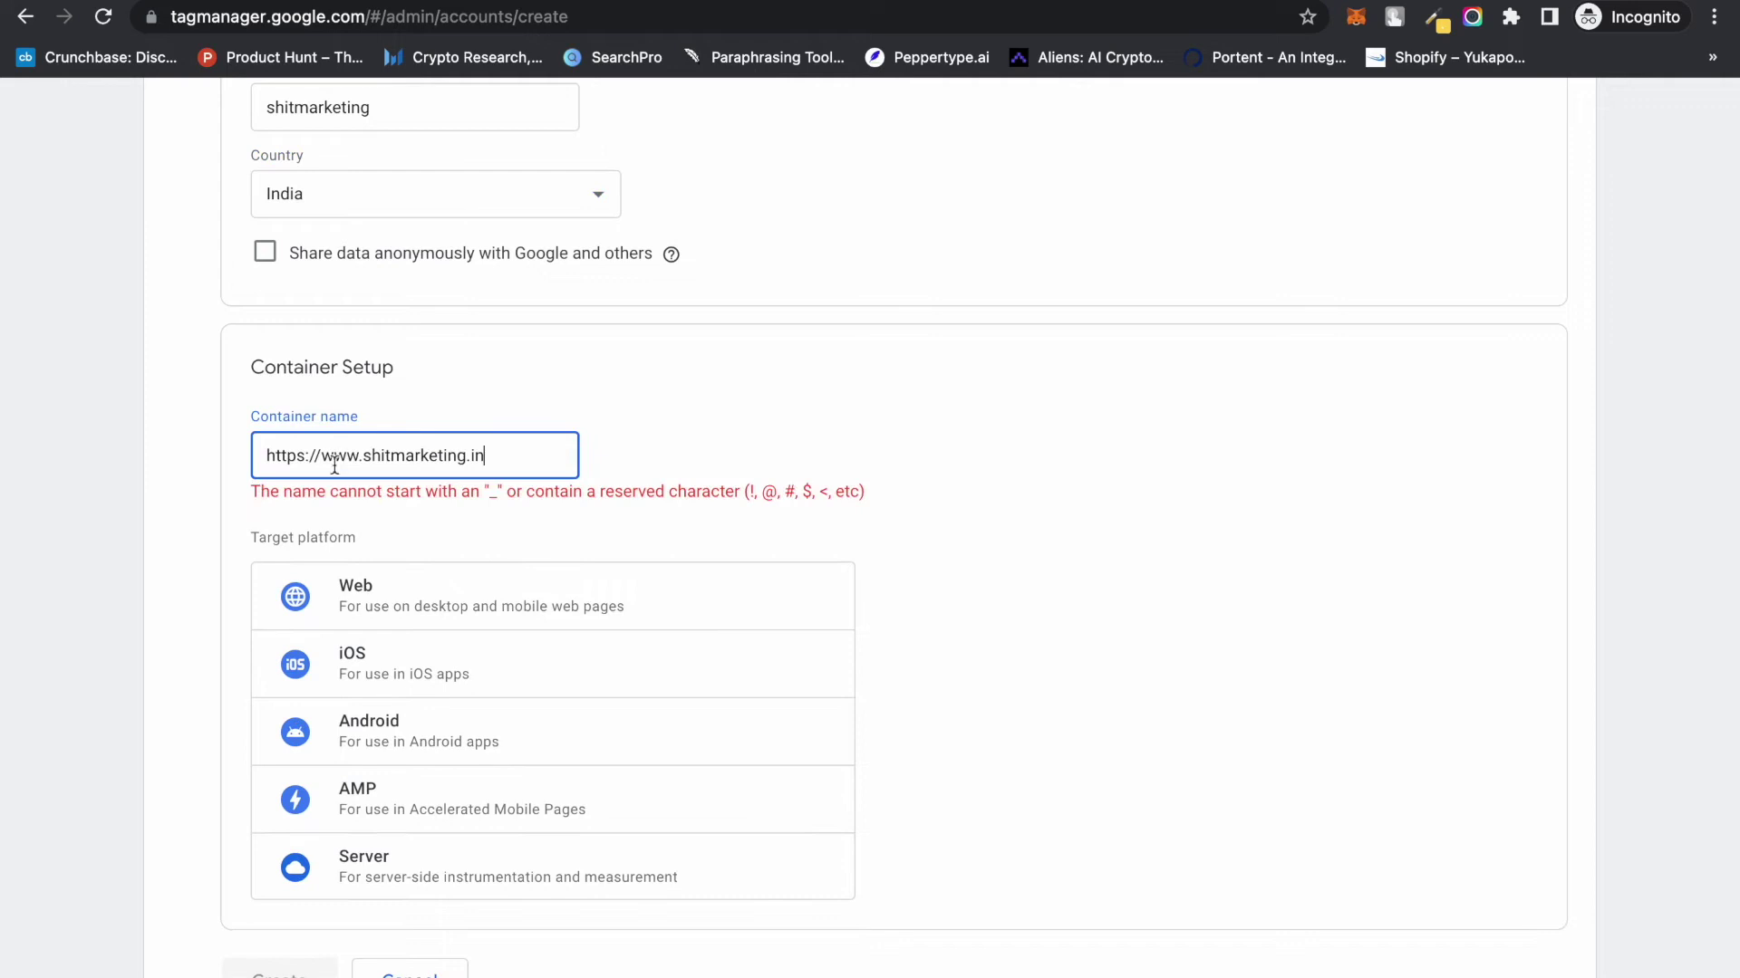
{"action": "left_click_drag", "start_coordinate": [323, 459], "coordinate": [264, 459]}
{"action": "key", "text": "BackSpace"}
Choose Web as the container's target platform, then create the account and accept the Terms of Service Agreement
{"action": "left_click", "coordinate": [423, 554]}
{"action": "scroll", "coordinate": [423, 551], "scroll_direction": "down", "scroll_amount": 1}
{"action": "left_click", "coordinate": [325, 915]}
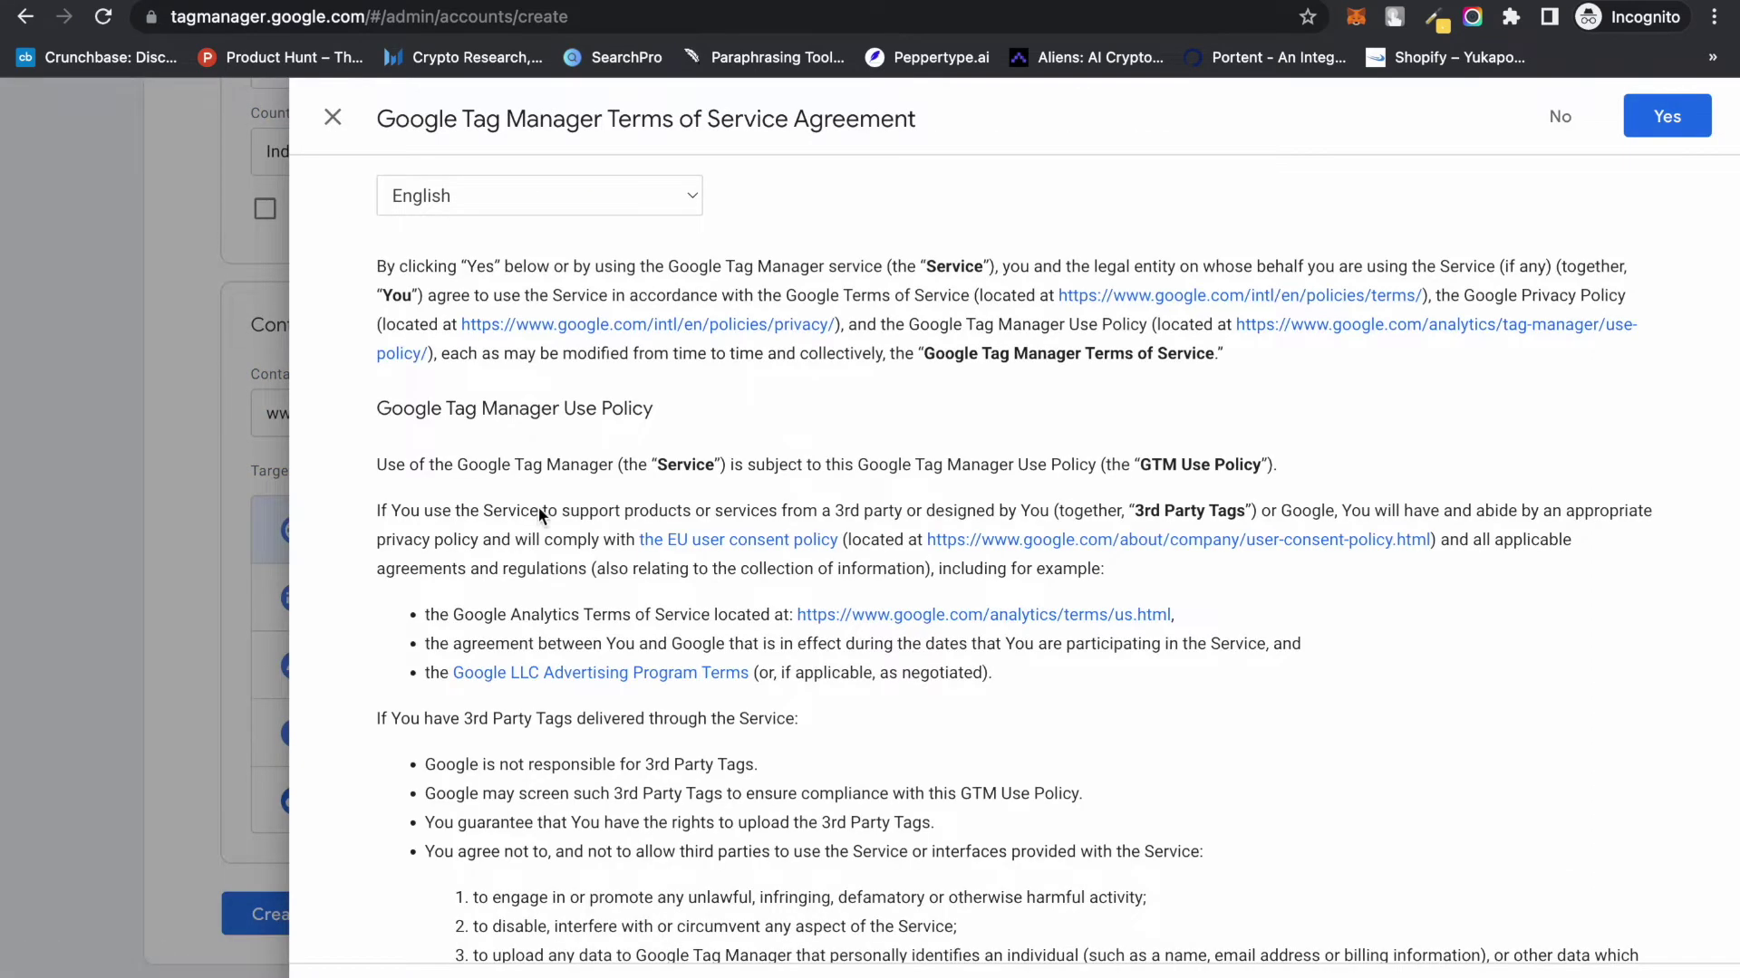
{"action": "scroll", "coordinate": [637, 641], "scroll_direction": "down", "scroll_amount": 3}
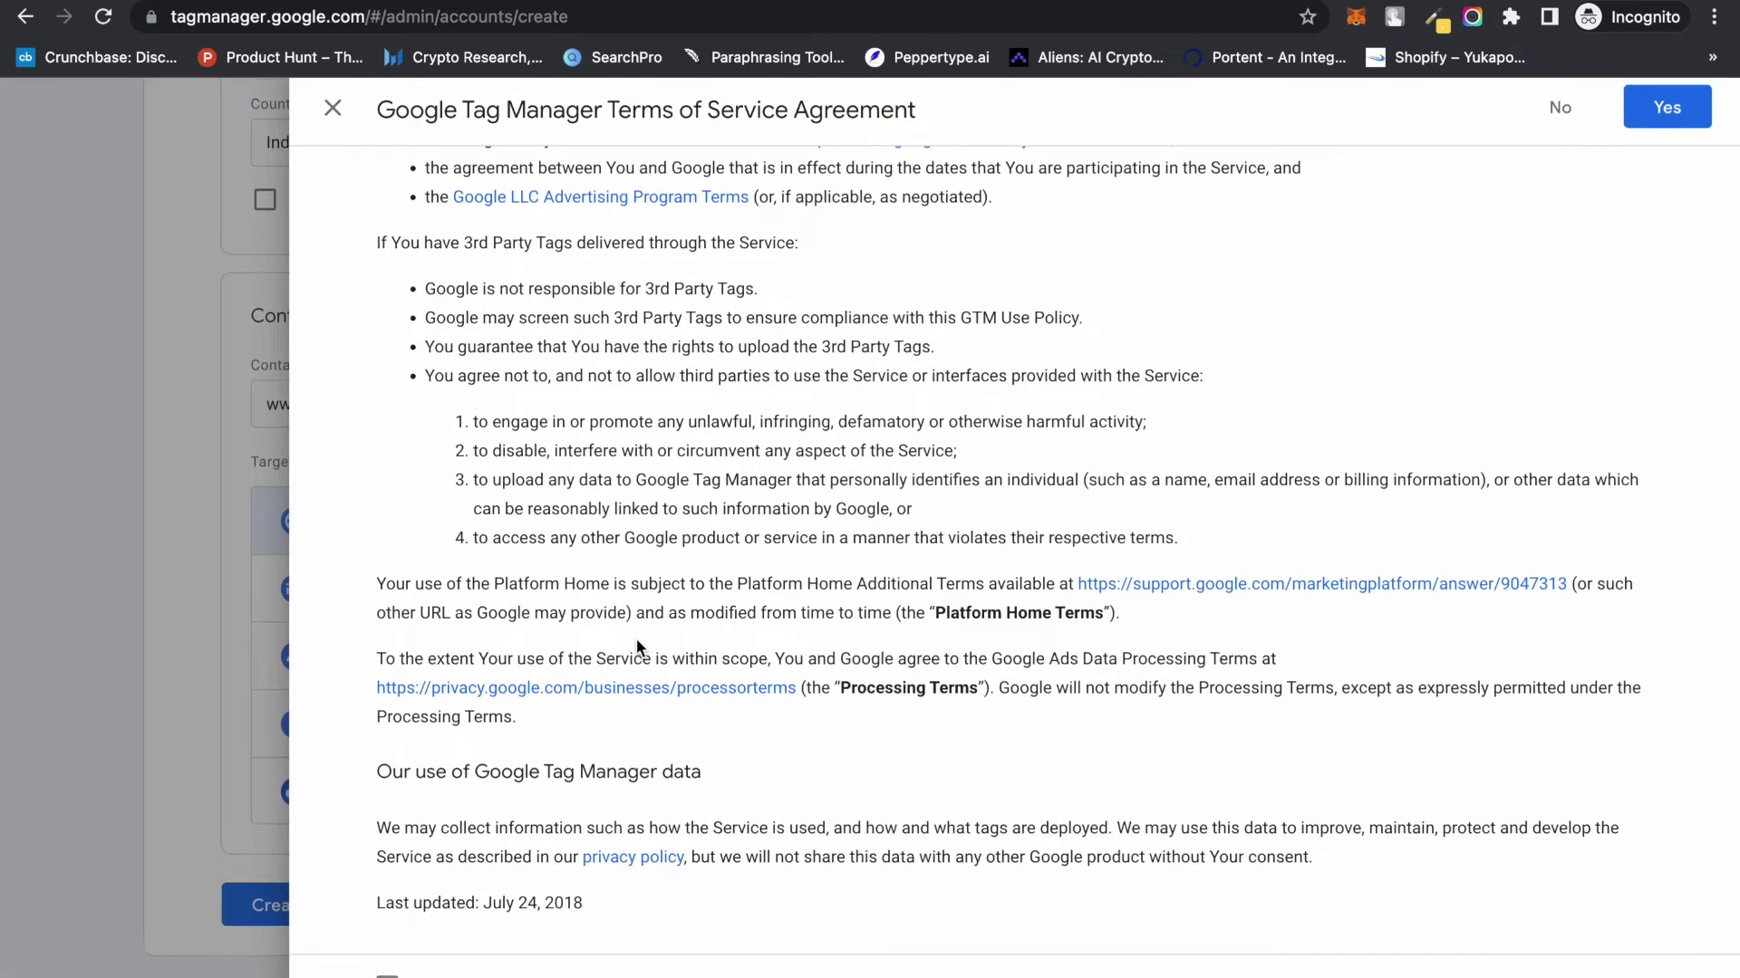
{"action": "scroll", "coordinate": [636, 638], "scroll_direction": "up", "scroll_amount": 3}
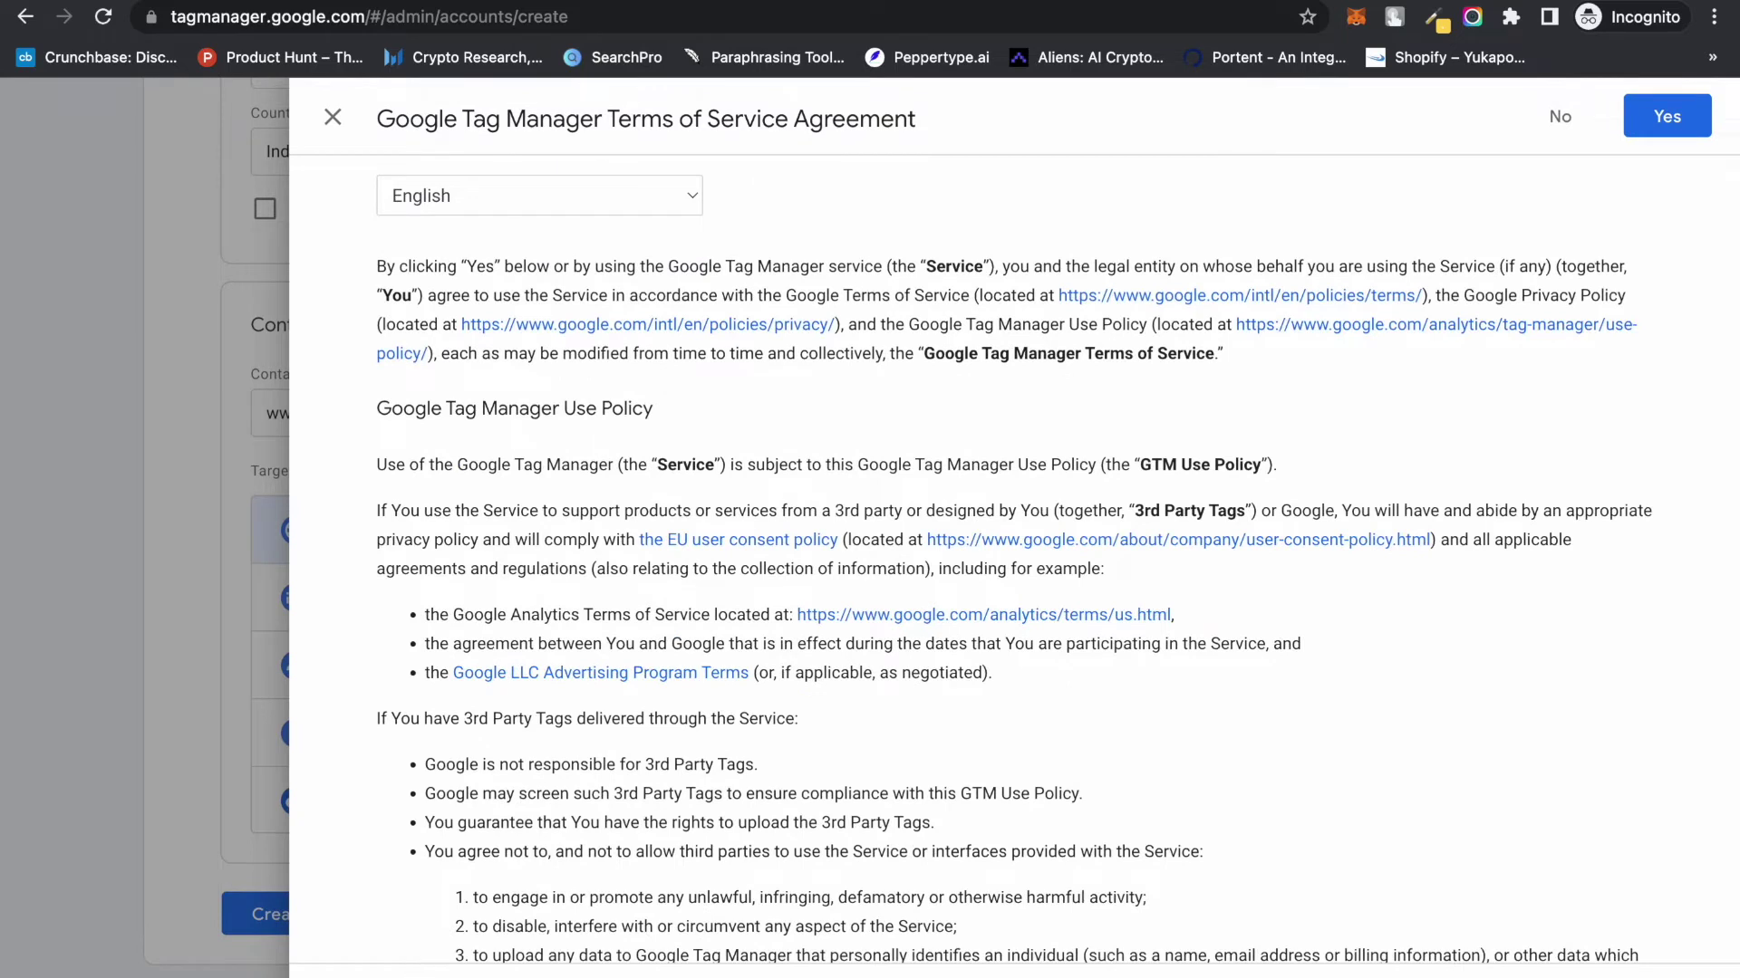
{"action": "left_click", "coordinate": [1673, 124]}
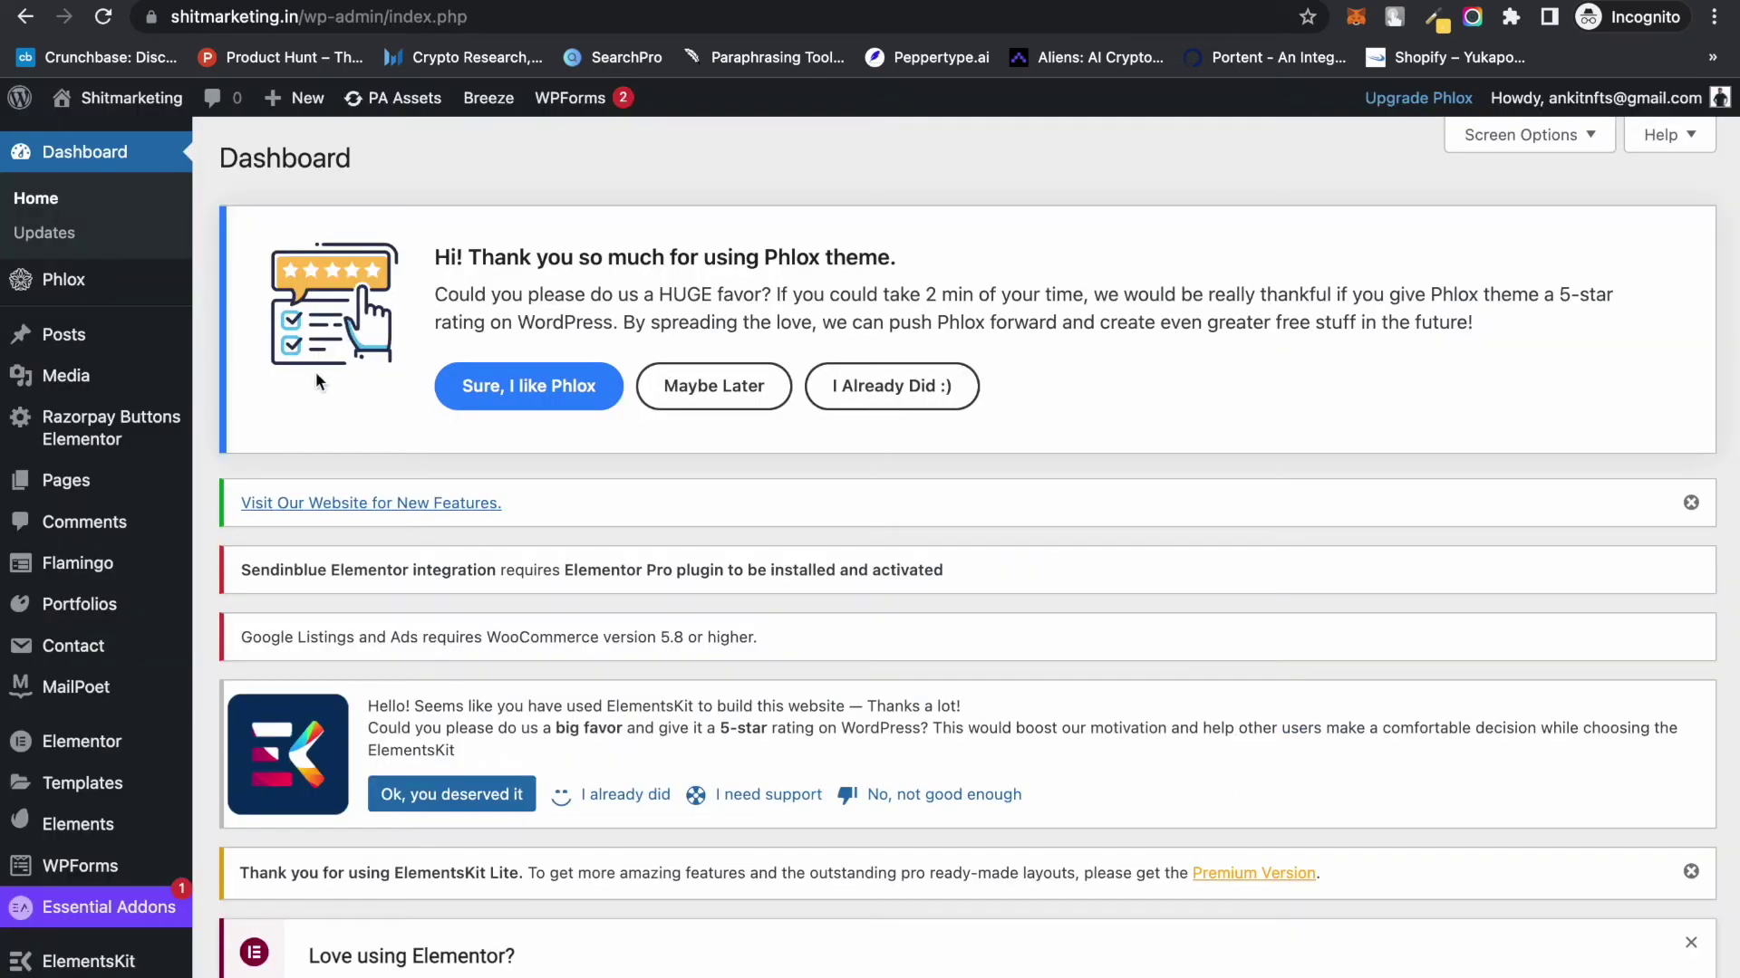
Switch to the site's WordPress admin and open the Phlox theme's header.php in the Theme File Editor
{"action": "scroll", "coordinate": [114, 604], "scroll_direction": "down", "scroll_amount": 5}
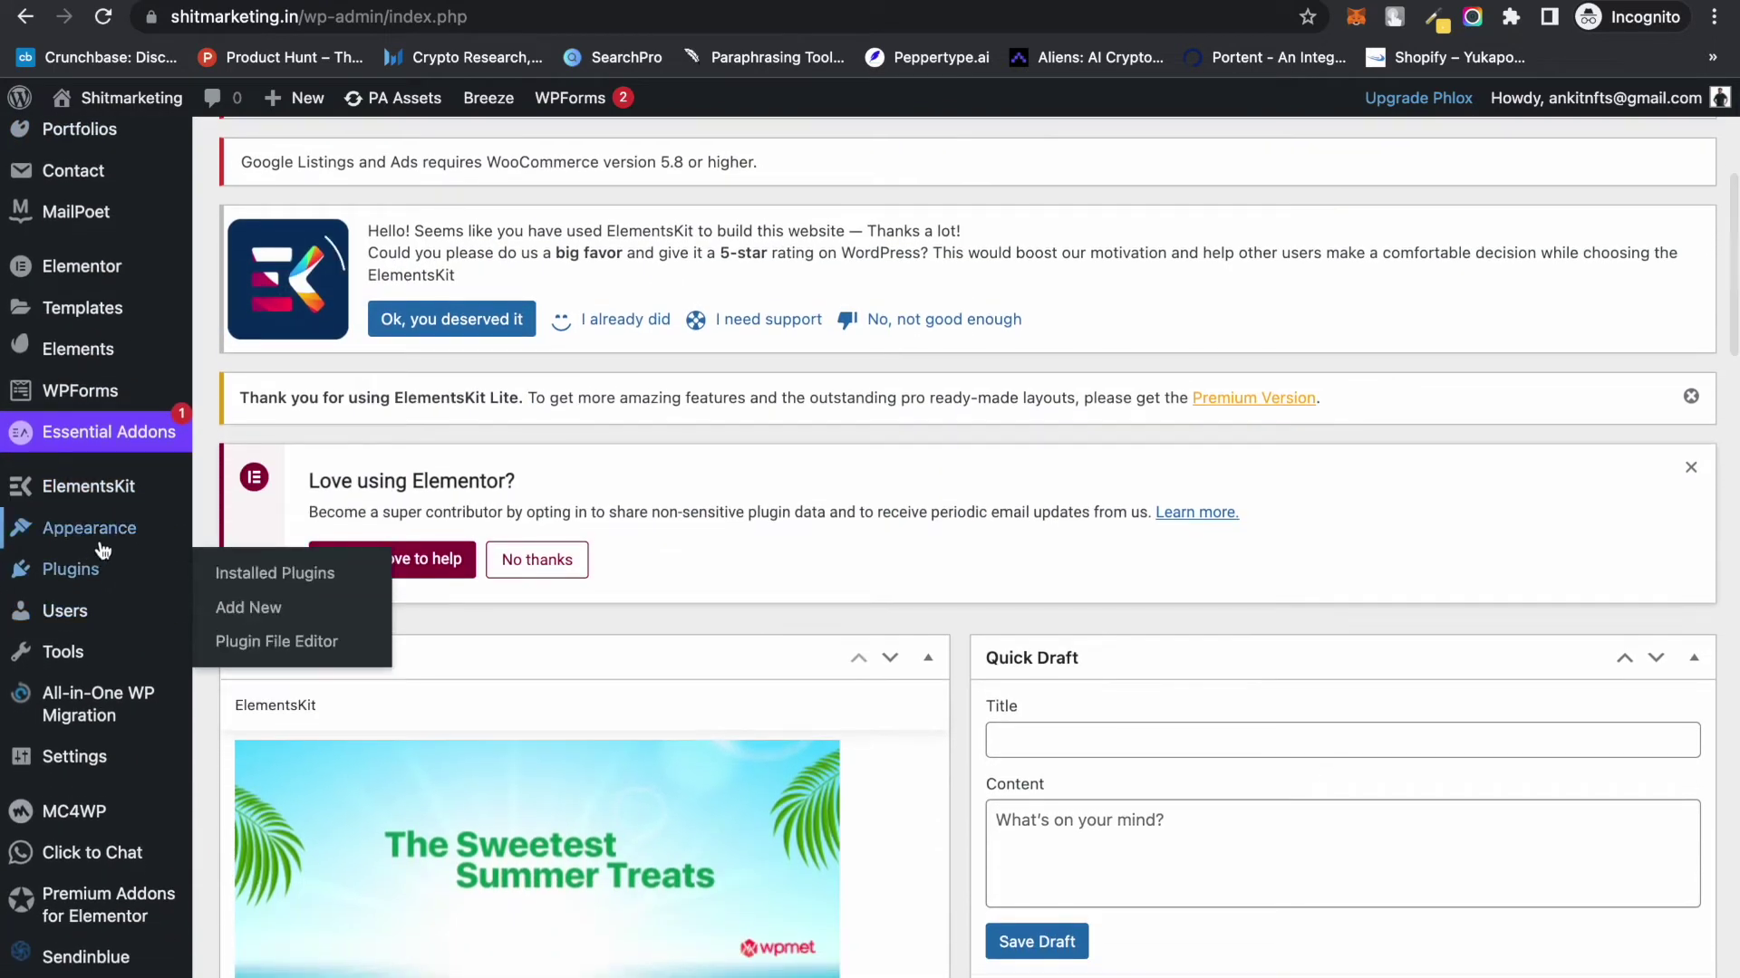
{"action": "mouse_move", "coordinate": [136, 550]}
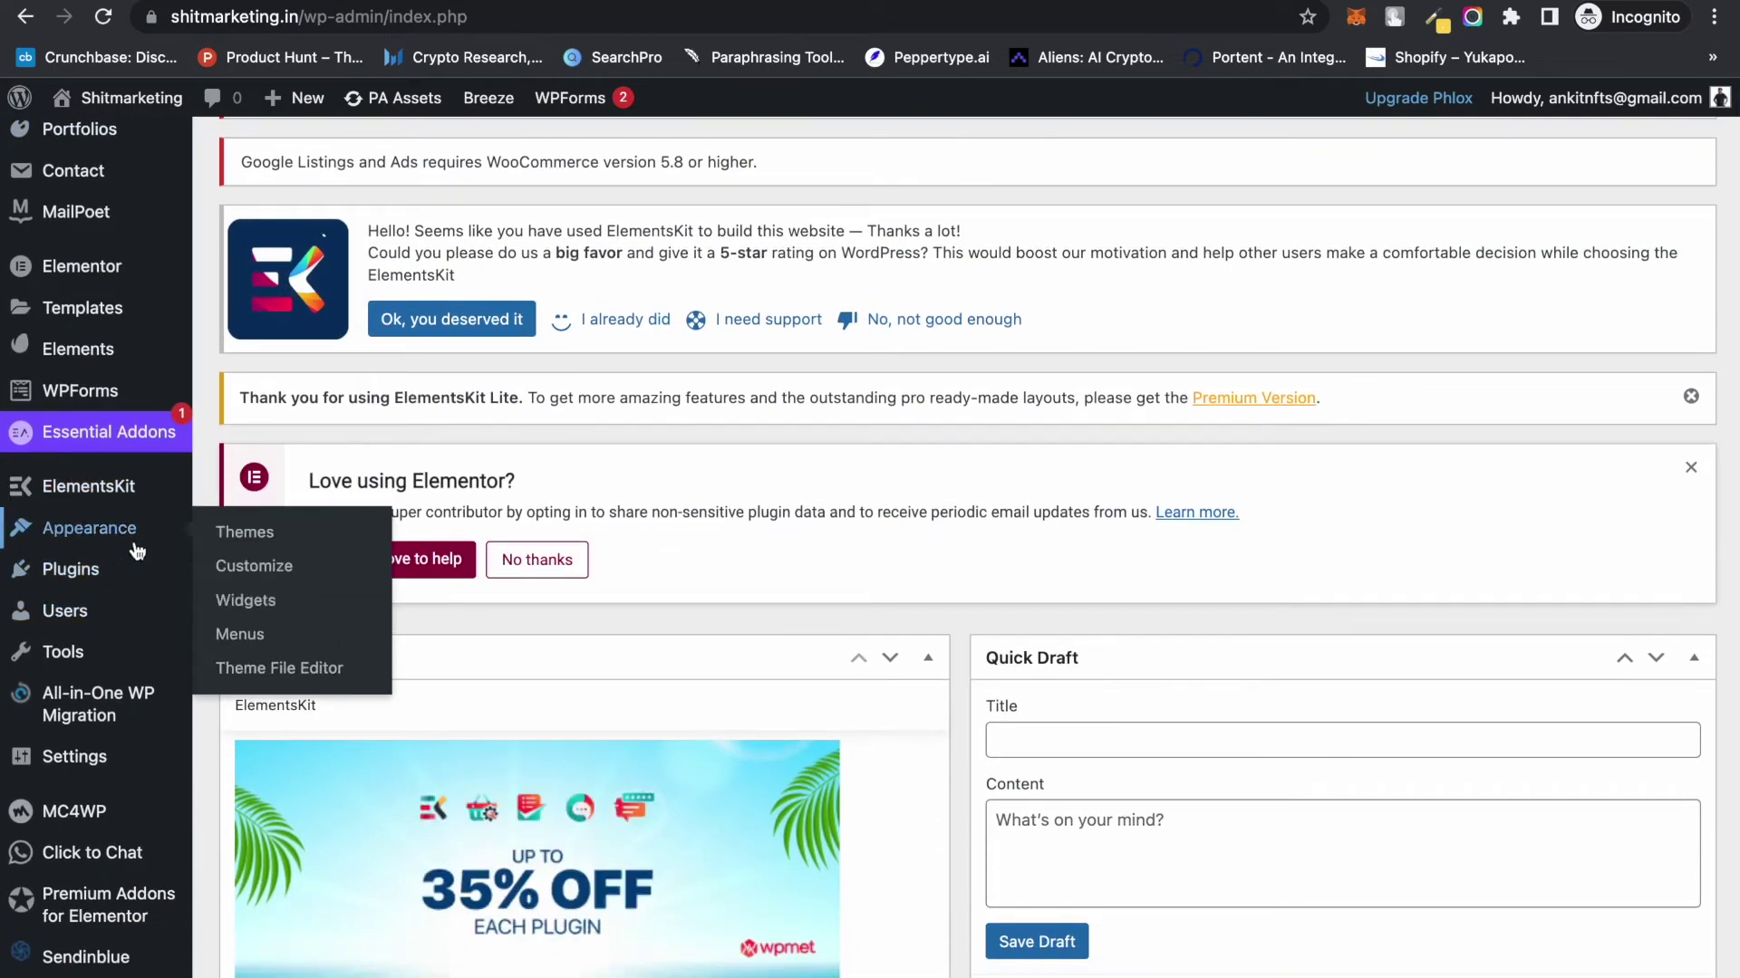
{"action": "left_click", "coordinate": [274, 668]}
{"action": "scroll", "coordinate": [551, 549], "scroll_direction": "down", "scroll_amount": 9}
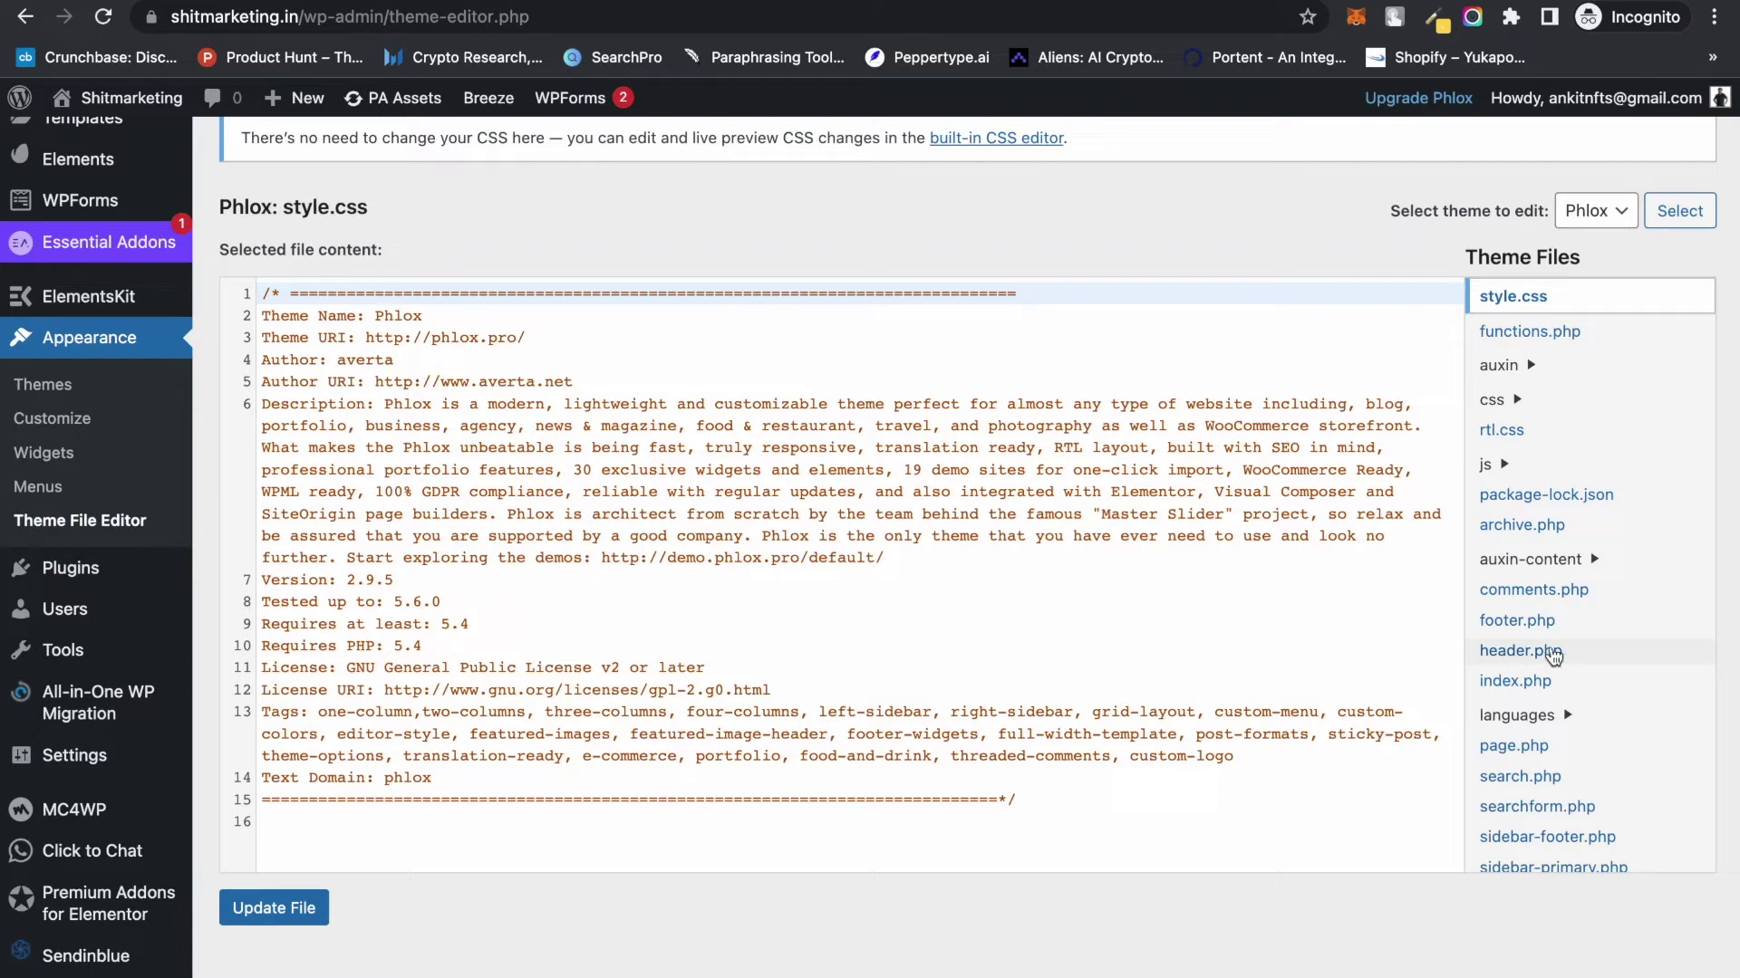
{"action": "left_click", "coordinate": [1535, 653]}
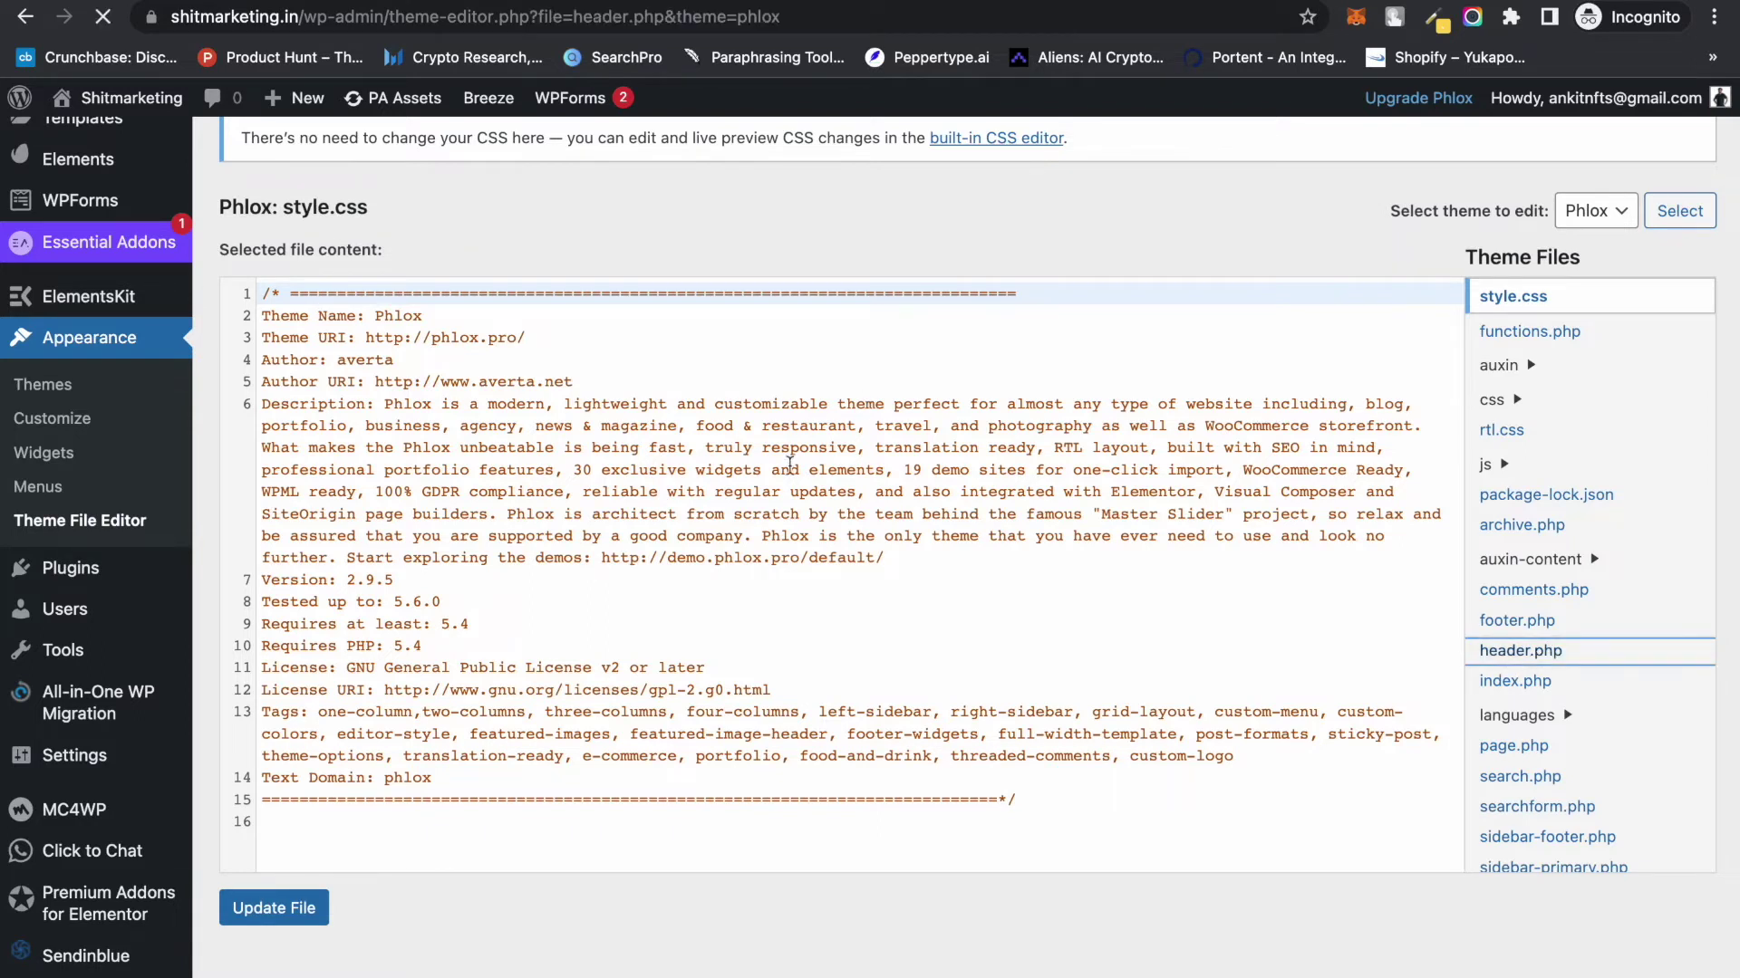
{"action": "scroll", "coordinate": [790, 468], "scroll_direction": "down", "scroll_amount": 5}
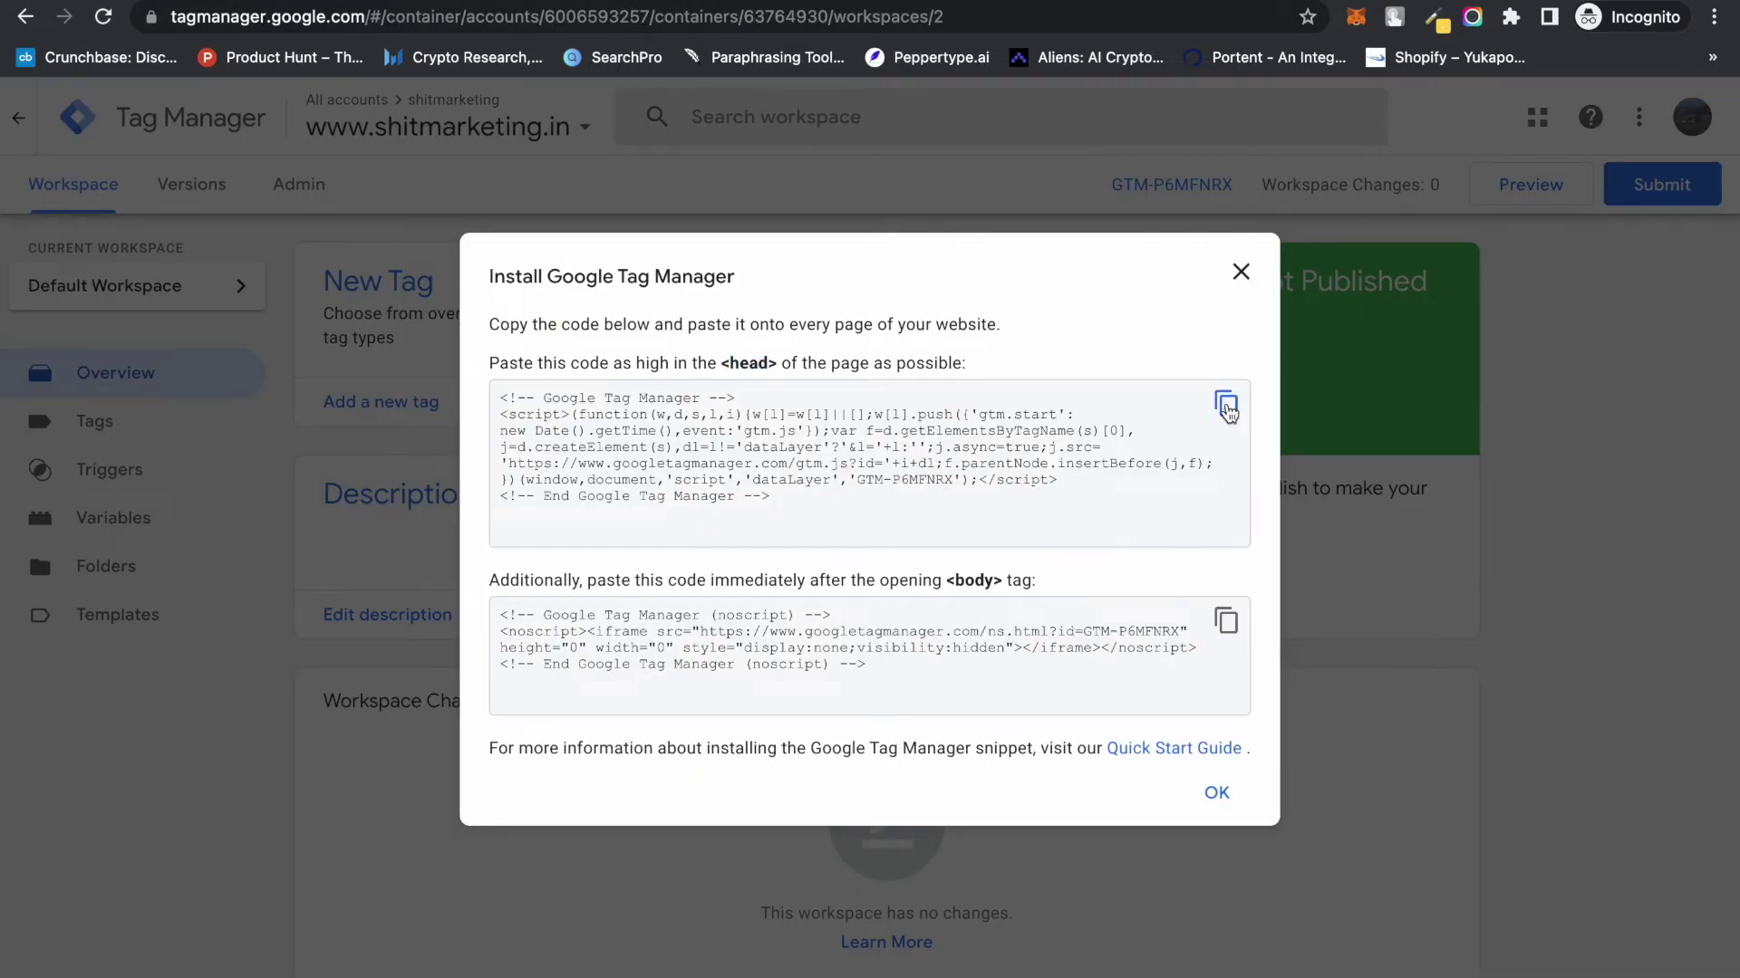
Copy the Tag Manager head snippet and paste it on a new line directly below the closing </head> tag in header.php
{"action": "left_click", "coordinate": [1226, 404]}
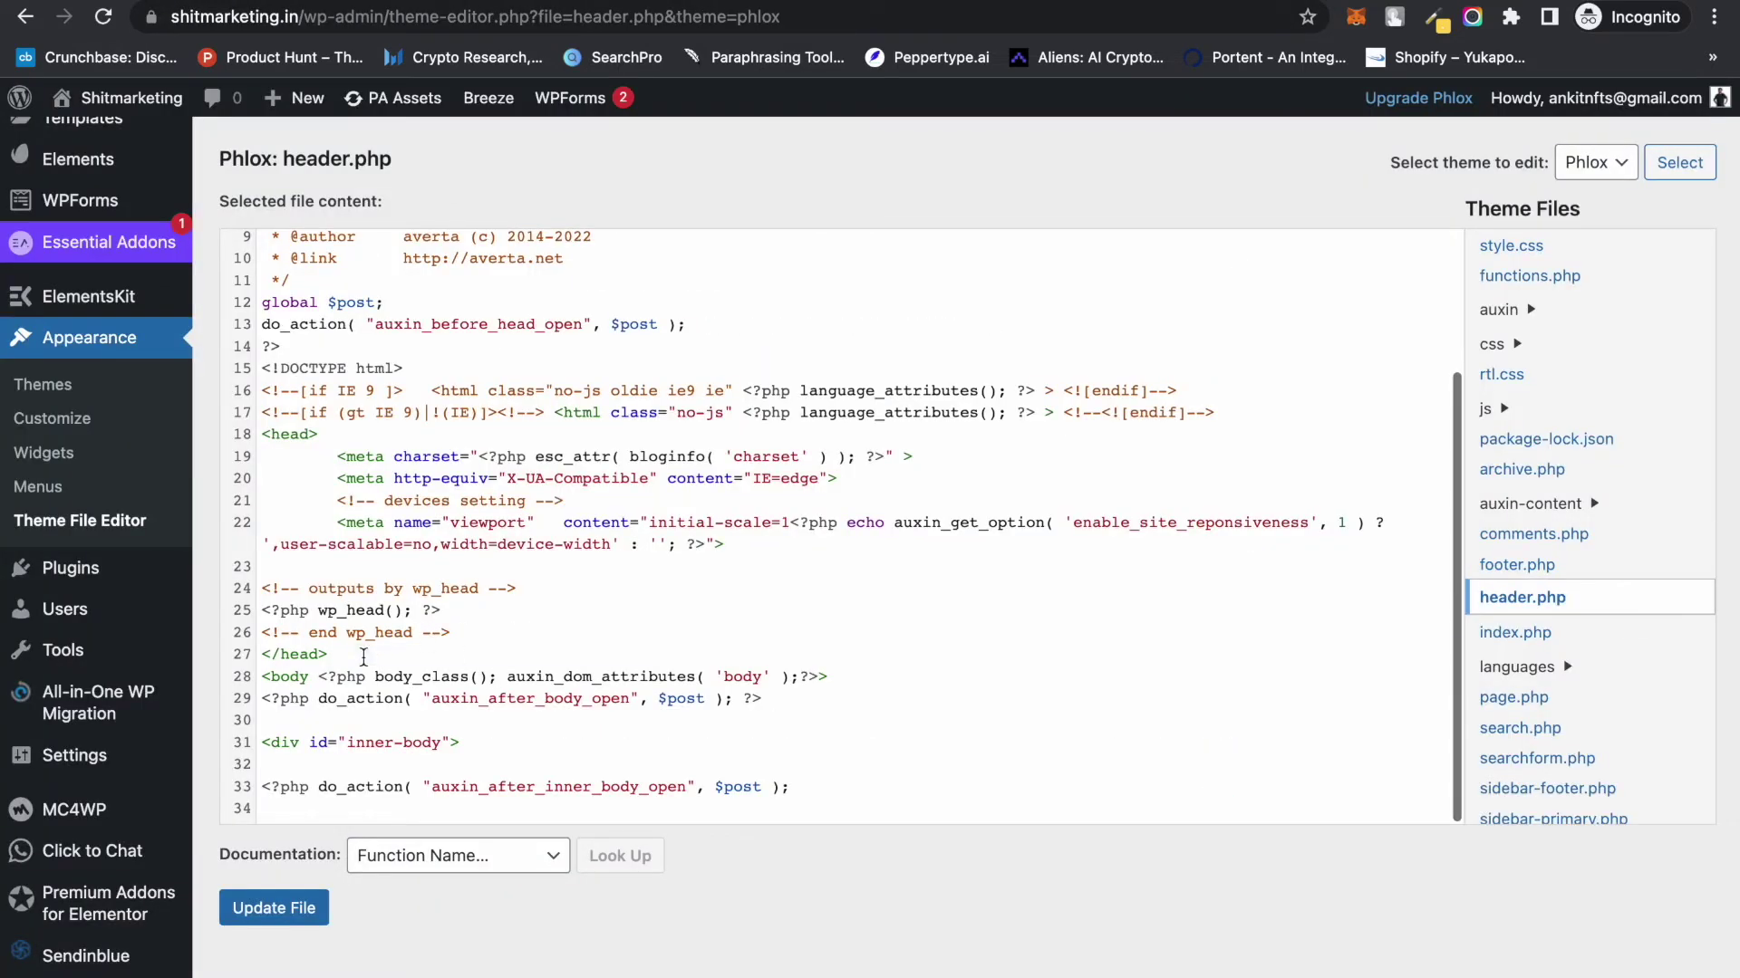
{"action": "left_click", "coordinate": [363, 655]}
{"action": "key", "text": "Return"}
{"action": "key", "text": "cmd+v"}
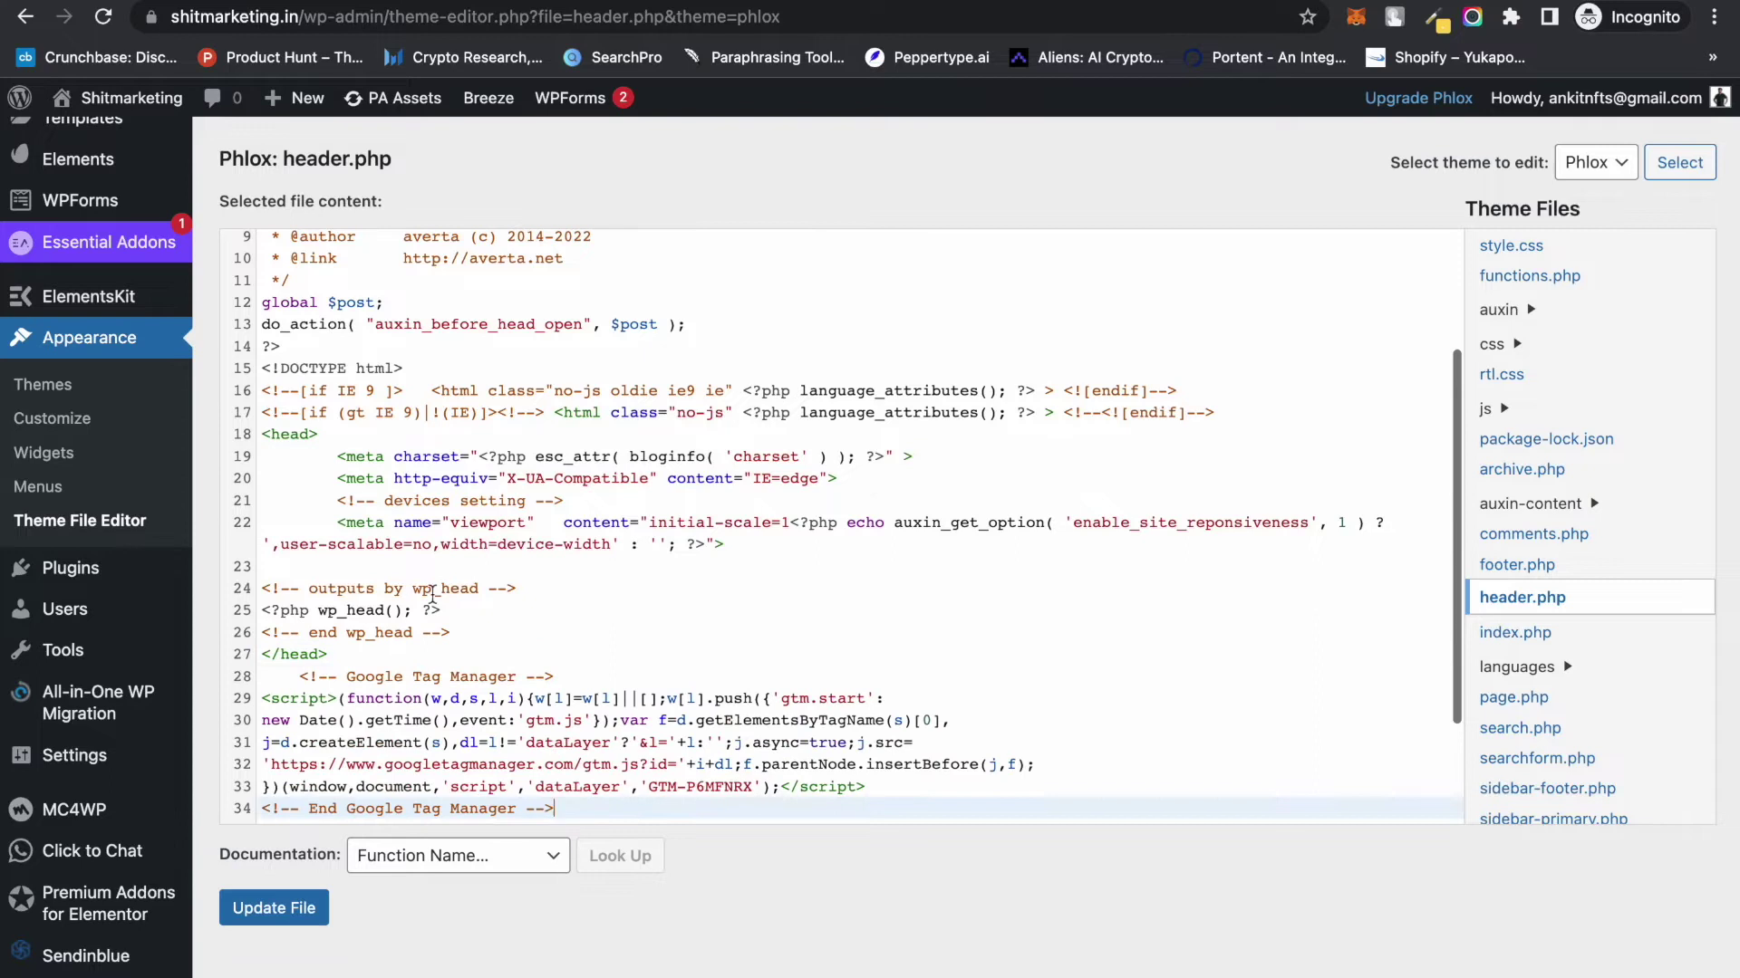
Paste the Tag Manager noscript snippet below the opening body tag in header.php, update the file and dismiss the installation instructions
{"action": "scroll", "coordinate": [621, 668], "scroll_direction": "down", "scroll_amount": 3}
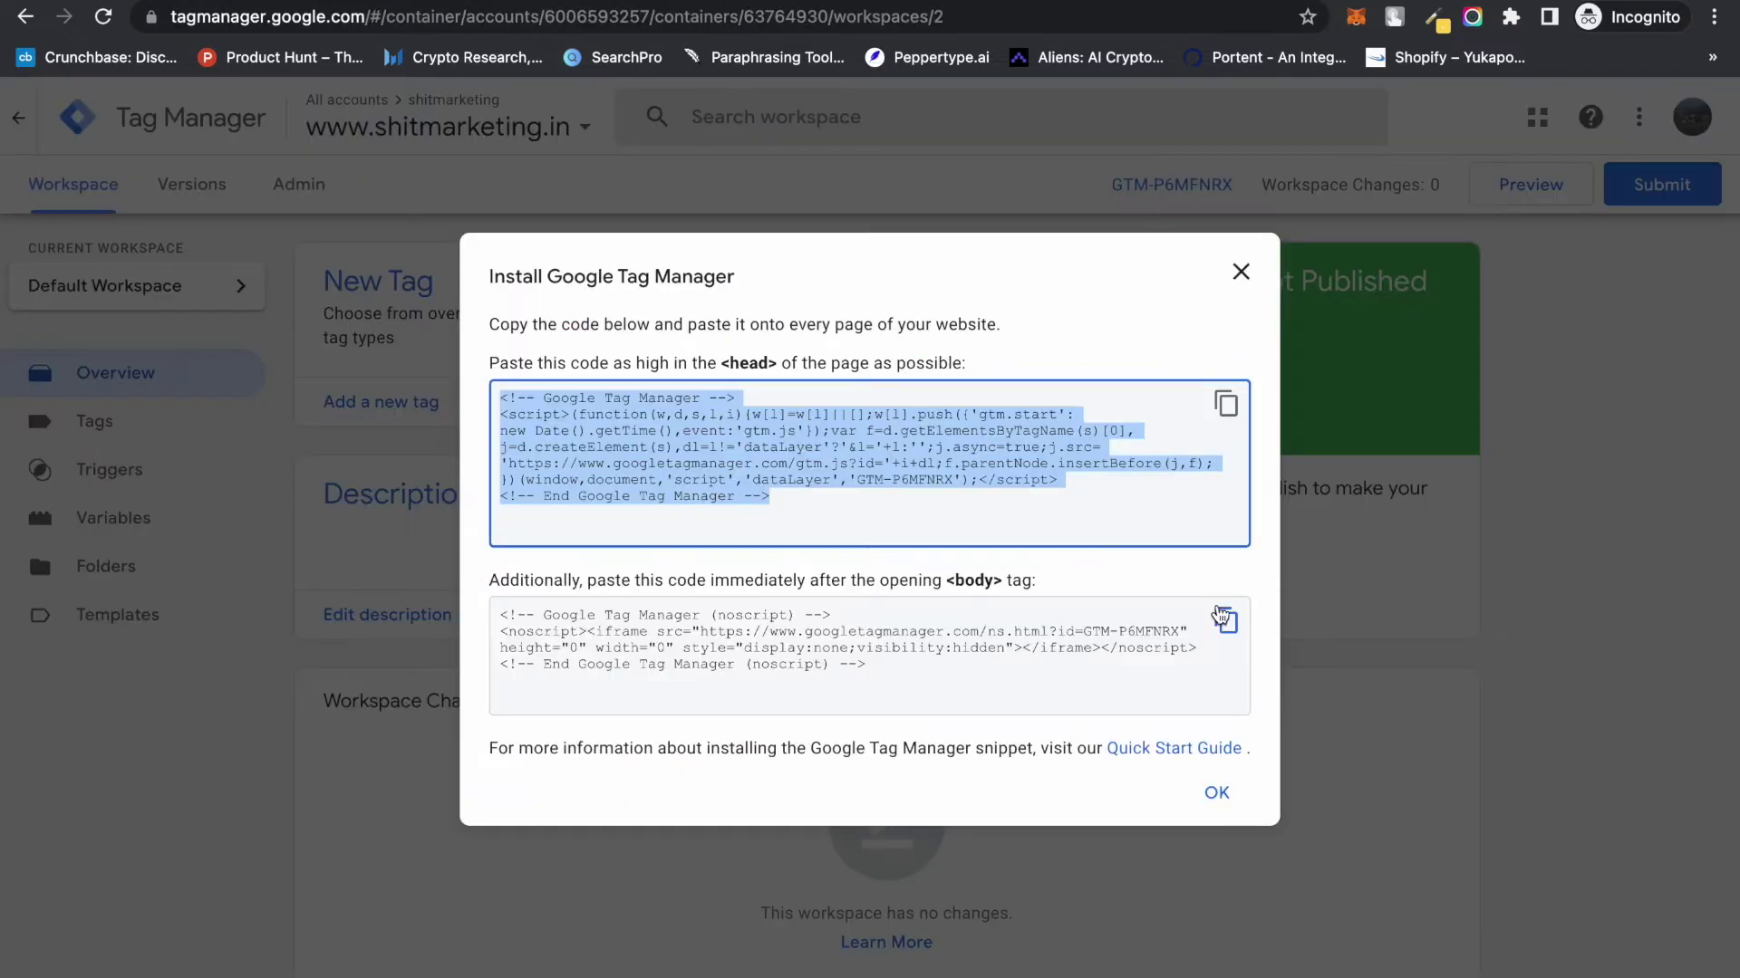
{"action": "left_click", "coordinate": [1224, 621]}
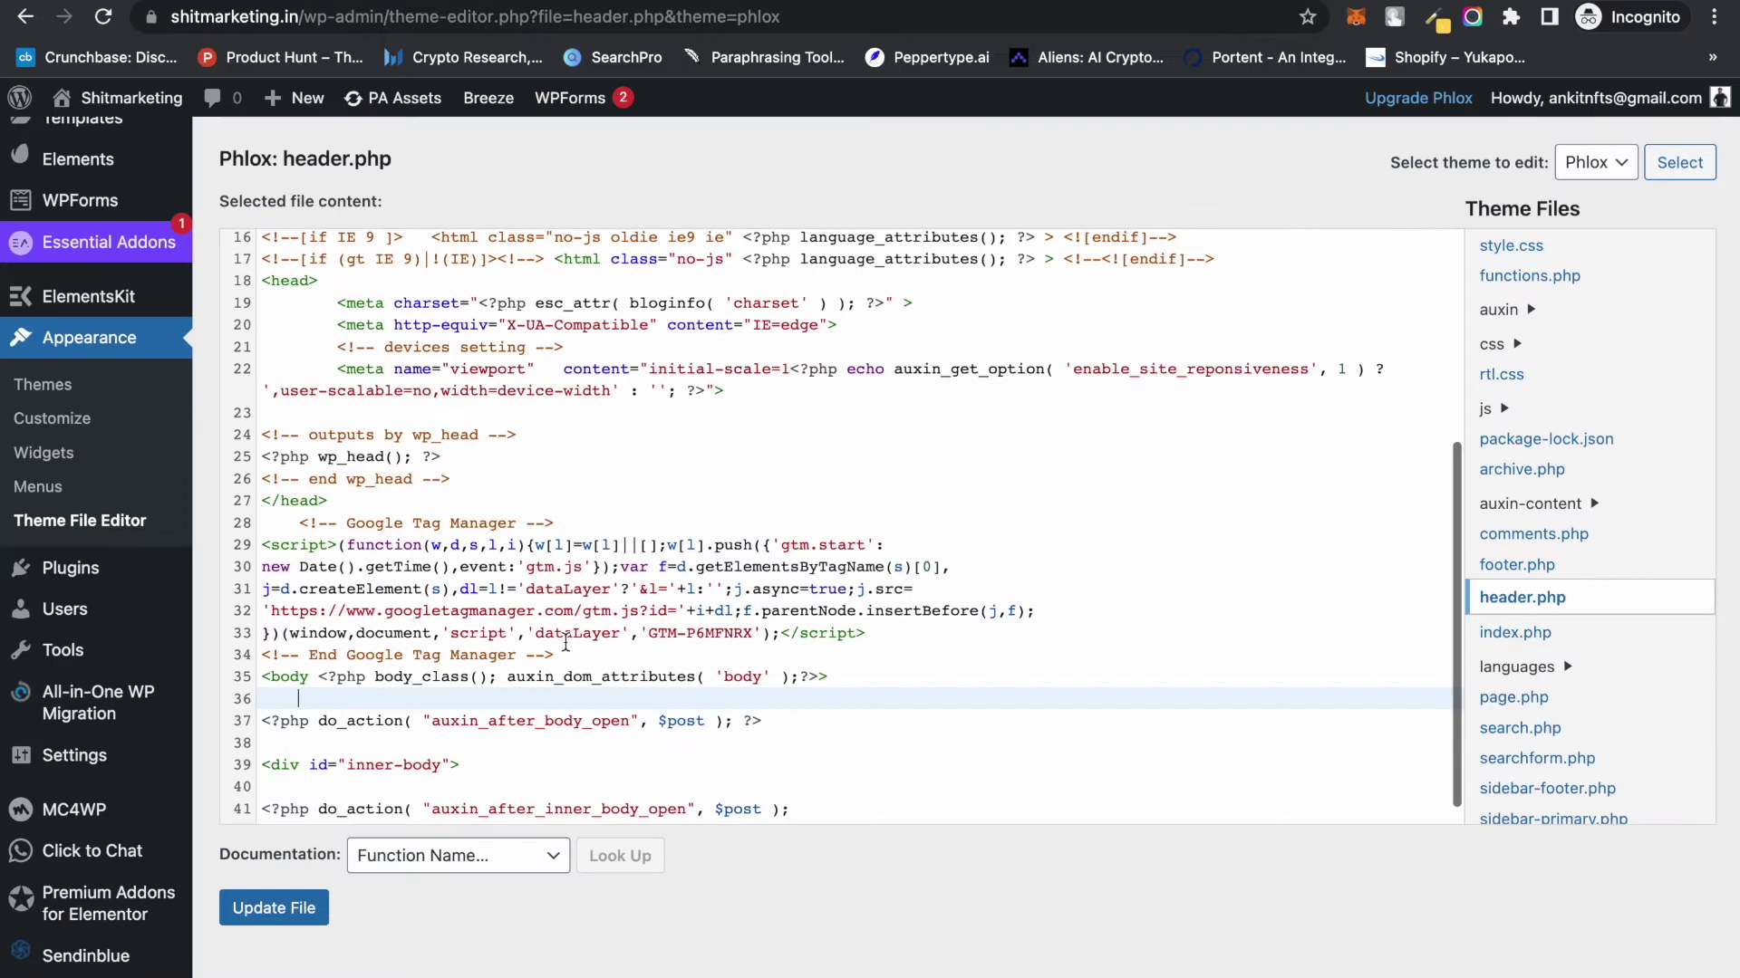
{"action": "key", "text": "cmd+v"}
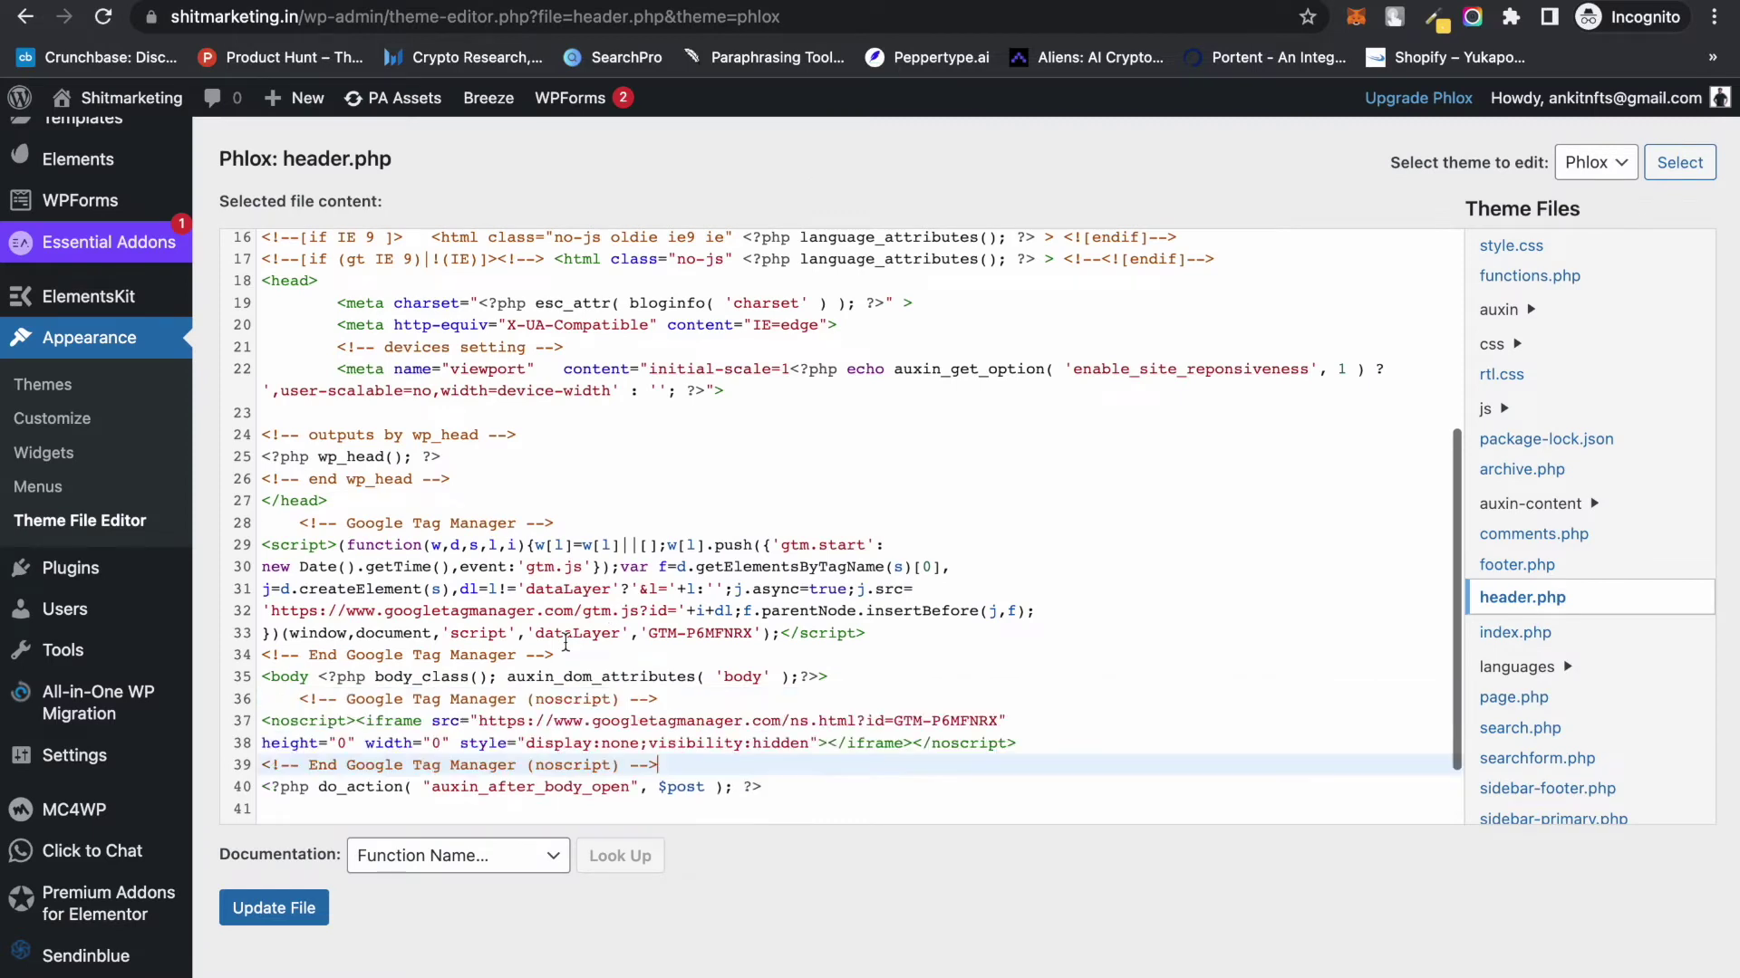
{"action": "scroll", "coordinate": [665, 564], "scroll_direction": "down", "scroll_amount": 2}
{"action": "left_click", "coordinate": [304, 906]}
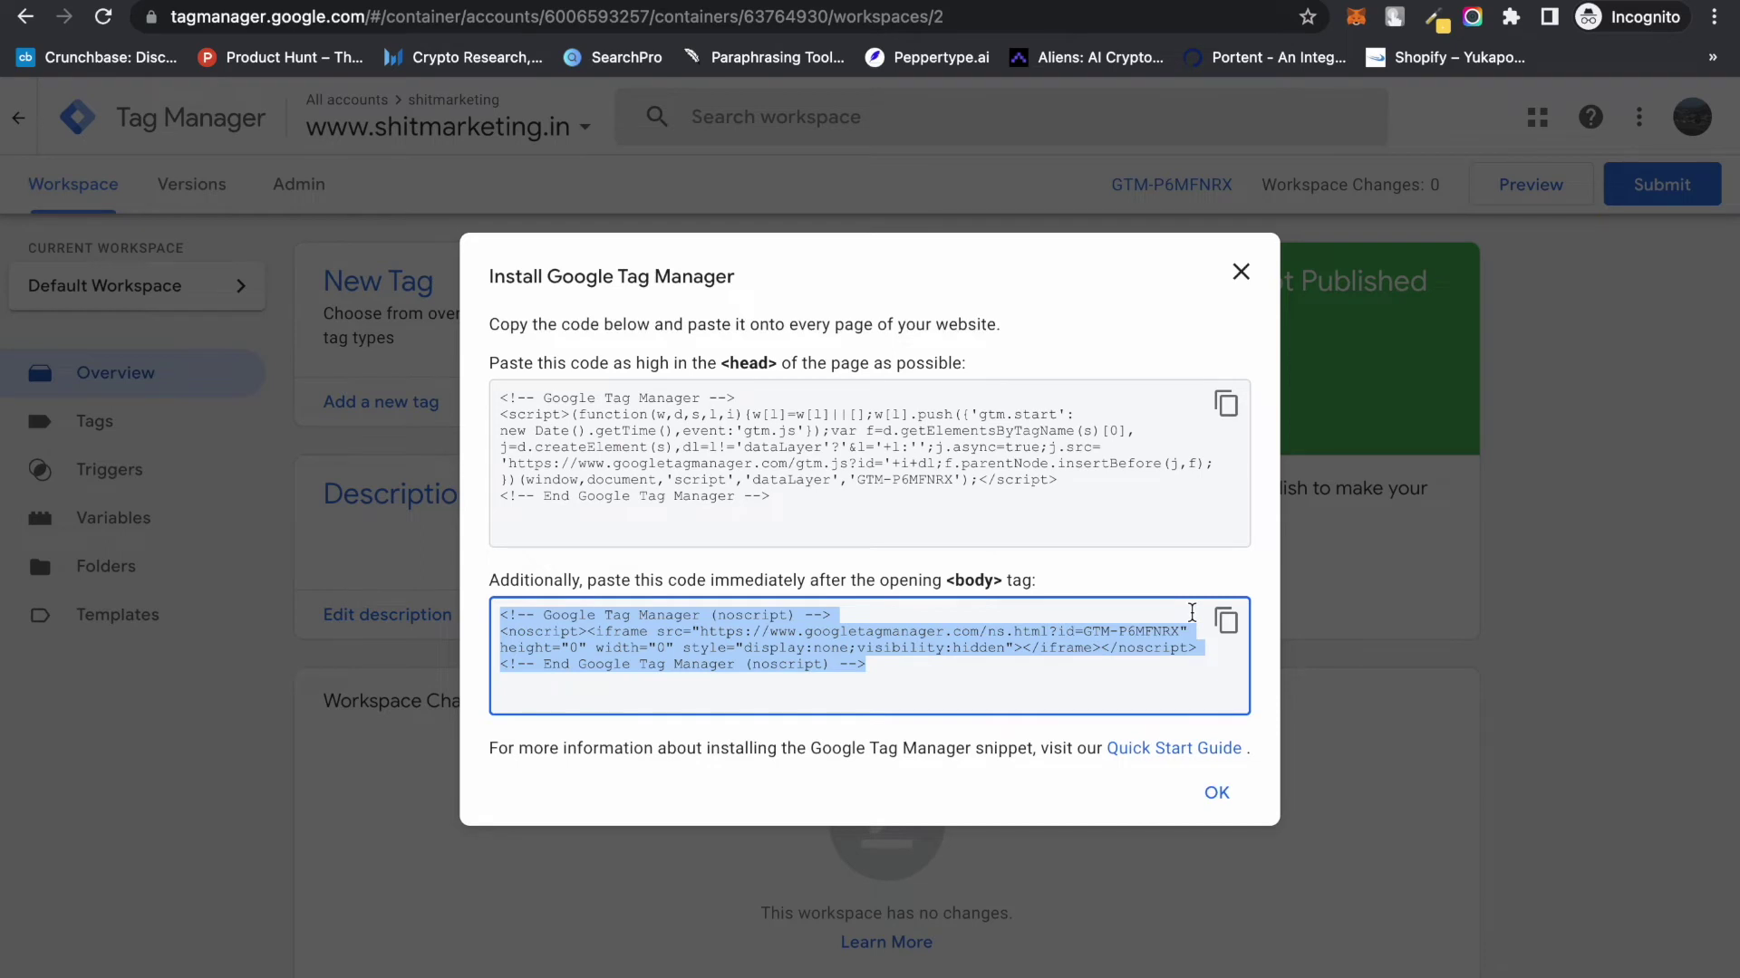
{"action": "left_click", "coordinate": [1216, 793]}
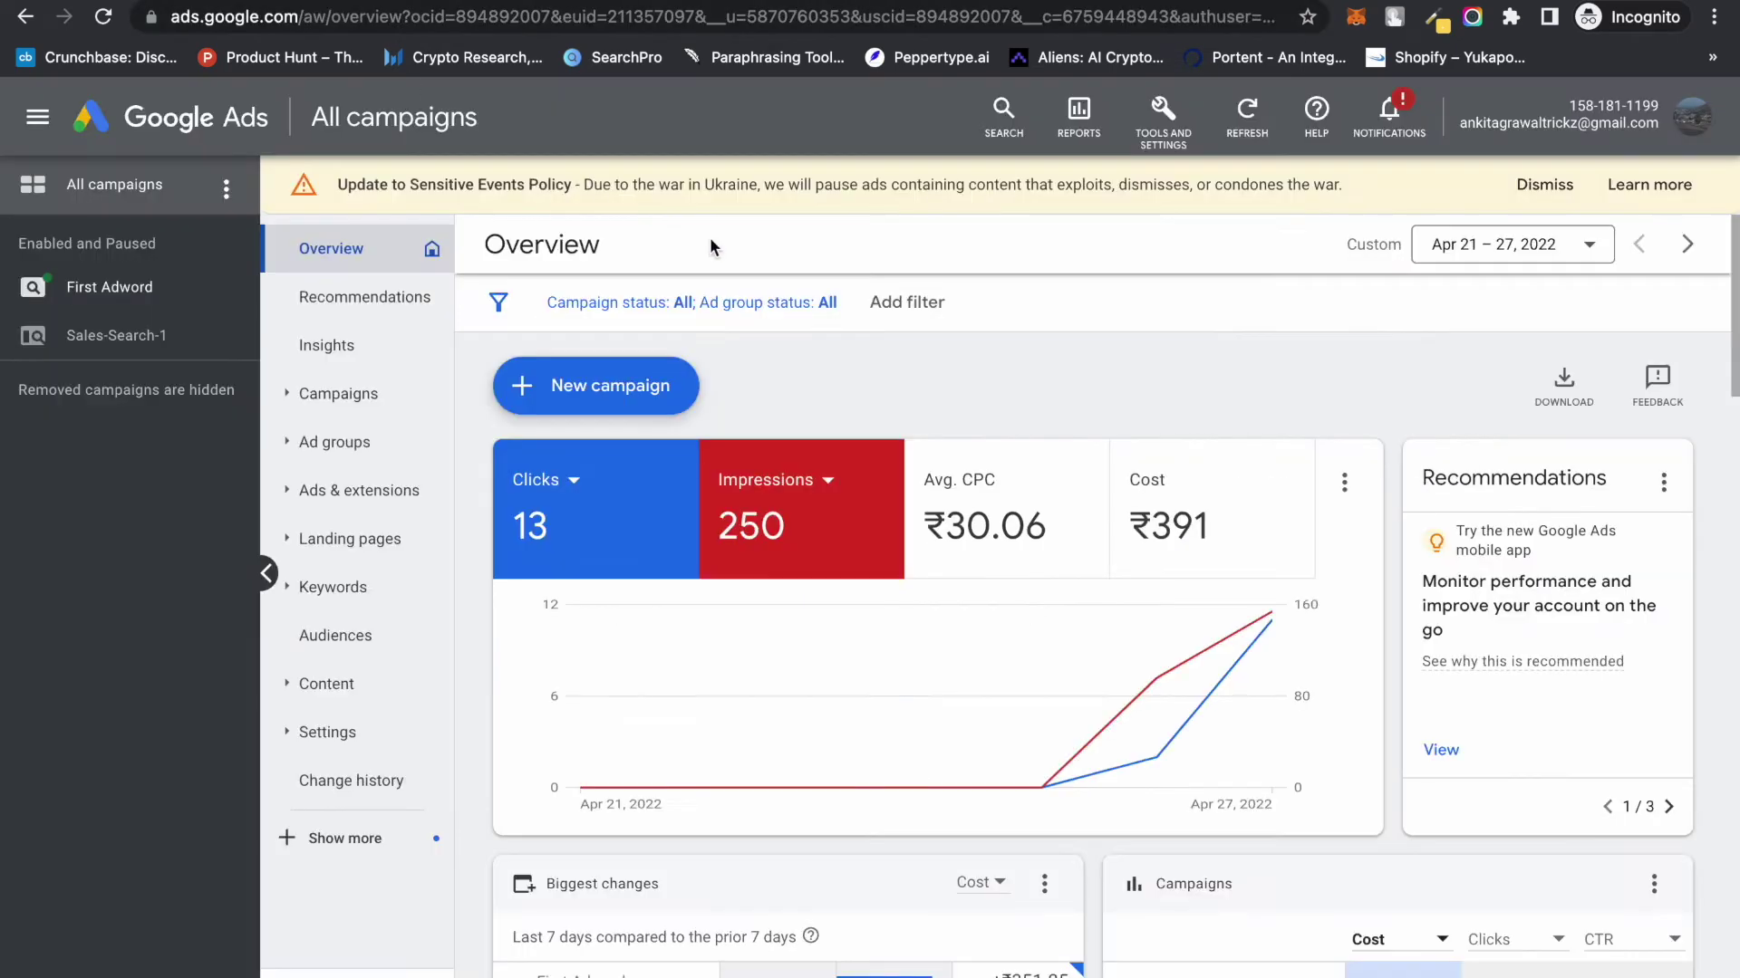
Switch to Google Ads and start a new conversion action of the Website kind
{"action": "left_click", "coordinate": [1172, 145]}
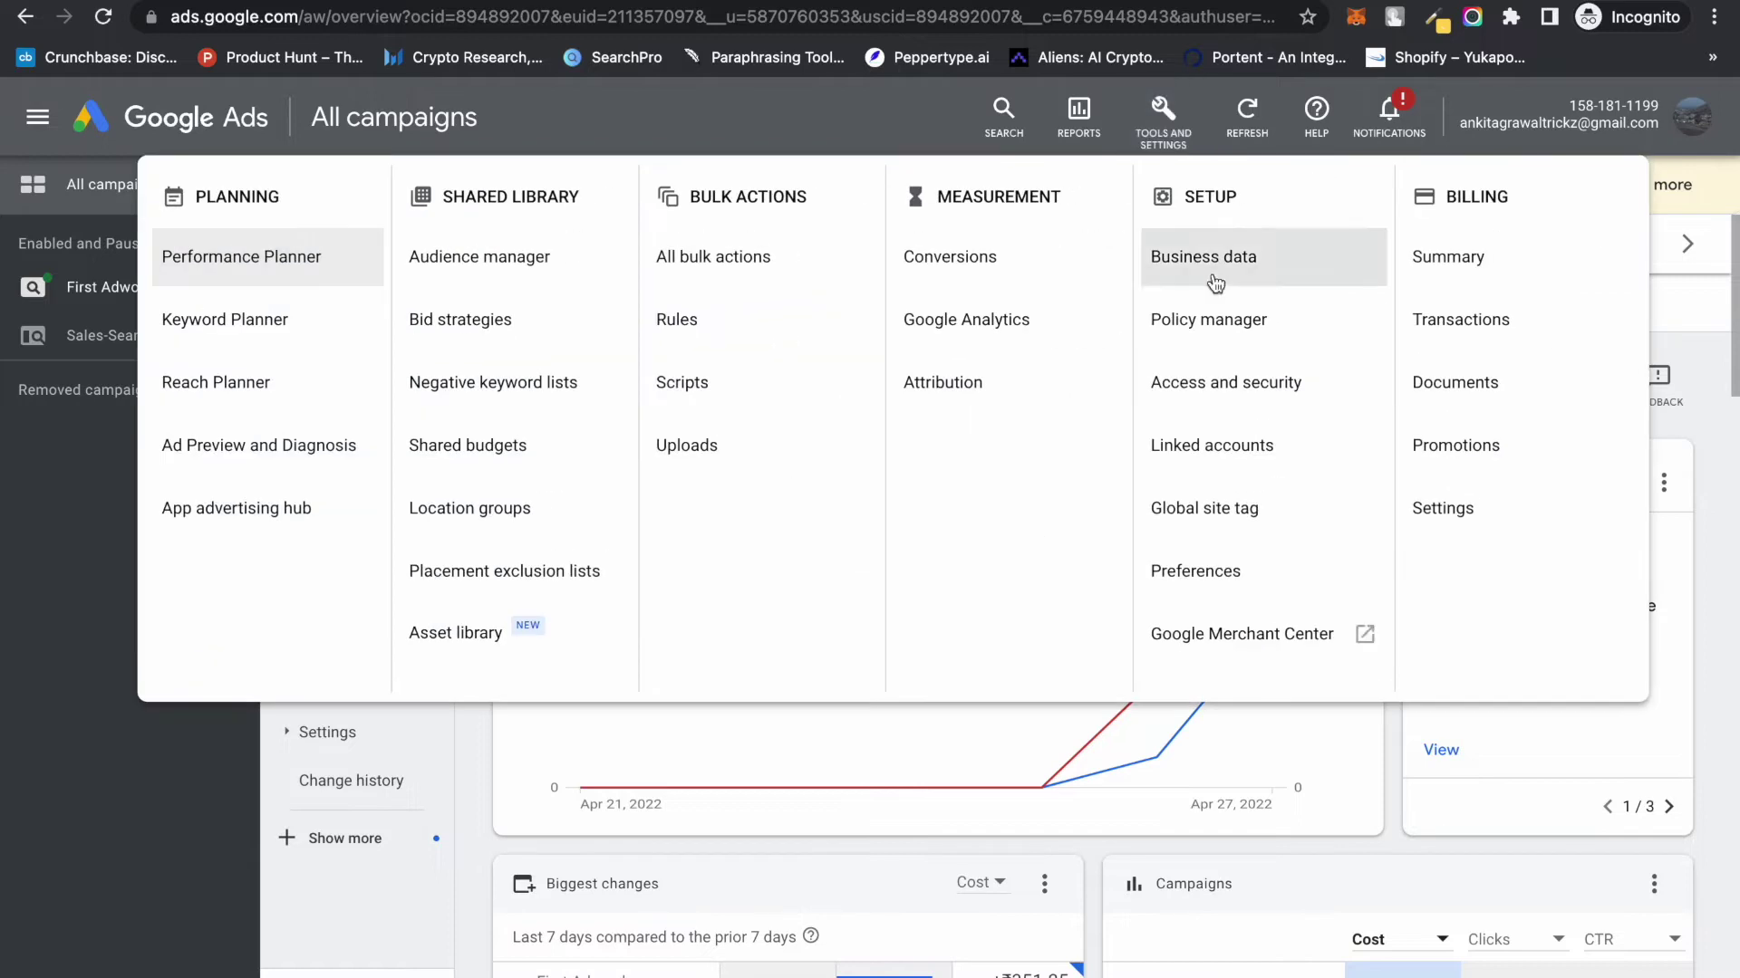
{"action": "left_click", "coordinate": [993, 277]}
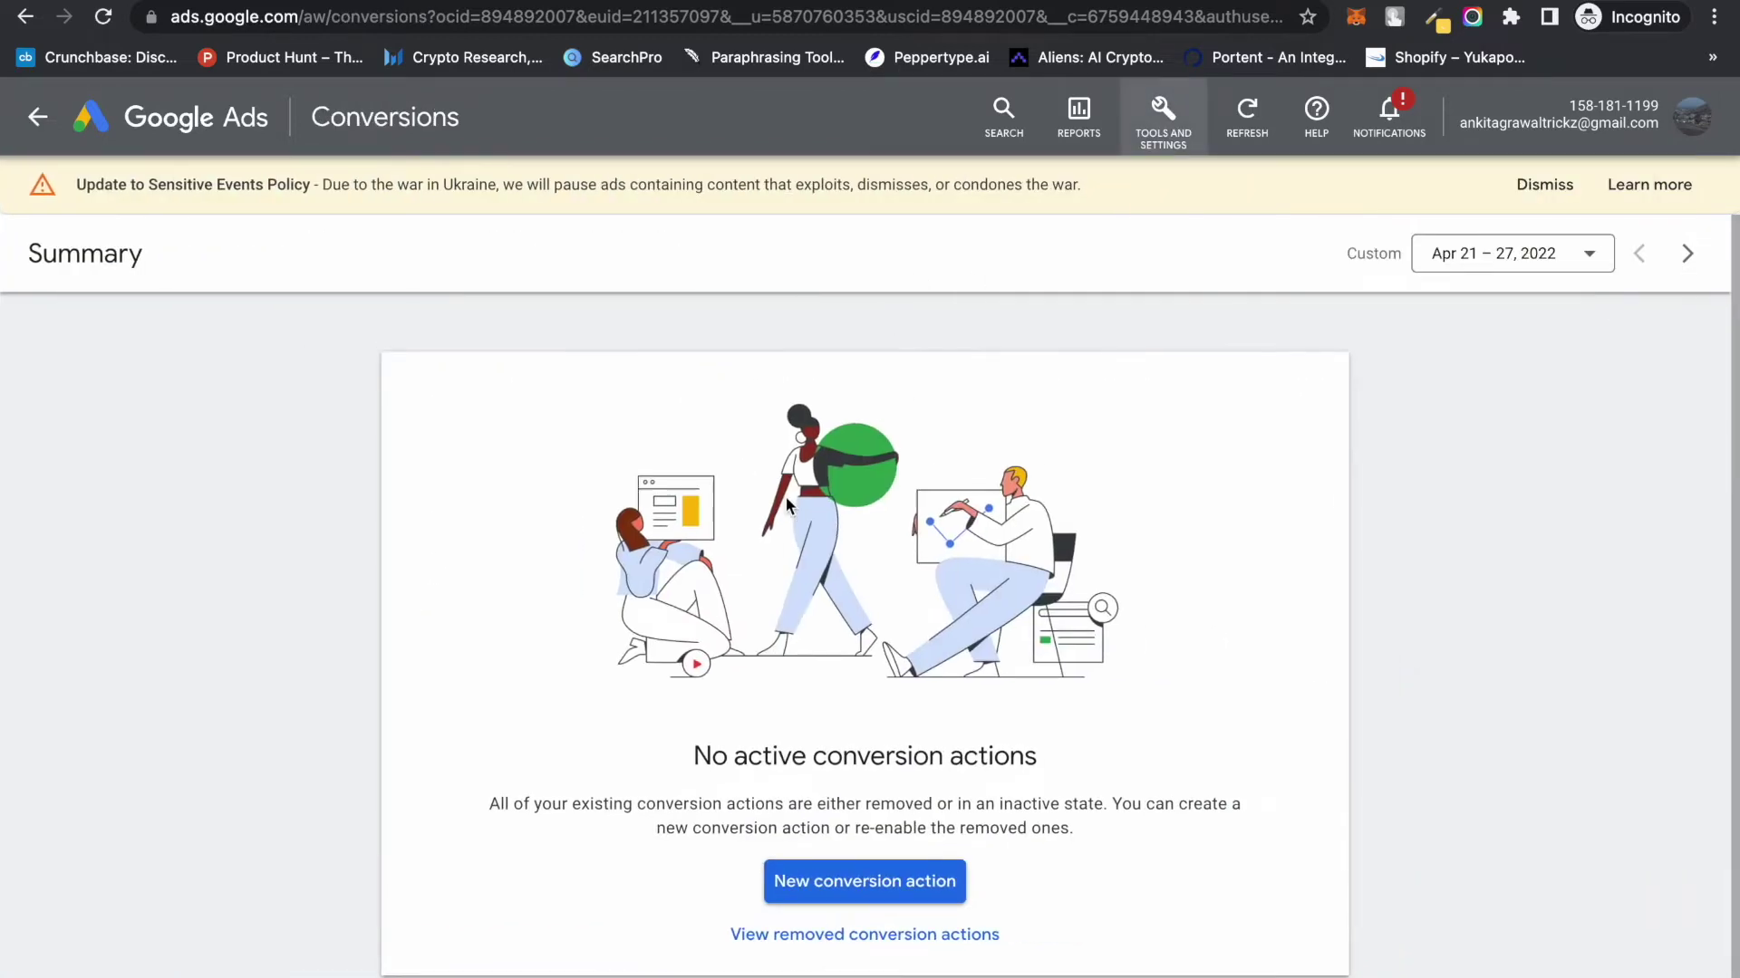
{"action": "left_click", "coordinate": [931, 861]}
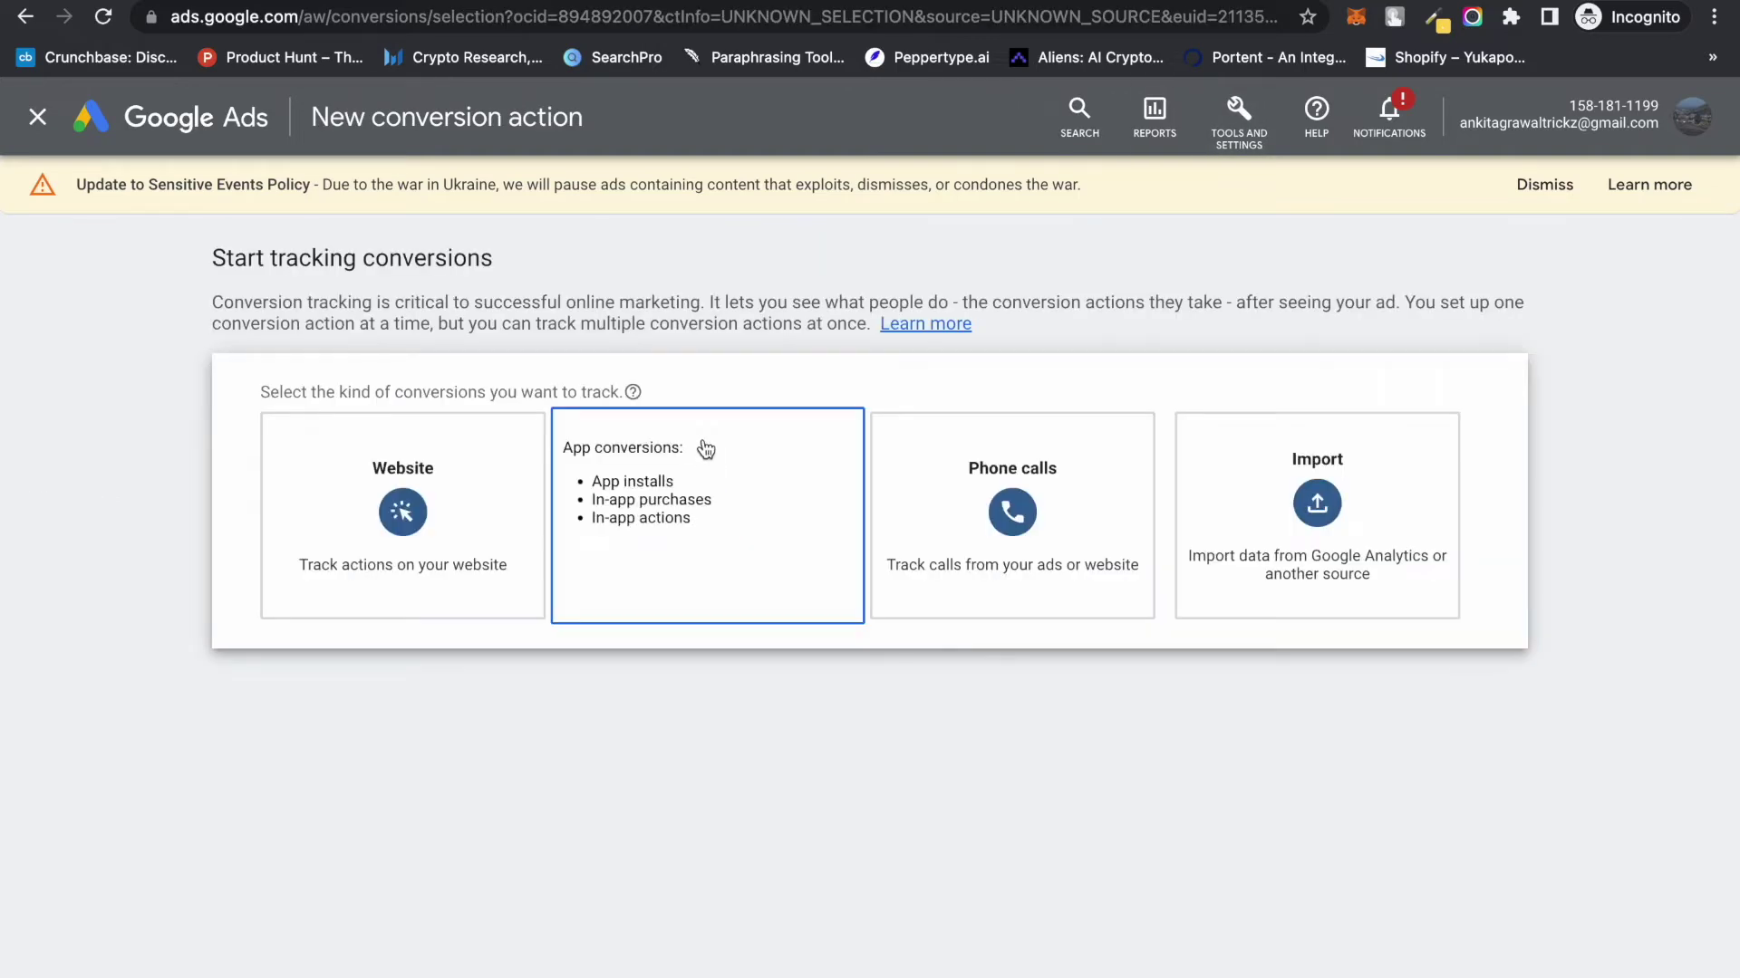
{"action": "left_click", "coordinate": [423, 536]}
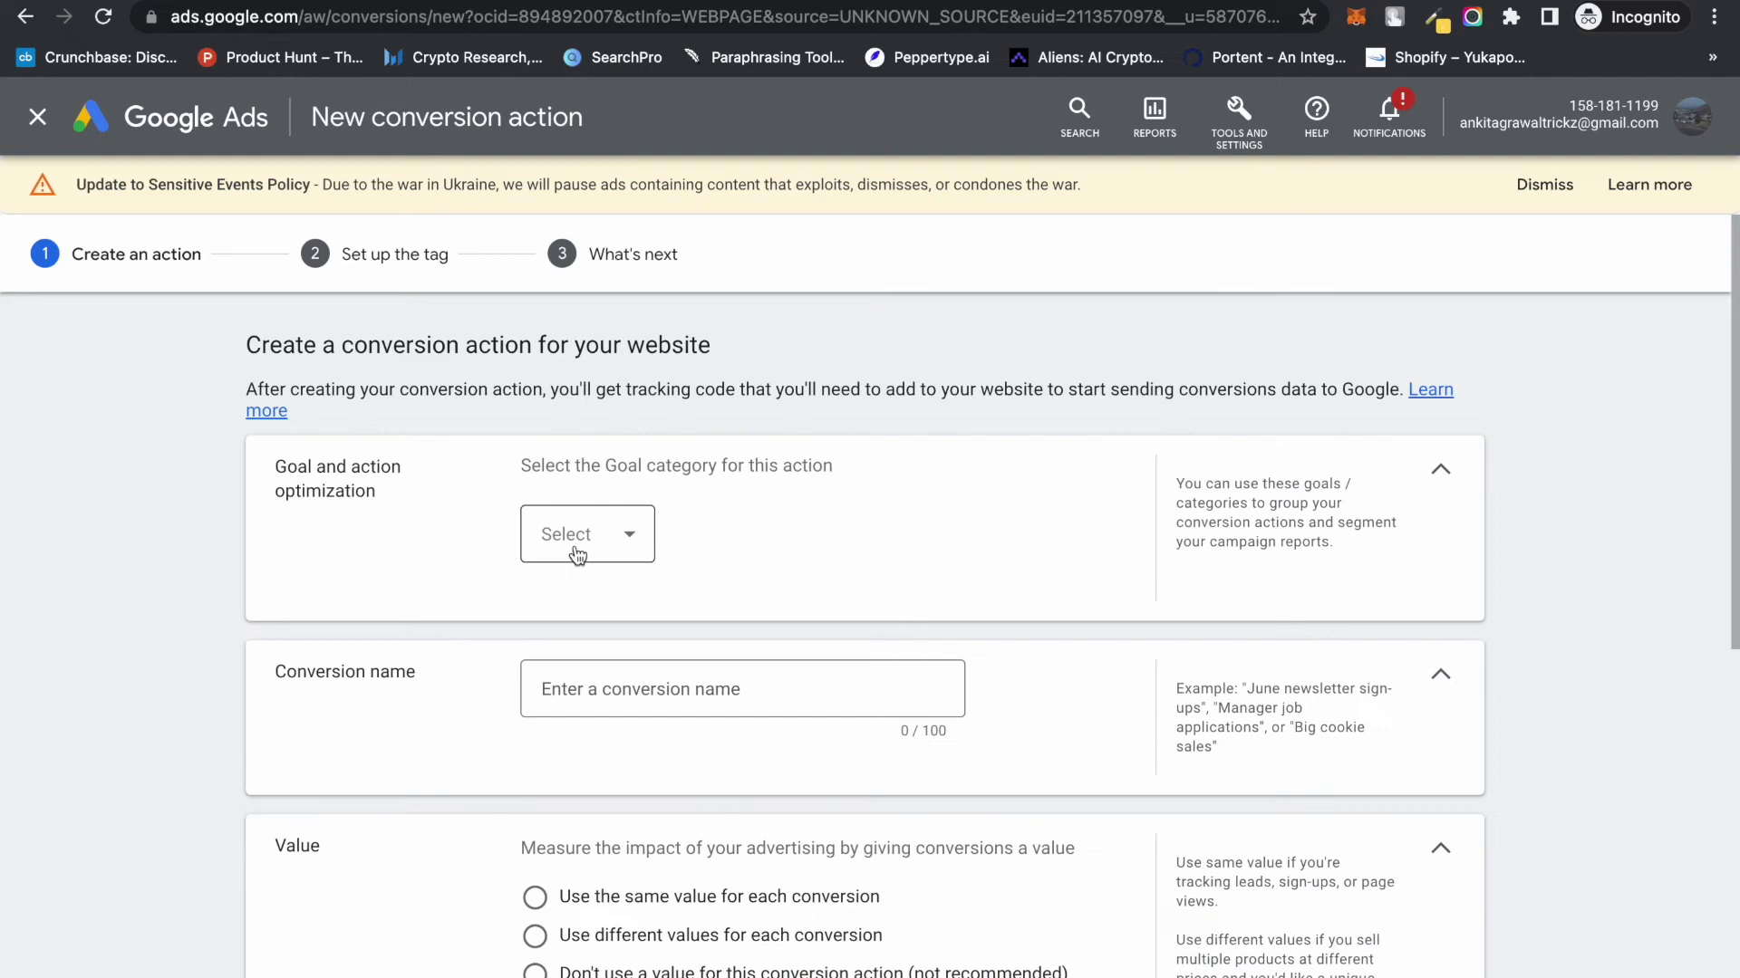
Set the goal category to Submit lead form and choose not to use a value for the conversion action
{"action": "scroll", "coordinate": [574, 555], "scroll_direction": "down", "scroll_amount": 1}
{"action": "left_click", "coordinate": [616, 462]}
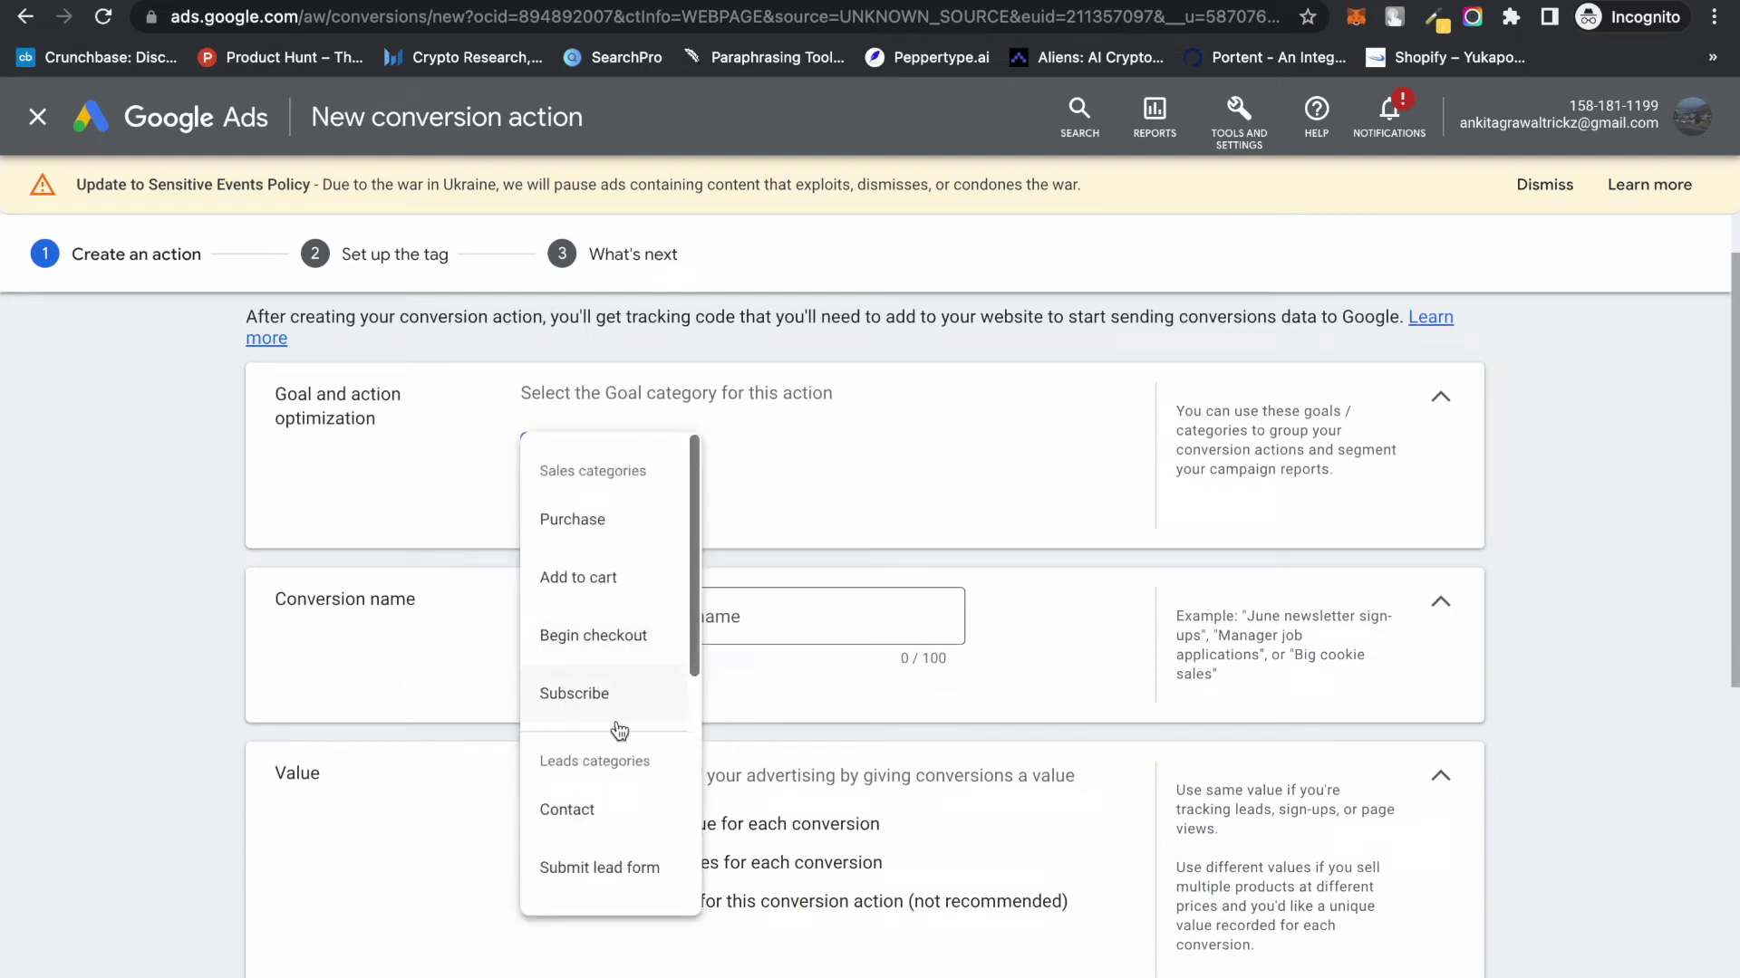
{"action": "scroll", "coordinate": [619, 770], "scroll_direction": "down", "scroll_amount": 1}
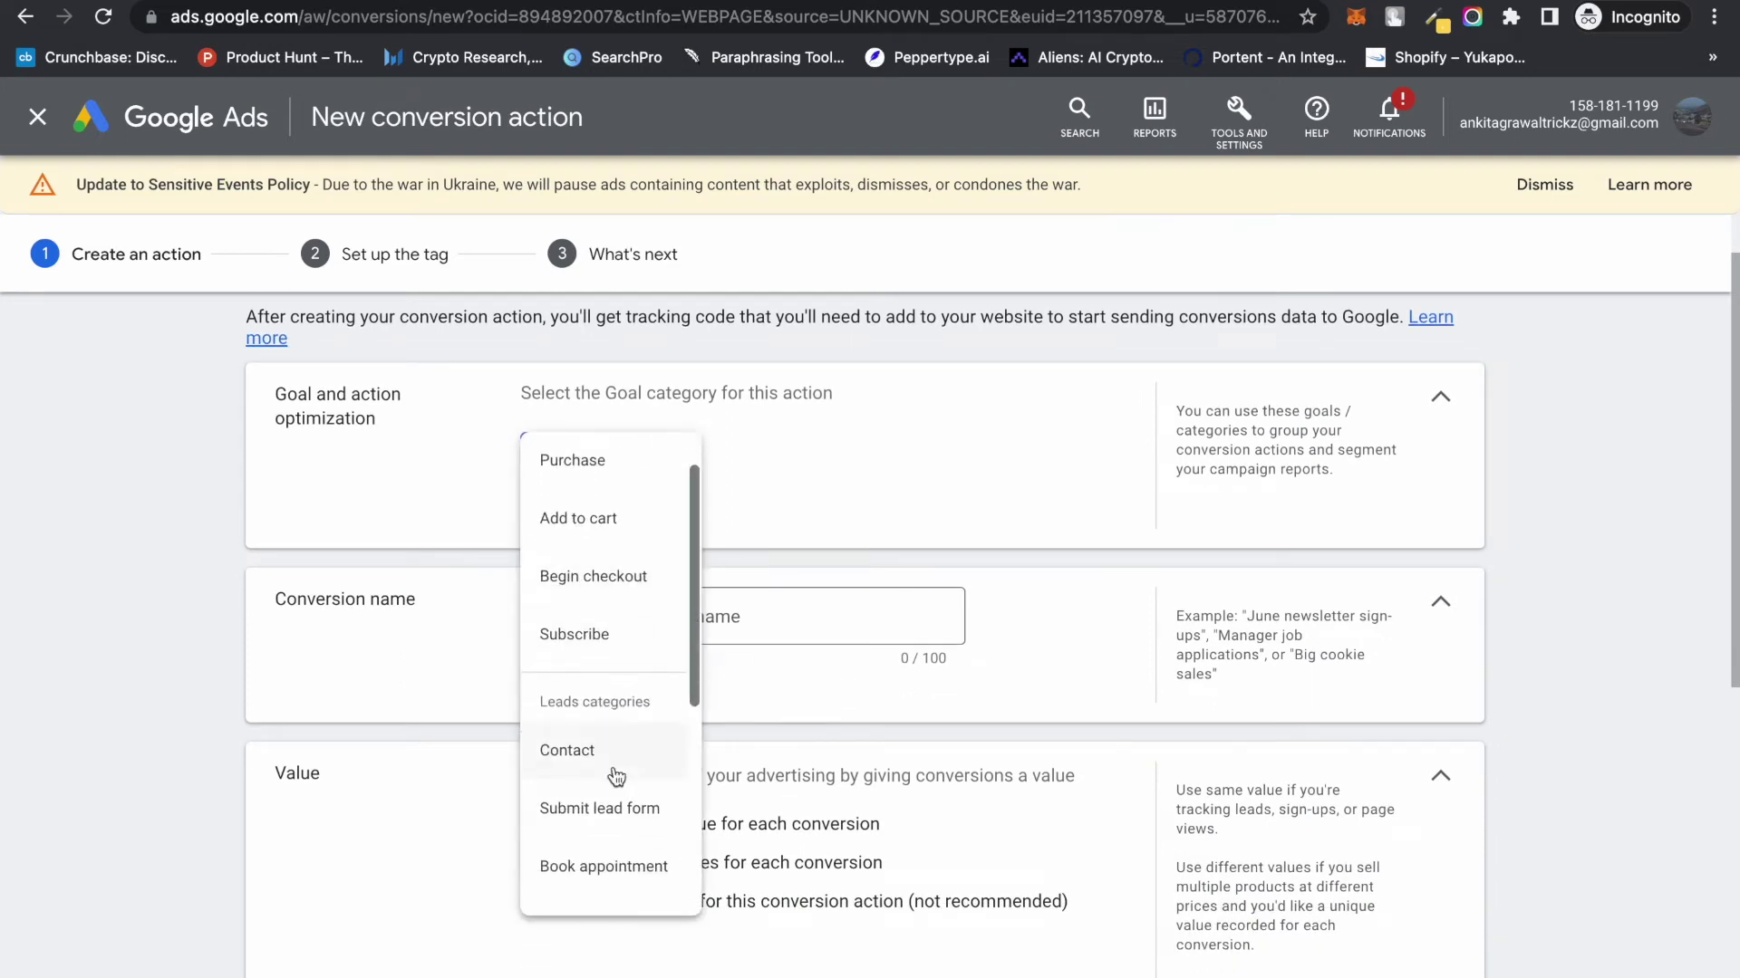
{"action": "left_click", "coordinate": [623, 818]}
{"action": "scroll", "coordinate": [690, 660], "scroll_direction": "down", "scroll_amount": 4}
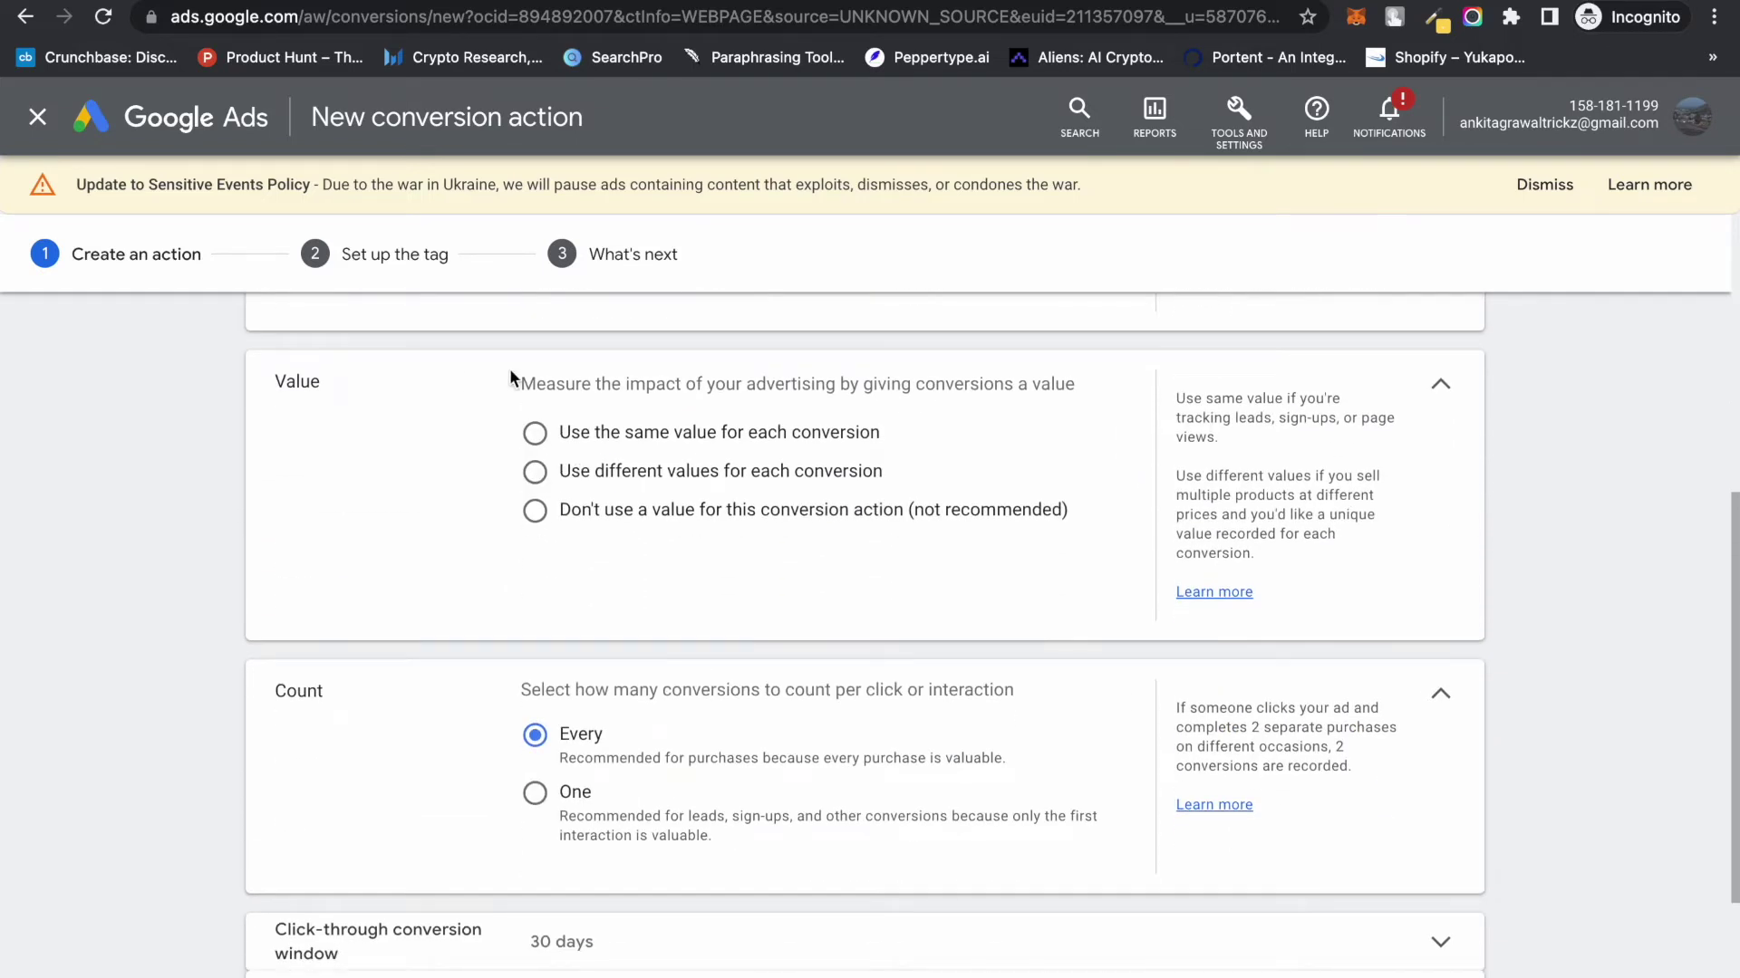
{"action": "left_click_drag", "start_coordinate": [529, 375], "coordinate": [1067, 399]}
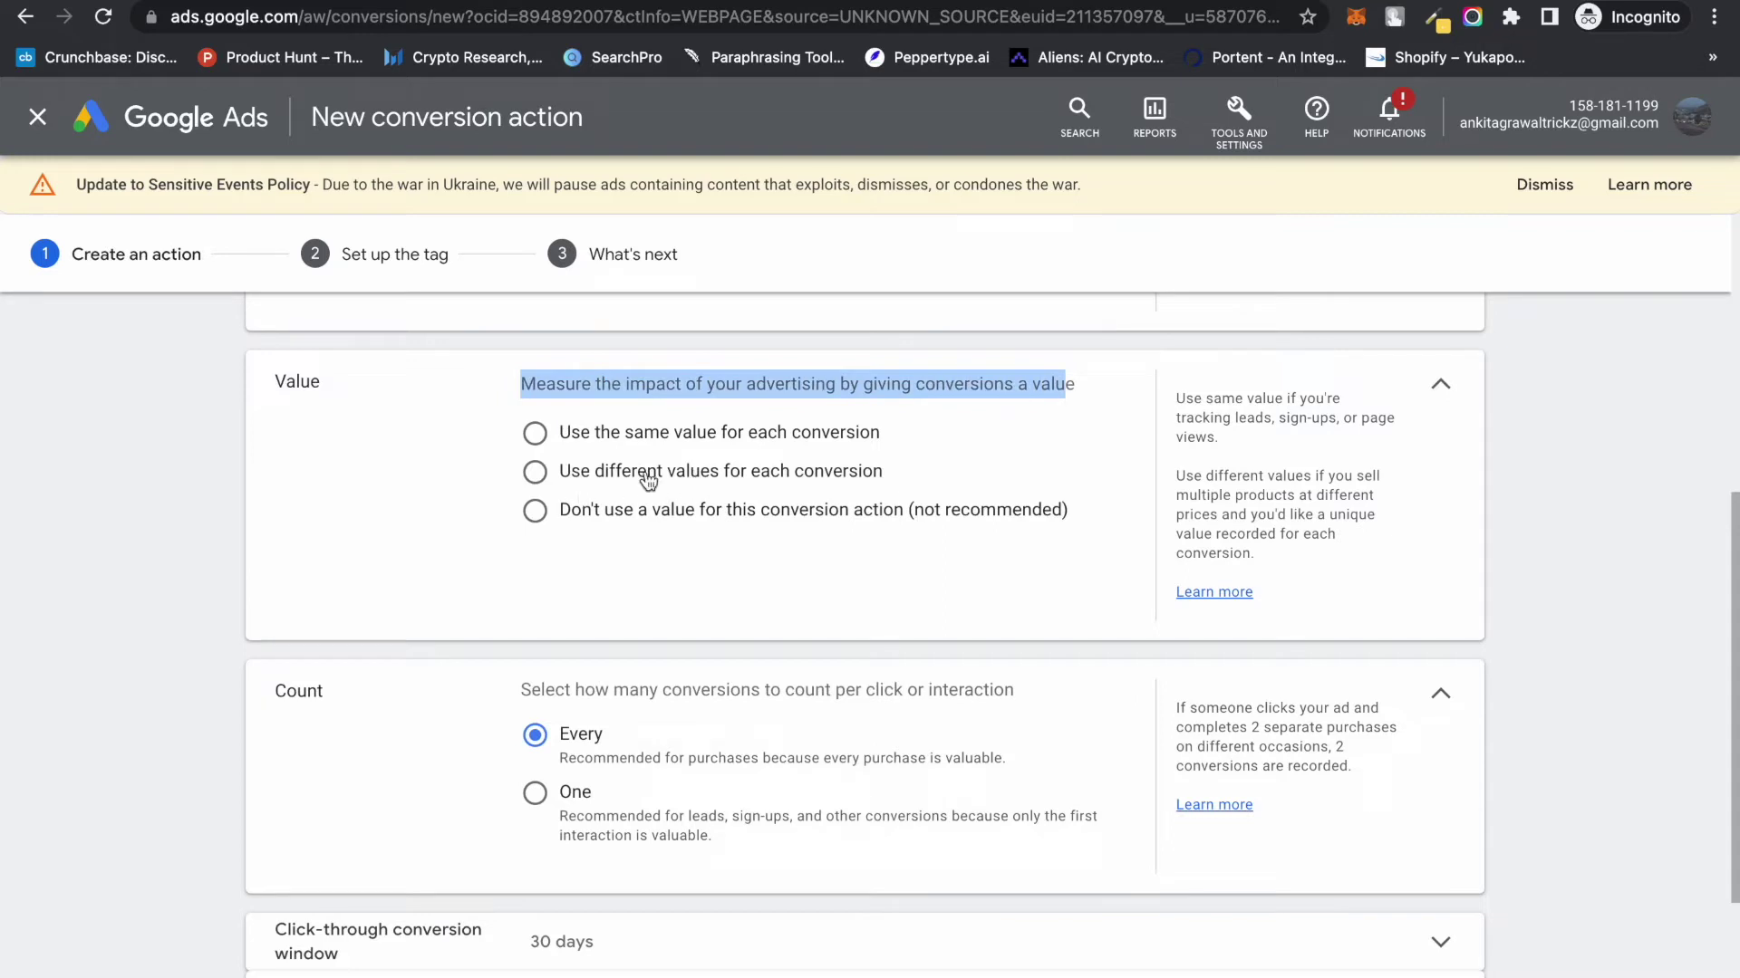
{"action": "left_click", "coordinate": [546, 517]}
Set the conversion count to One per click or interaction and try to create the conversion action
{"action": "scroll", "coordinate": [477, 571], "scroll_direction": "down", "scroll_amount": 3}
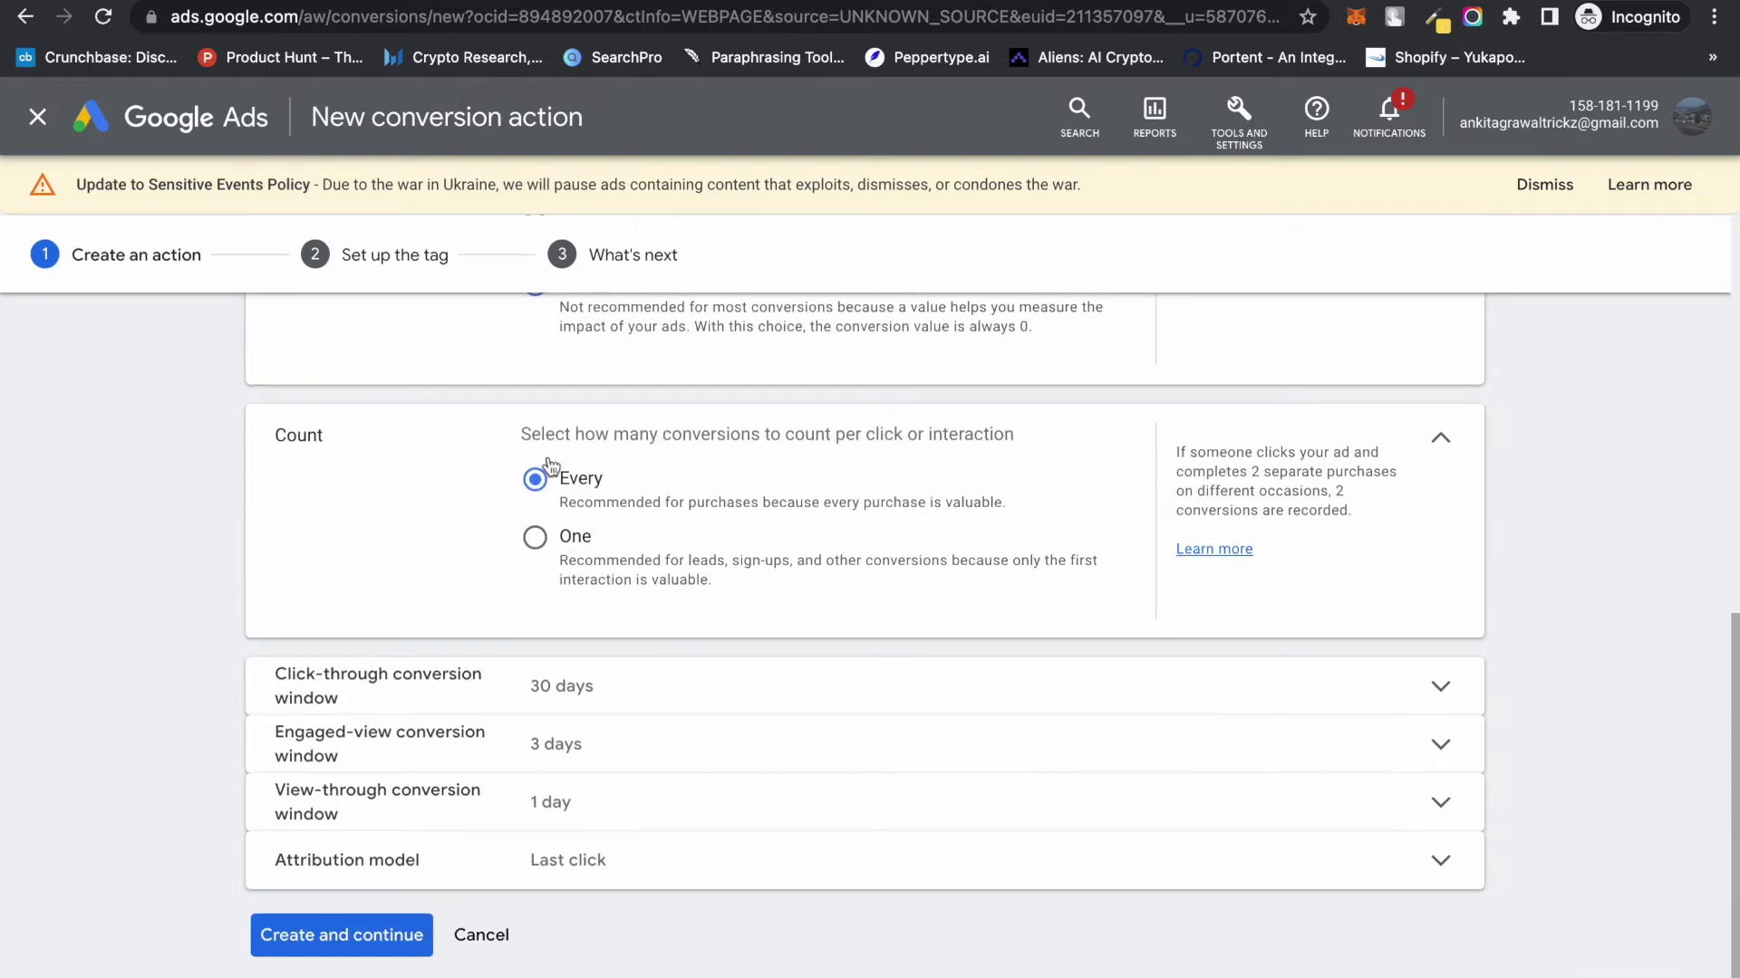
{"action": "left_click_drag", "start_coordinate": [541, 431], "coordinate": [835, 437]}
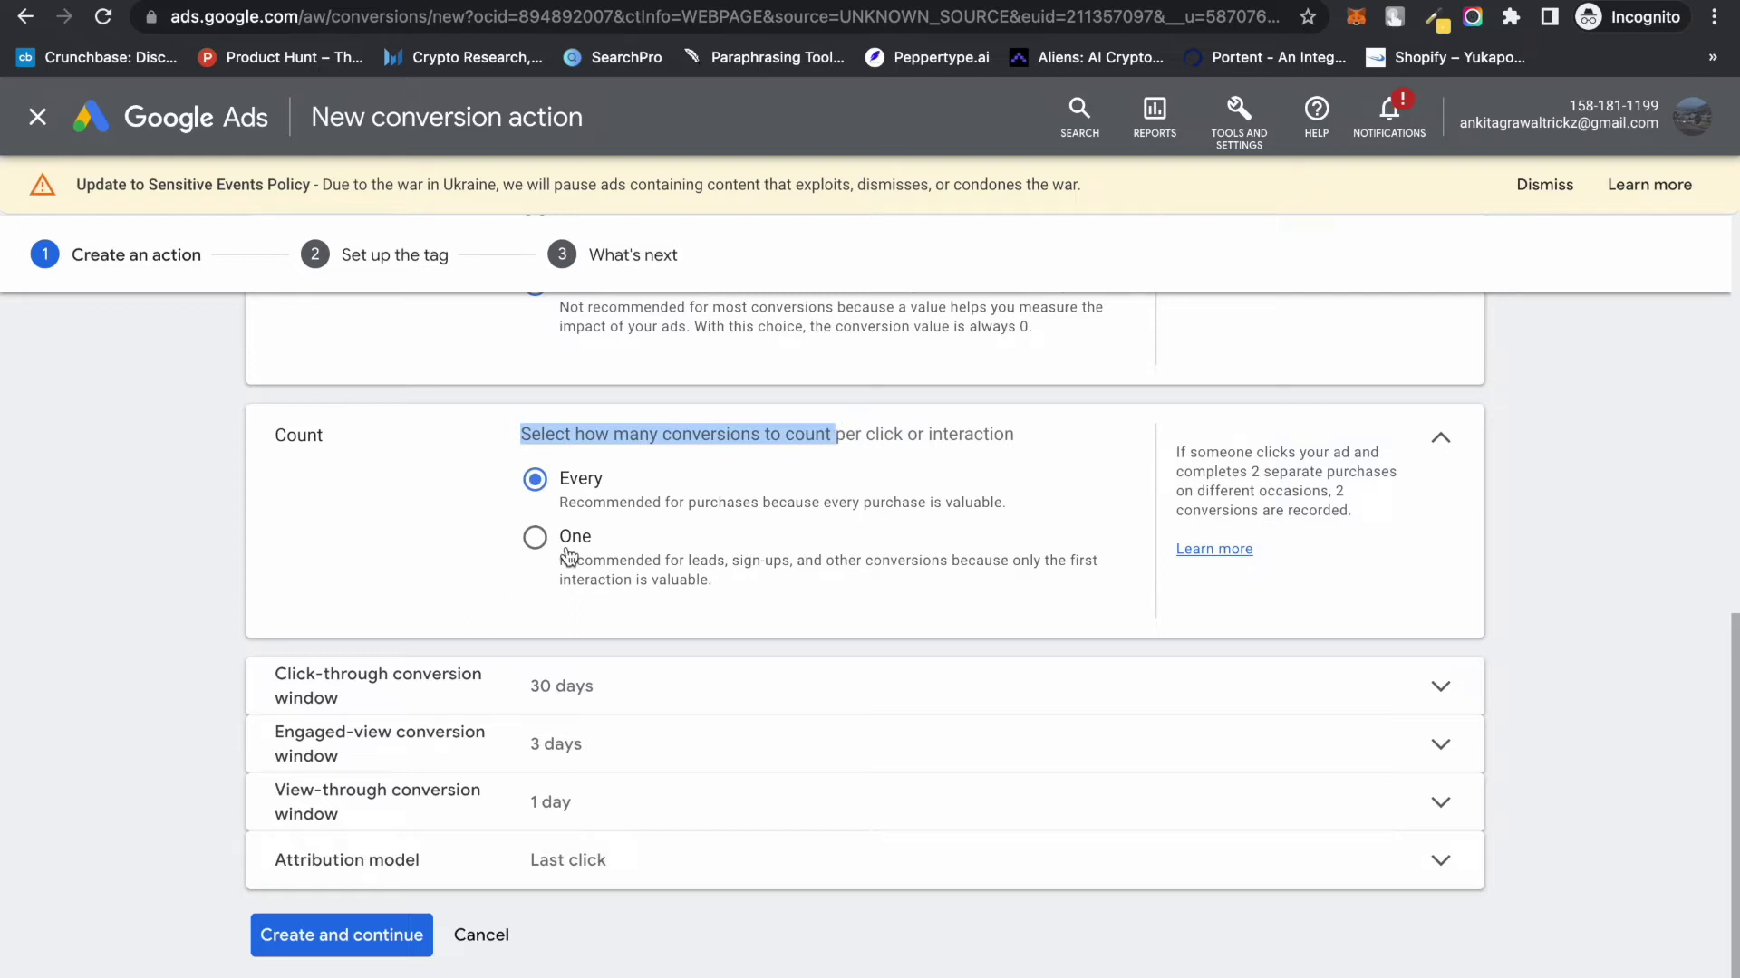
{"action": "left_click", "coordinate": [535, 537]}
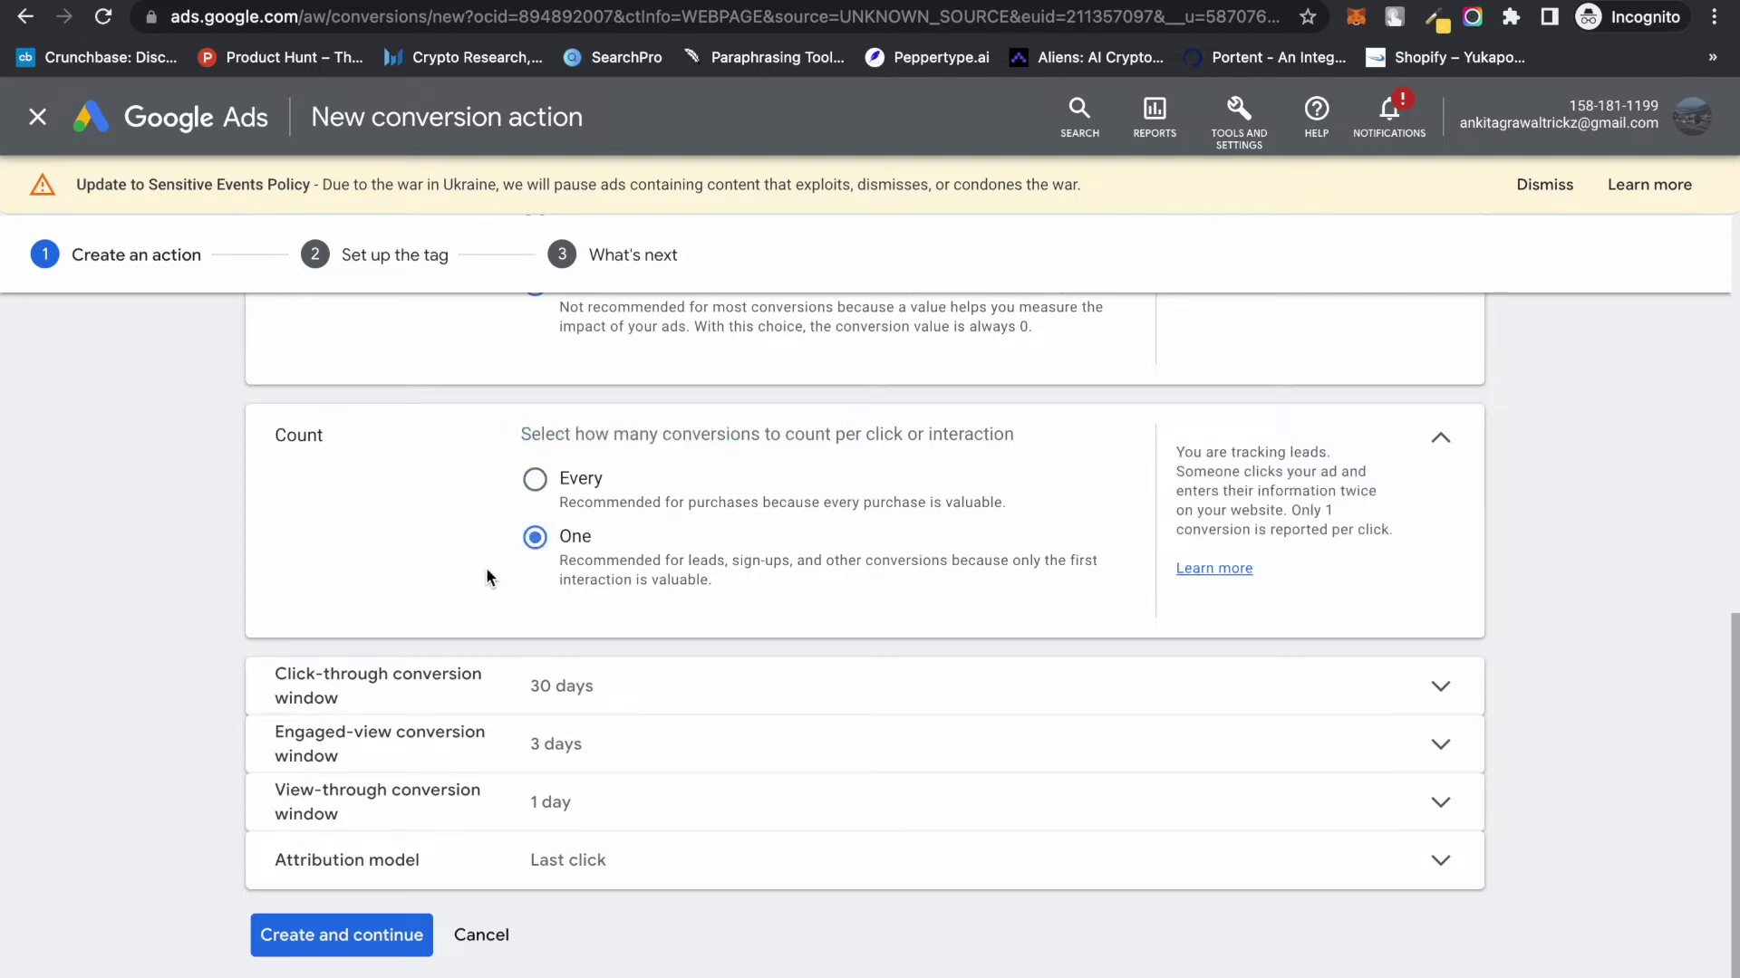
{"action": "left_click", "coordinate": [340, 935]}
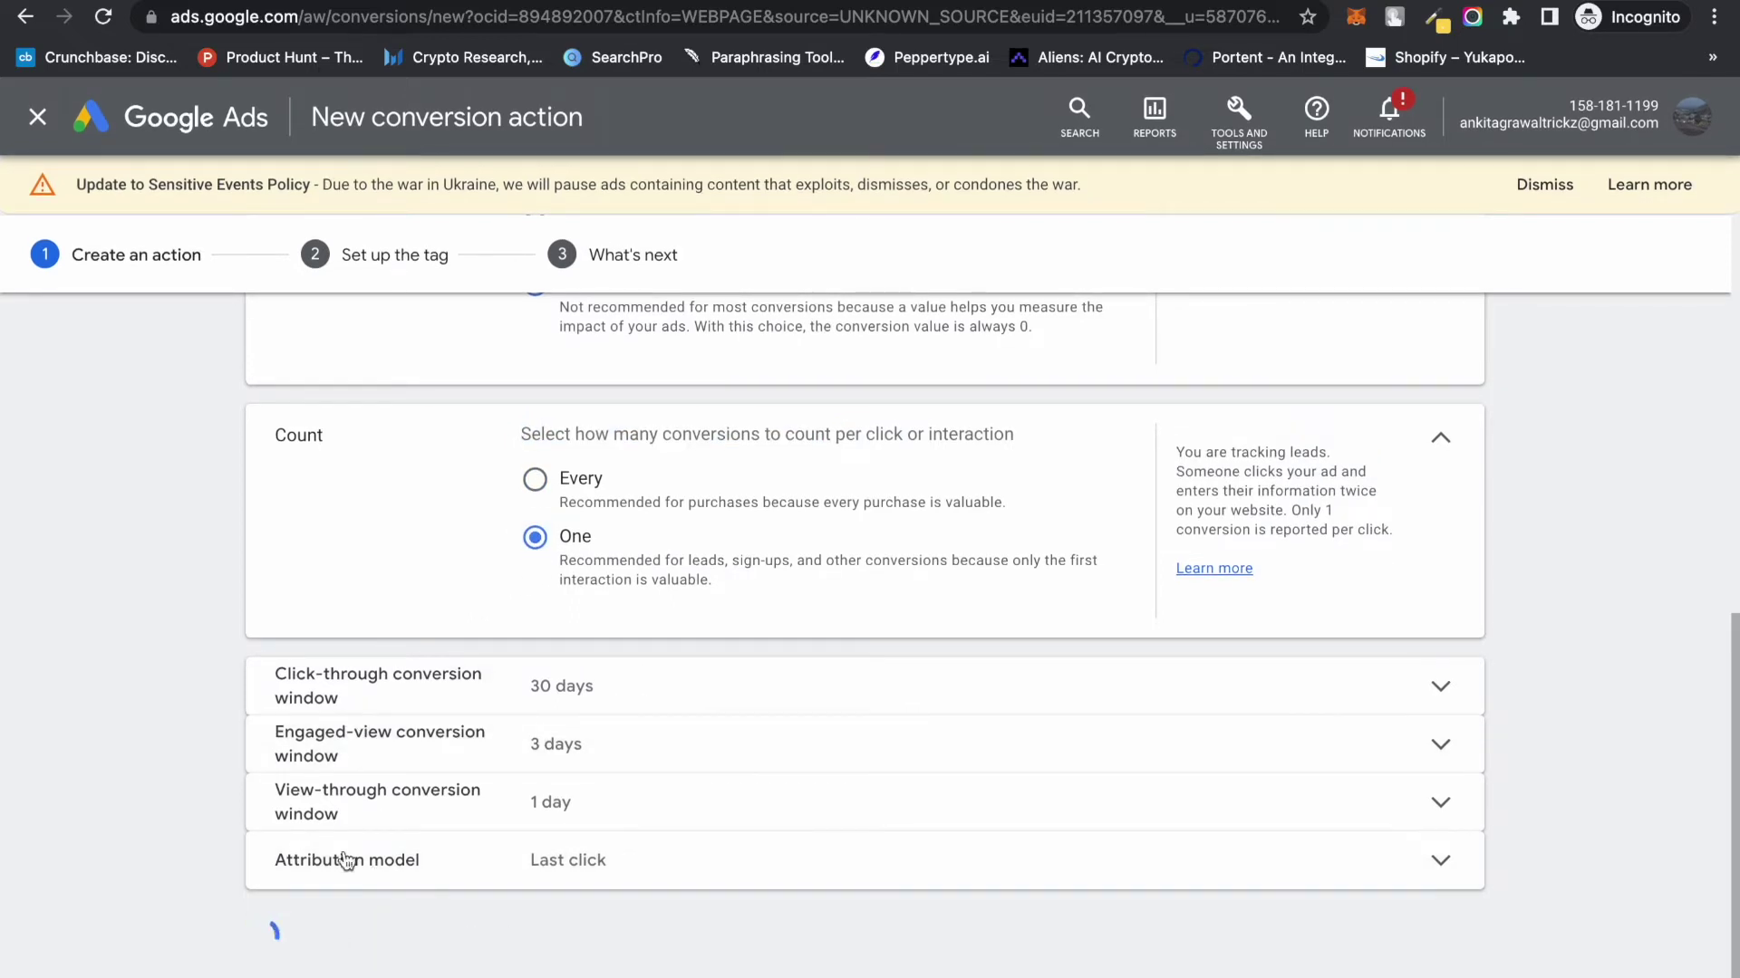
Name the conversion Submit lead form 1 and create the conversion action
{"action": "left_click", "coordinate": [686, 677]}
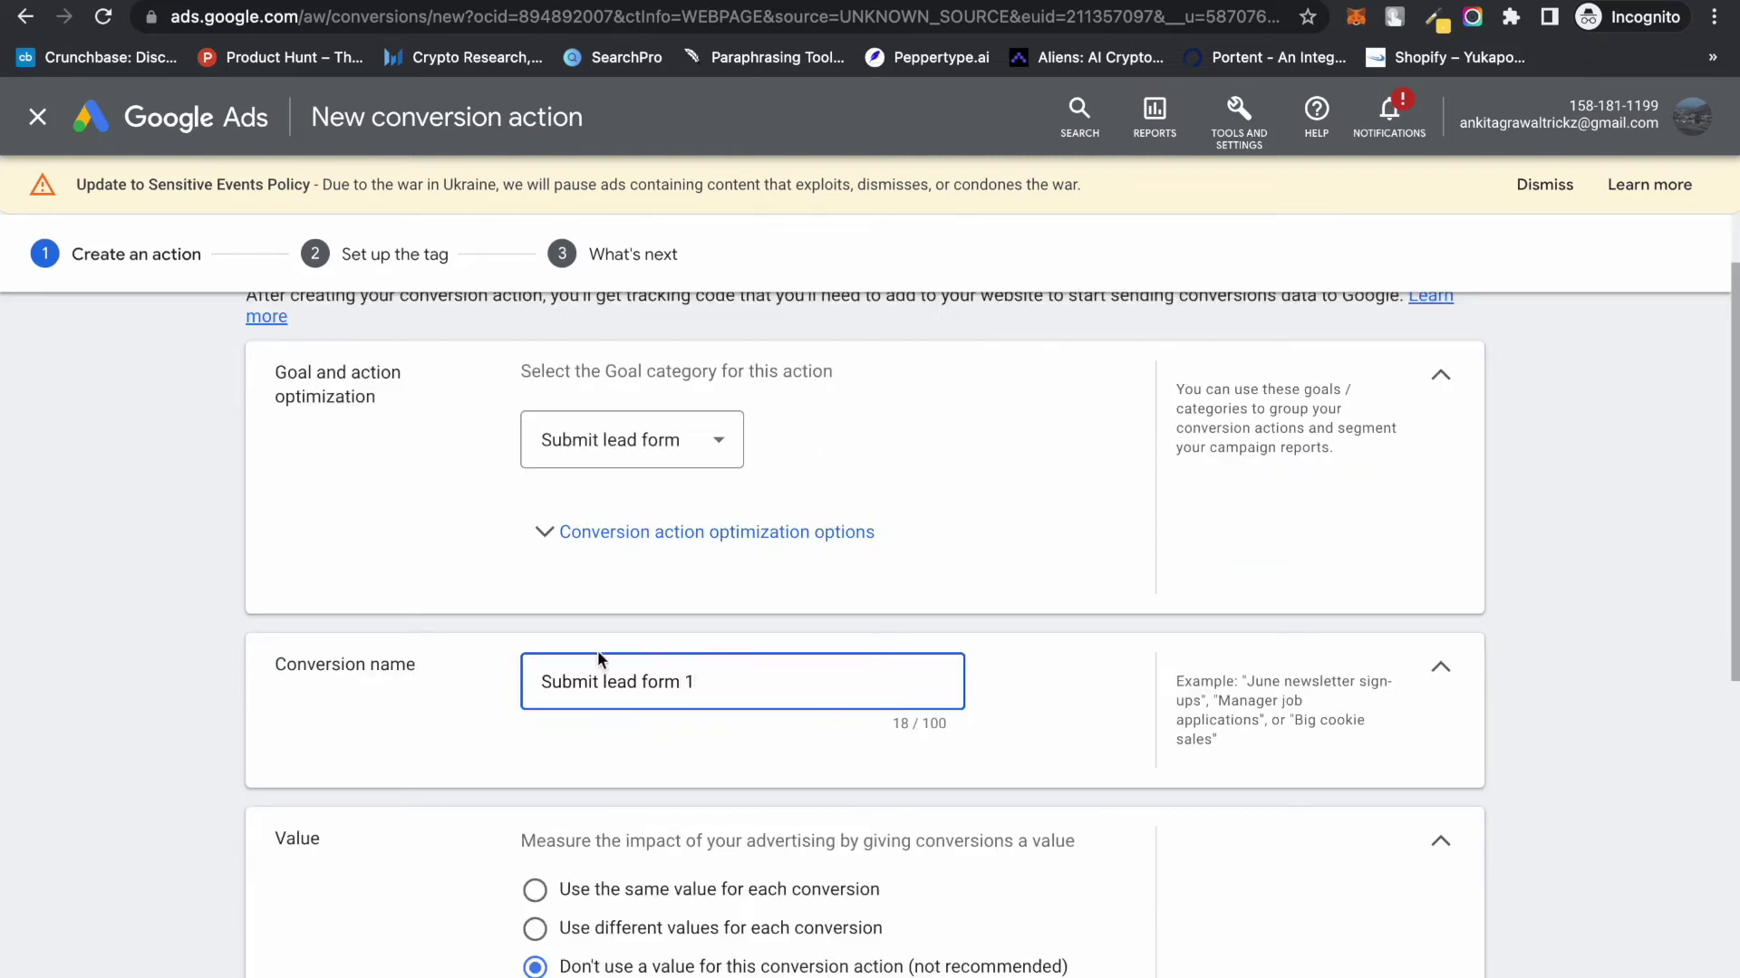
{"action": "scroll", "coordinate": [576, 657], "scroll_direction": "down", "scroll_amount": 8}
{"action": "left_click", "coordinate": [361, 926]}
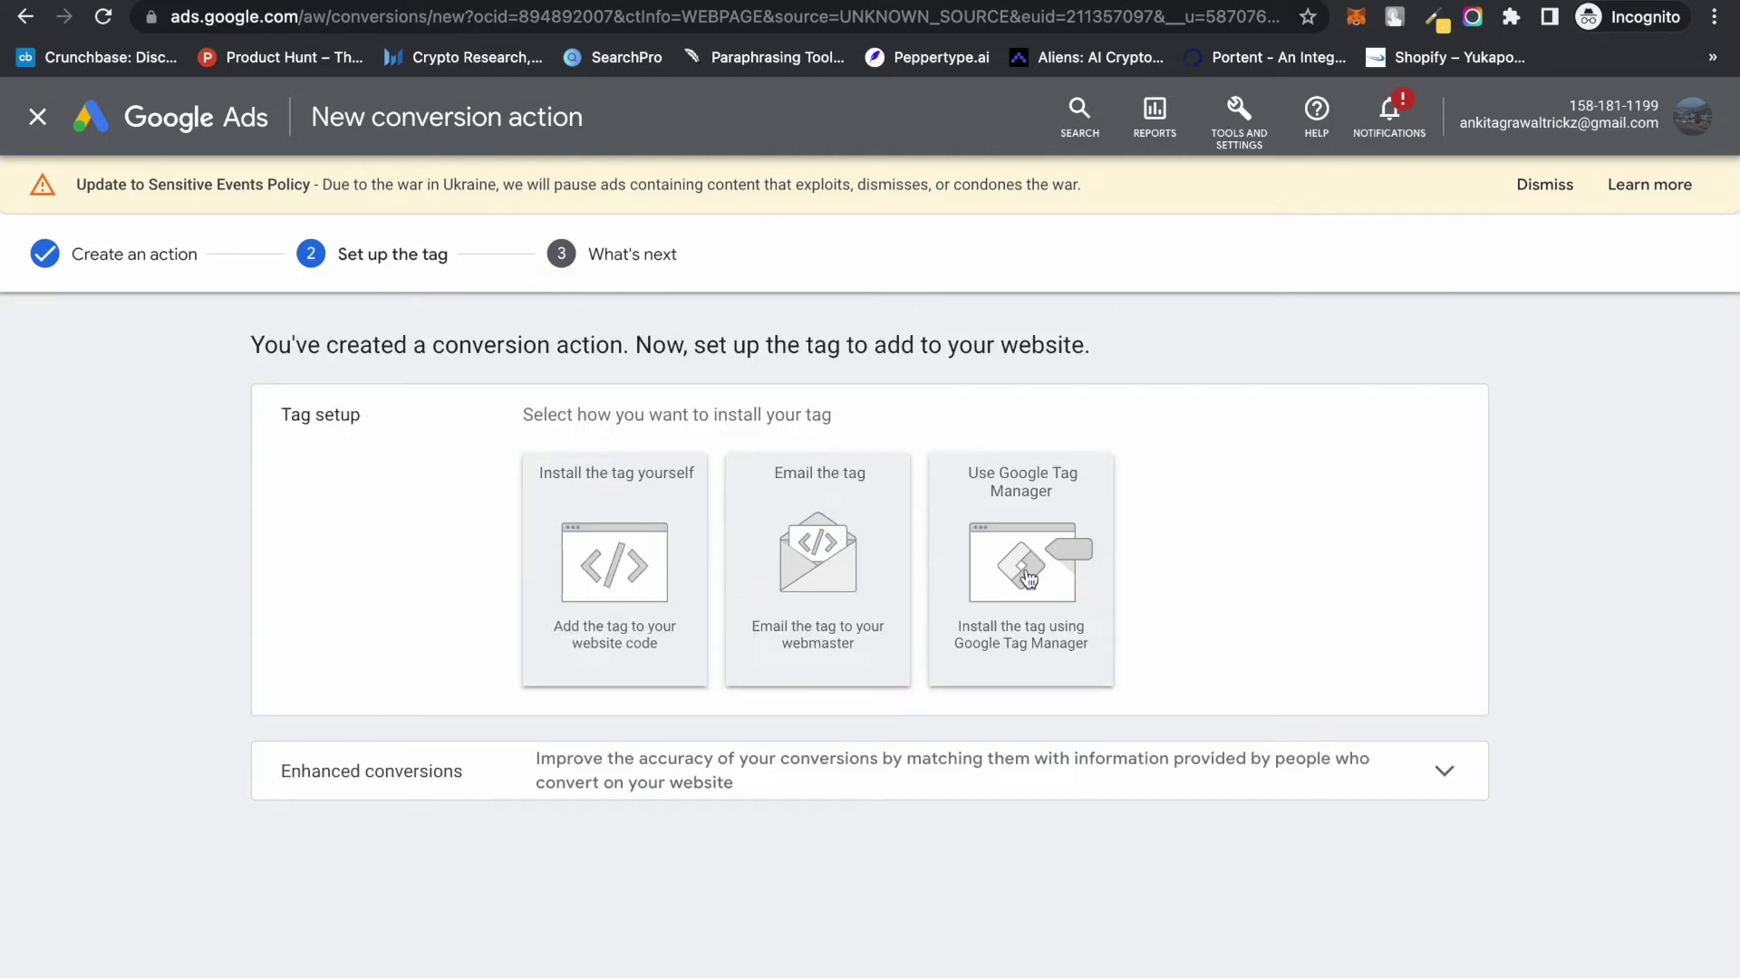
Choose Google Tag Manager as the tag installation method and copy the conversion ID
{"action": "left_click", "coordinate": [1033, 571]}
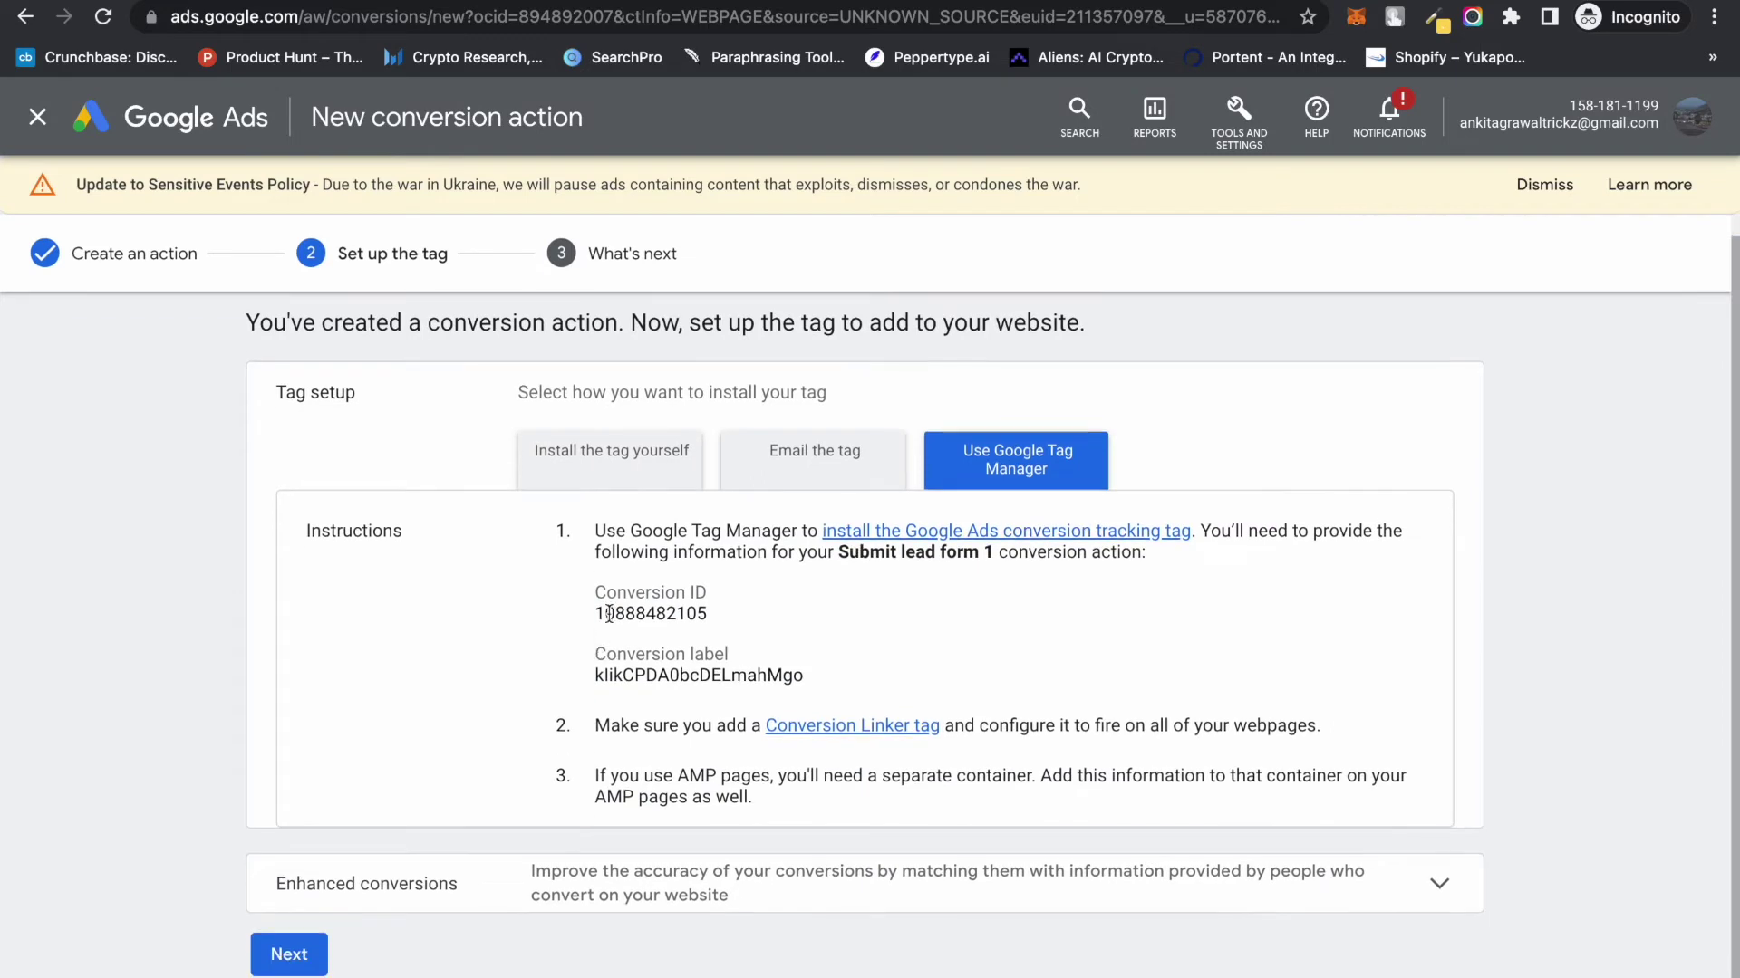
{"action": "left_click_drag", "start_coordinate": [615, 609], "coordinate": [726, 613]}
{"action": "right_click", "coordinate": [662, 612]}
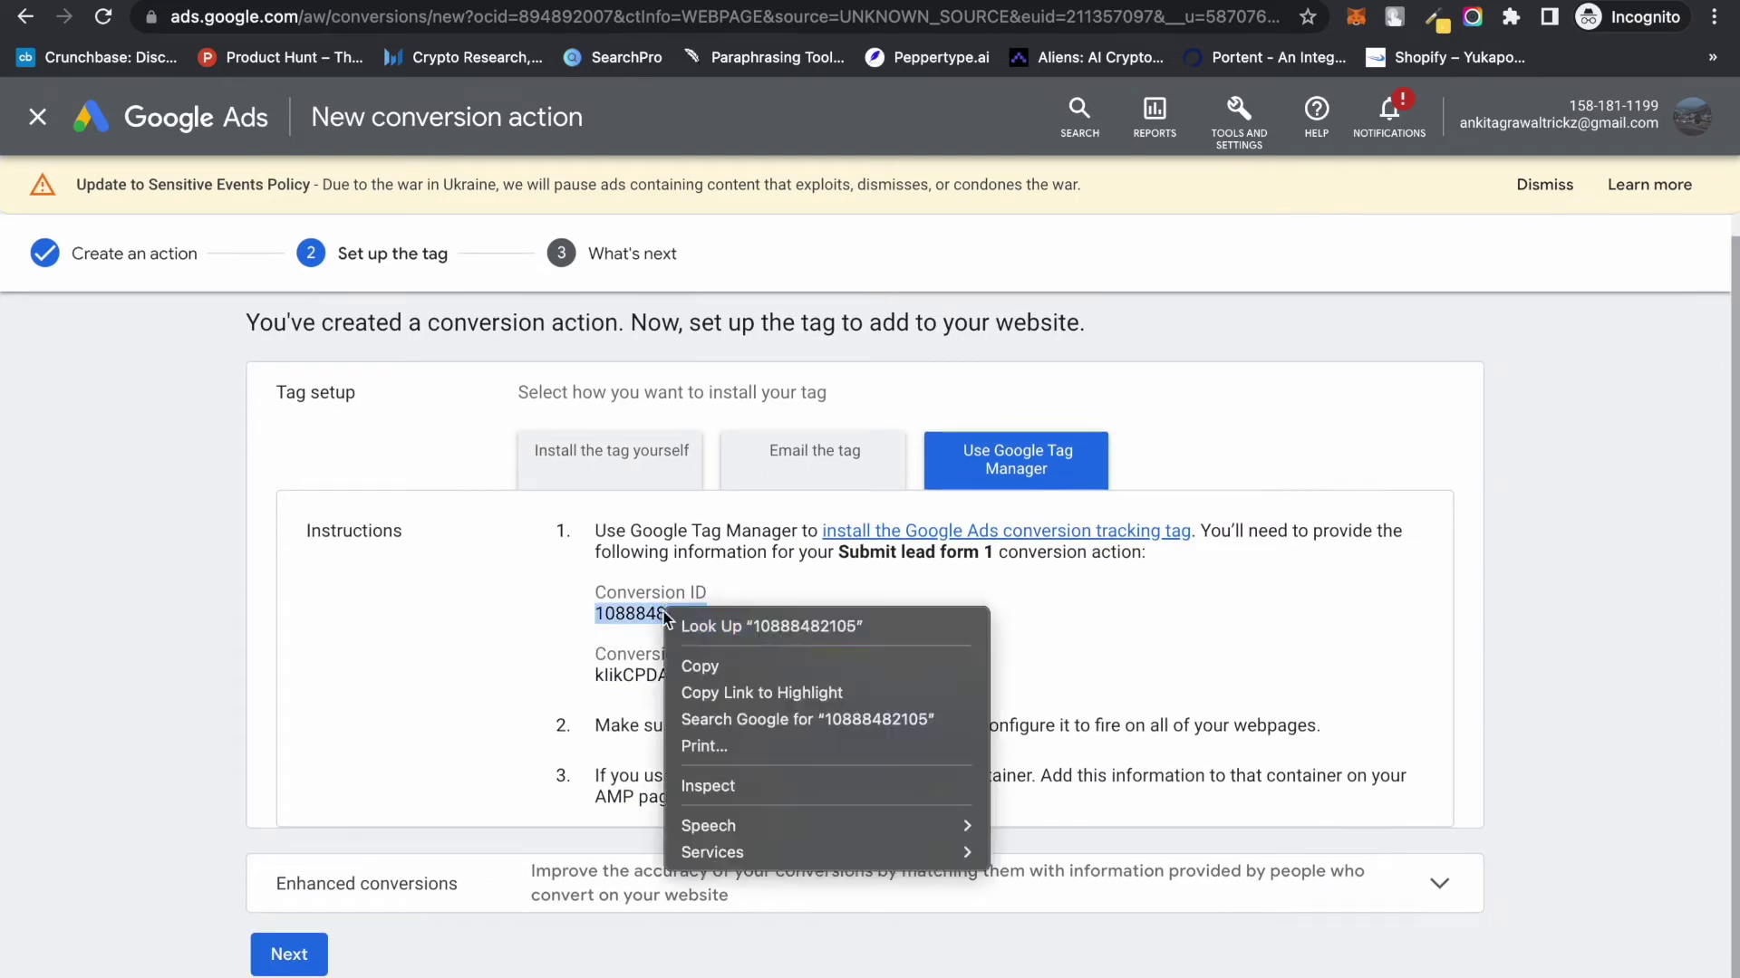
{"action": "left_click", "coordinate": [712, 669]}
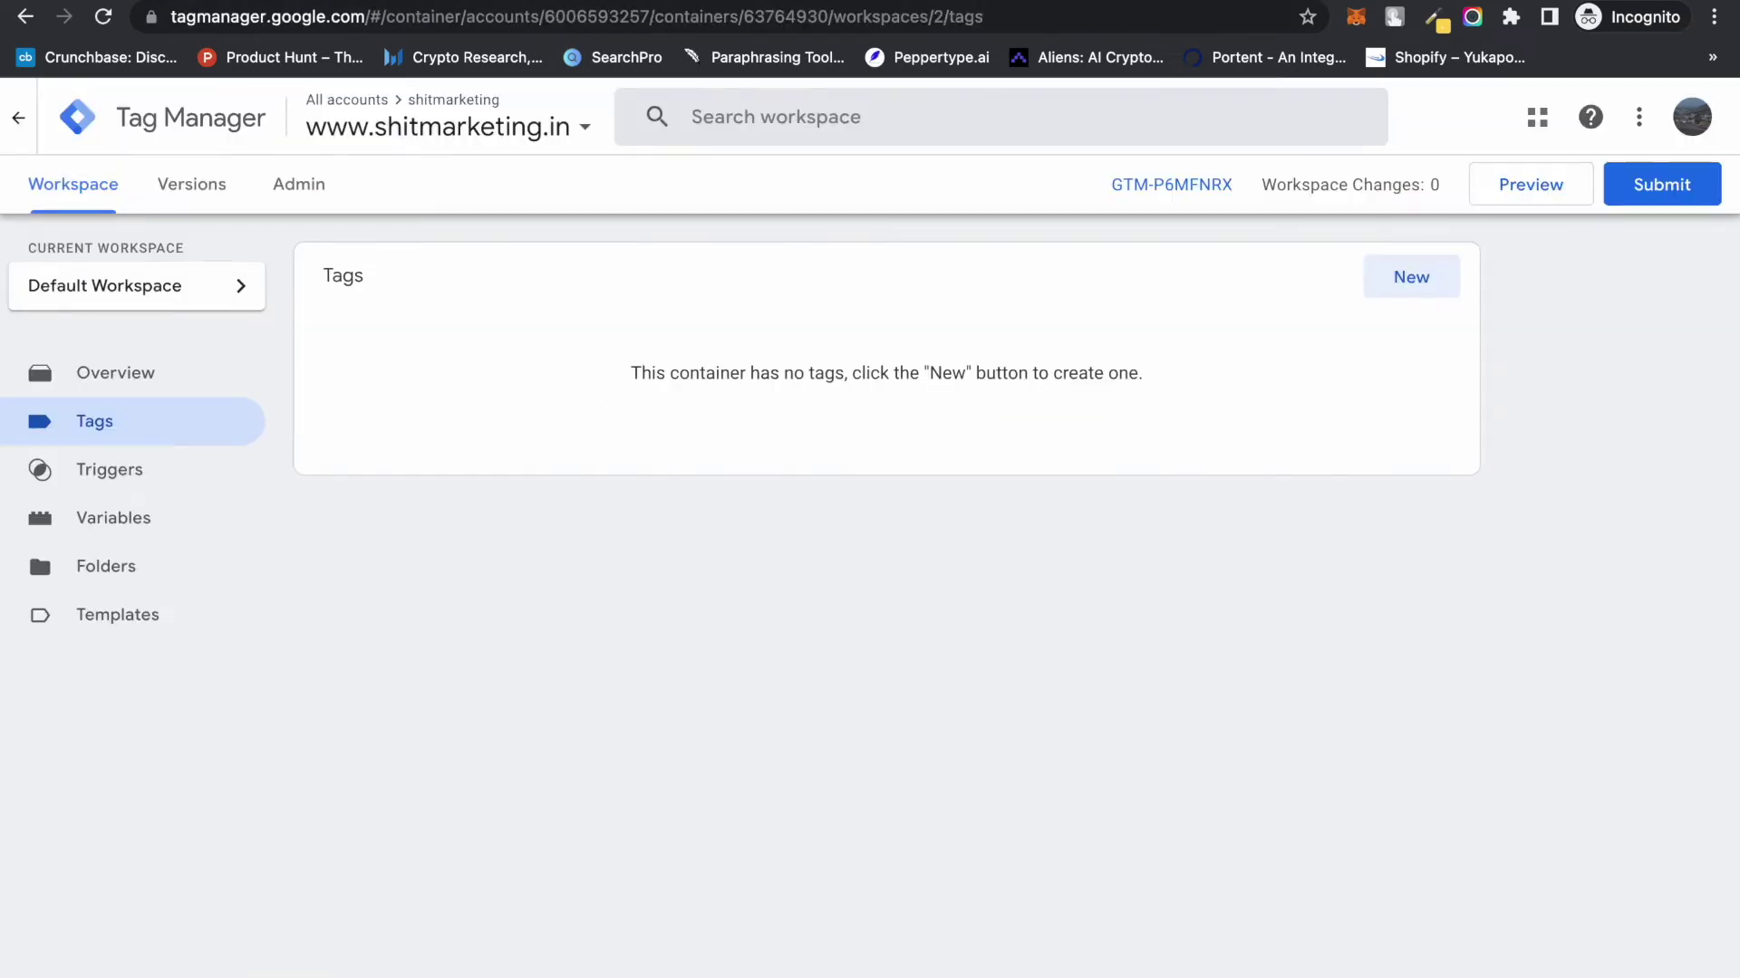
Switch to Tag Manager, create a Google Ads Conversion Tracking tag and paste the copied conversion ID into it
{"action": "left_click", "coordinate": [1415, 279]}
{"action": "left_click", "coordinate": [1014, 391]}
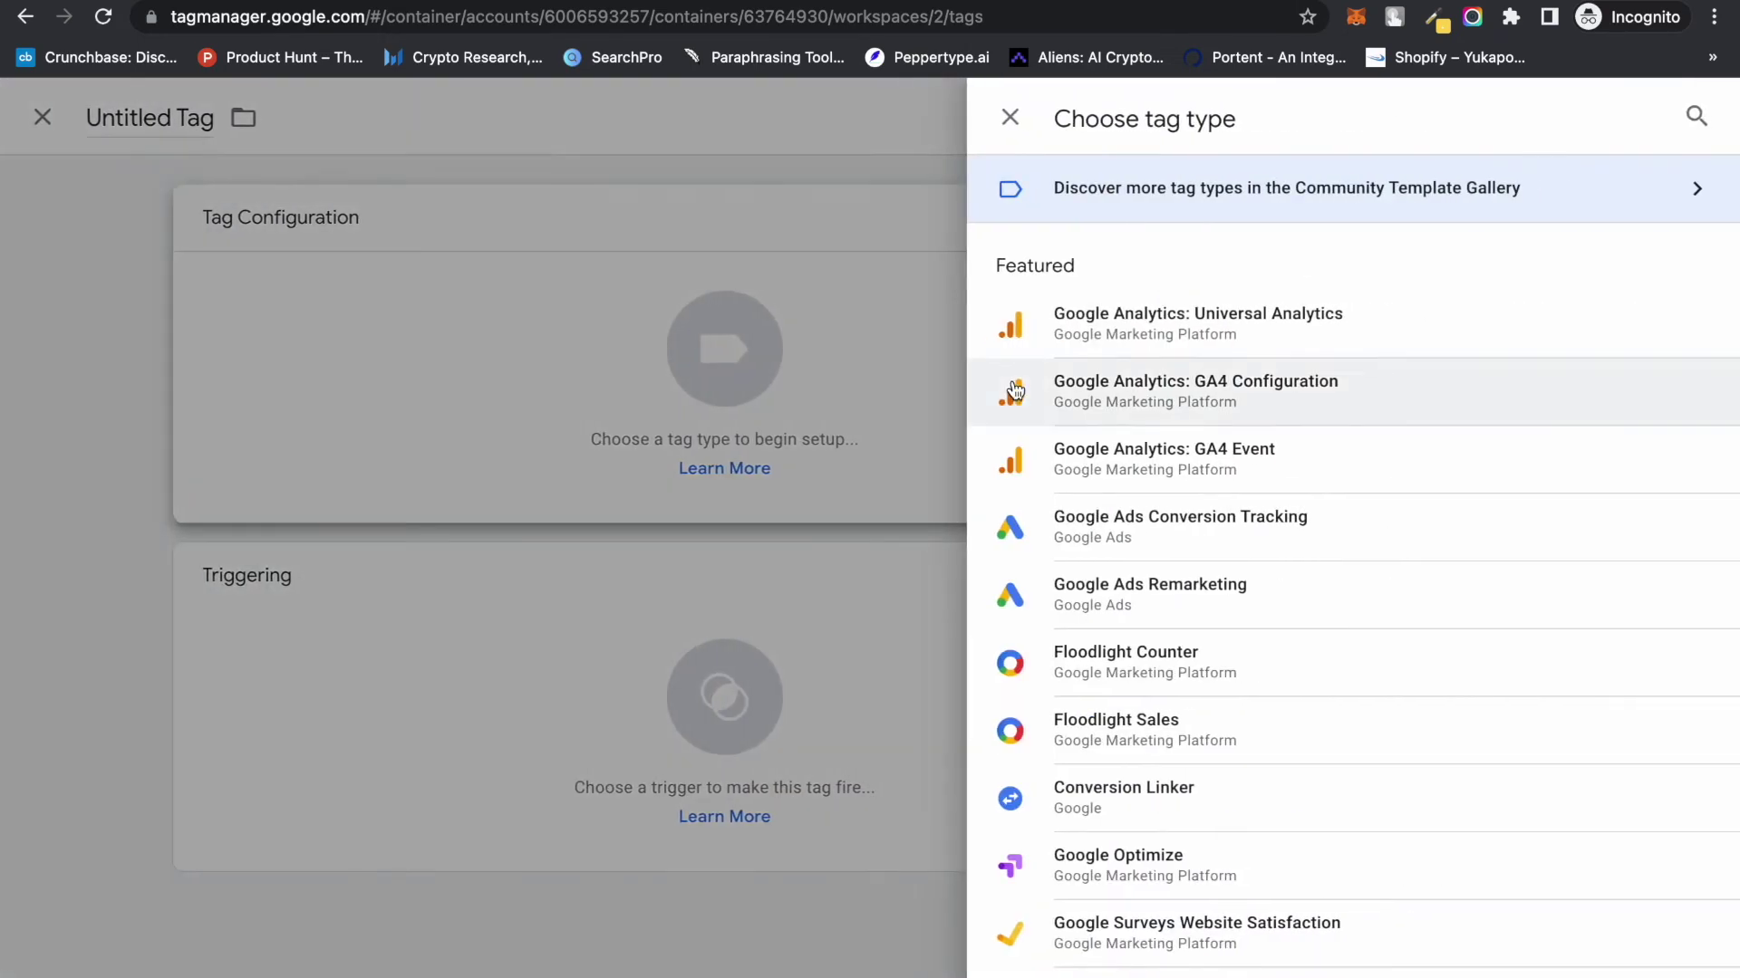
{"action": "scroll", "coordinate": [1196, 539], "scroll_direction": "down", "scroll_amount": 1}
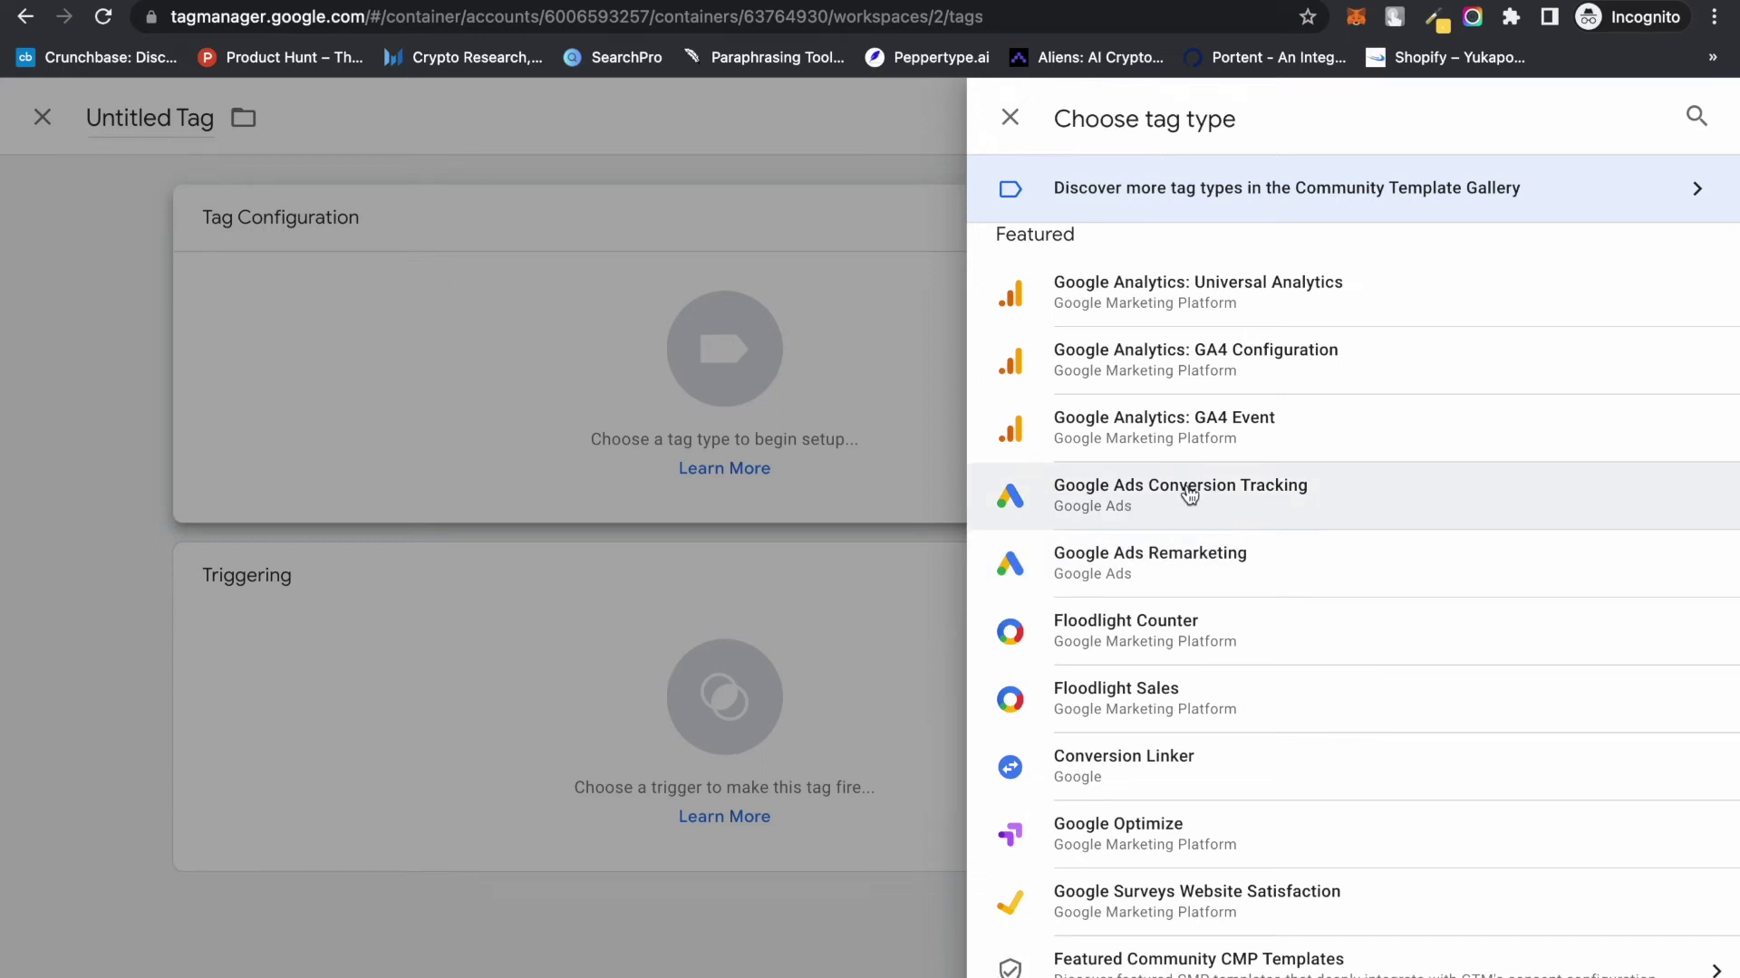
{"action": "left_click", "coordinate": [1190, 496]}
{"action": "left_click", "coordinate": [641, 508]}
{"action": "key", "text": "super+v"}
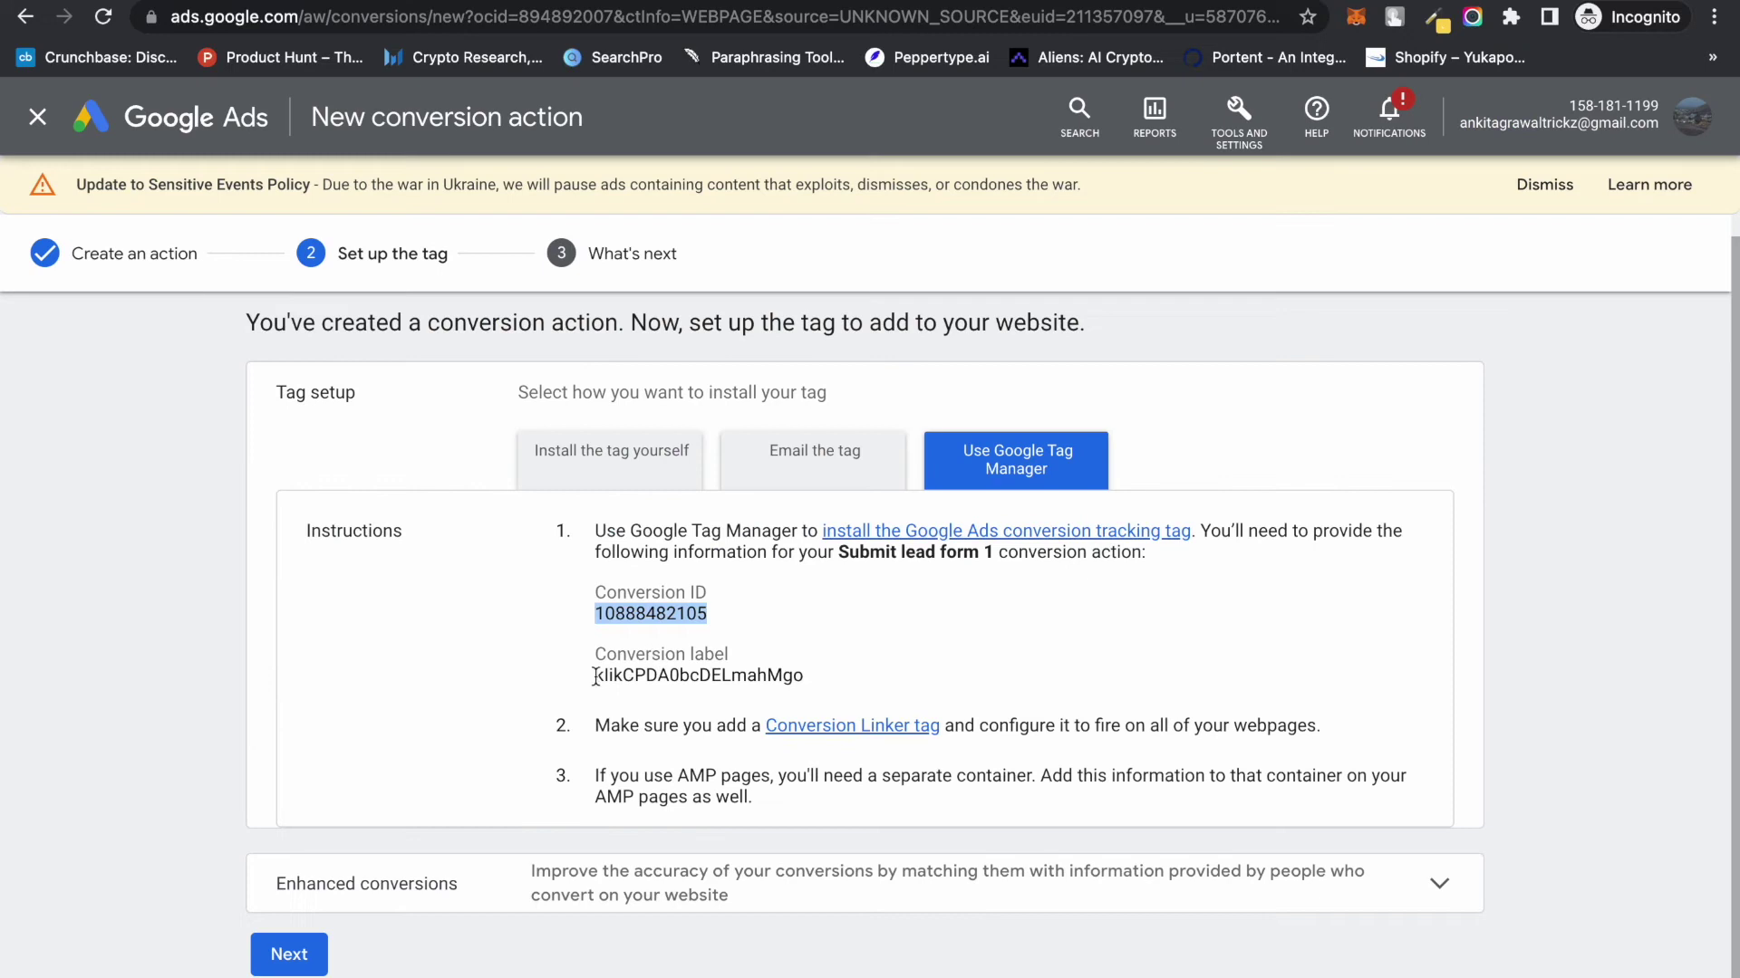
Copy the conversion label from Google Ads and paste it into the tag's Conversion Label in Tag Manager
{"action": "double_click", "coordinate": [595, 677]}
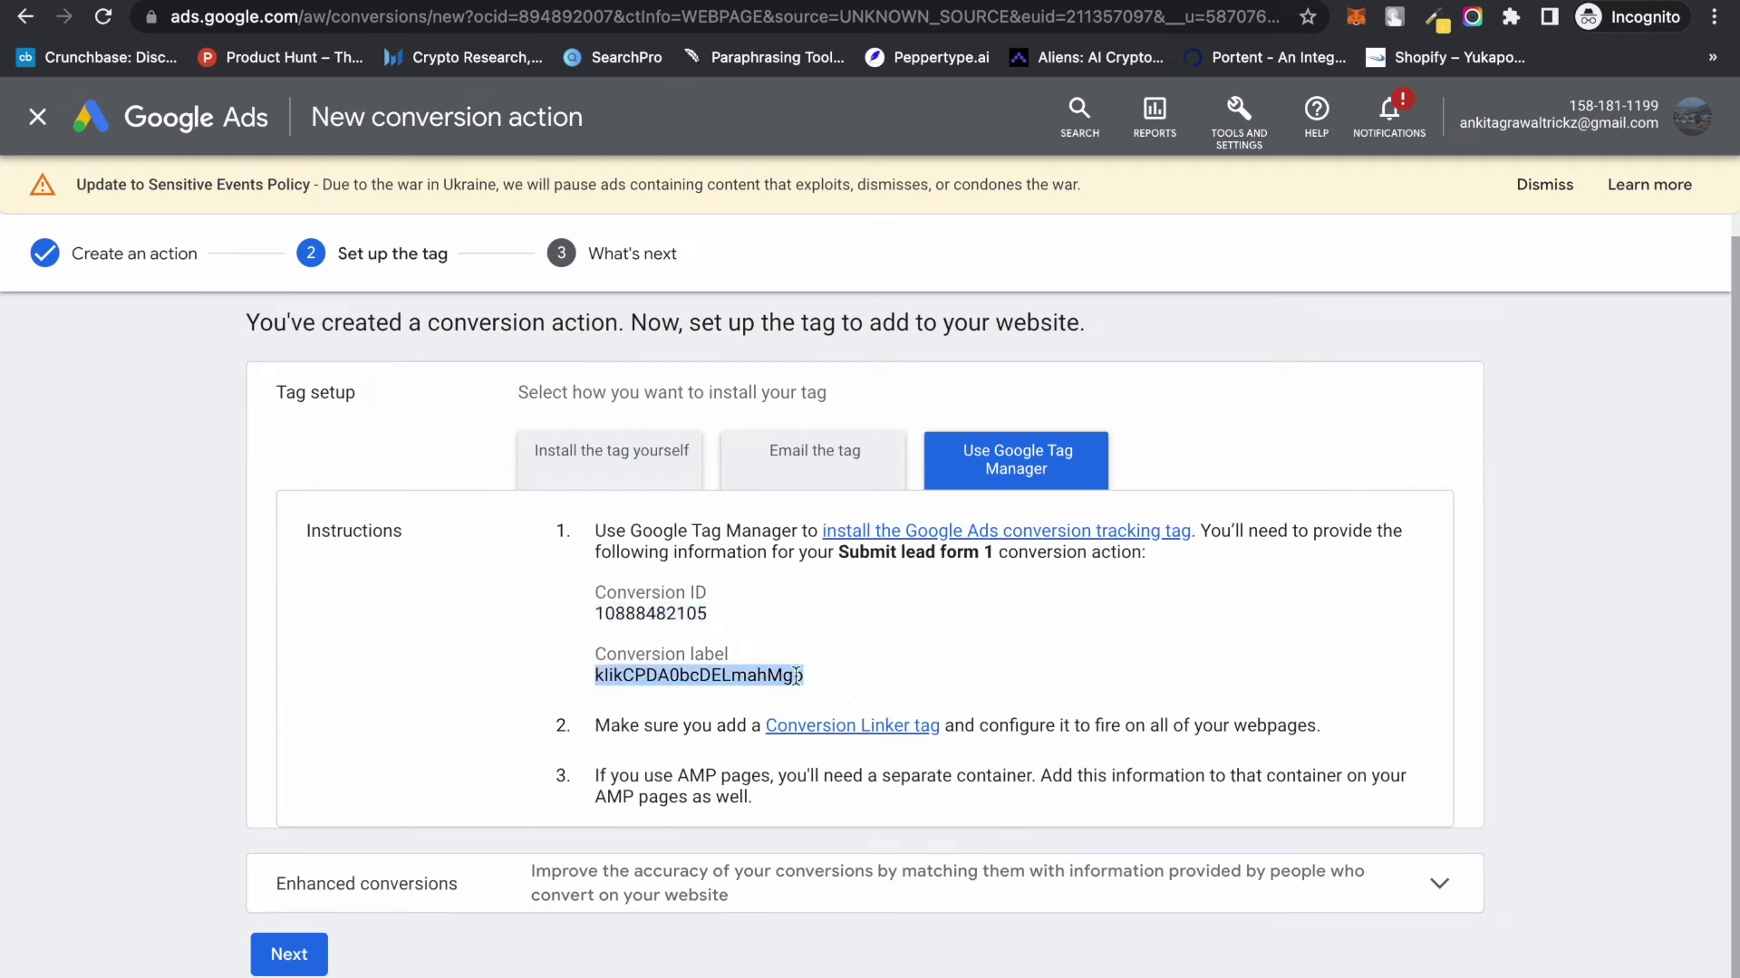
{"action": "right_click", "coordinate": [790, 672]}
{"action": "left_click", "coordinate": [820, 722]}
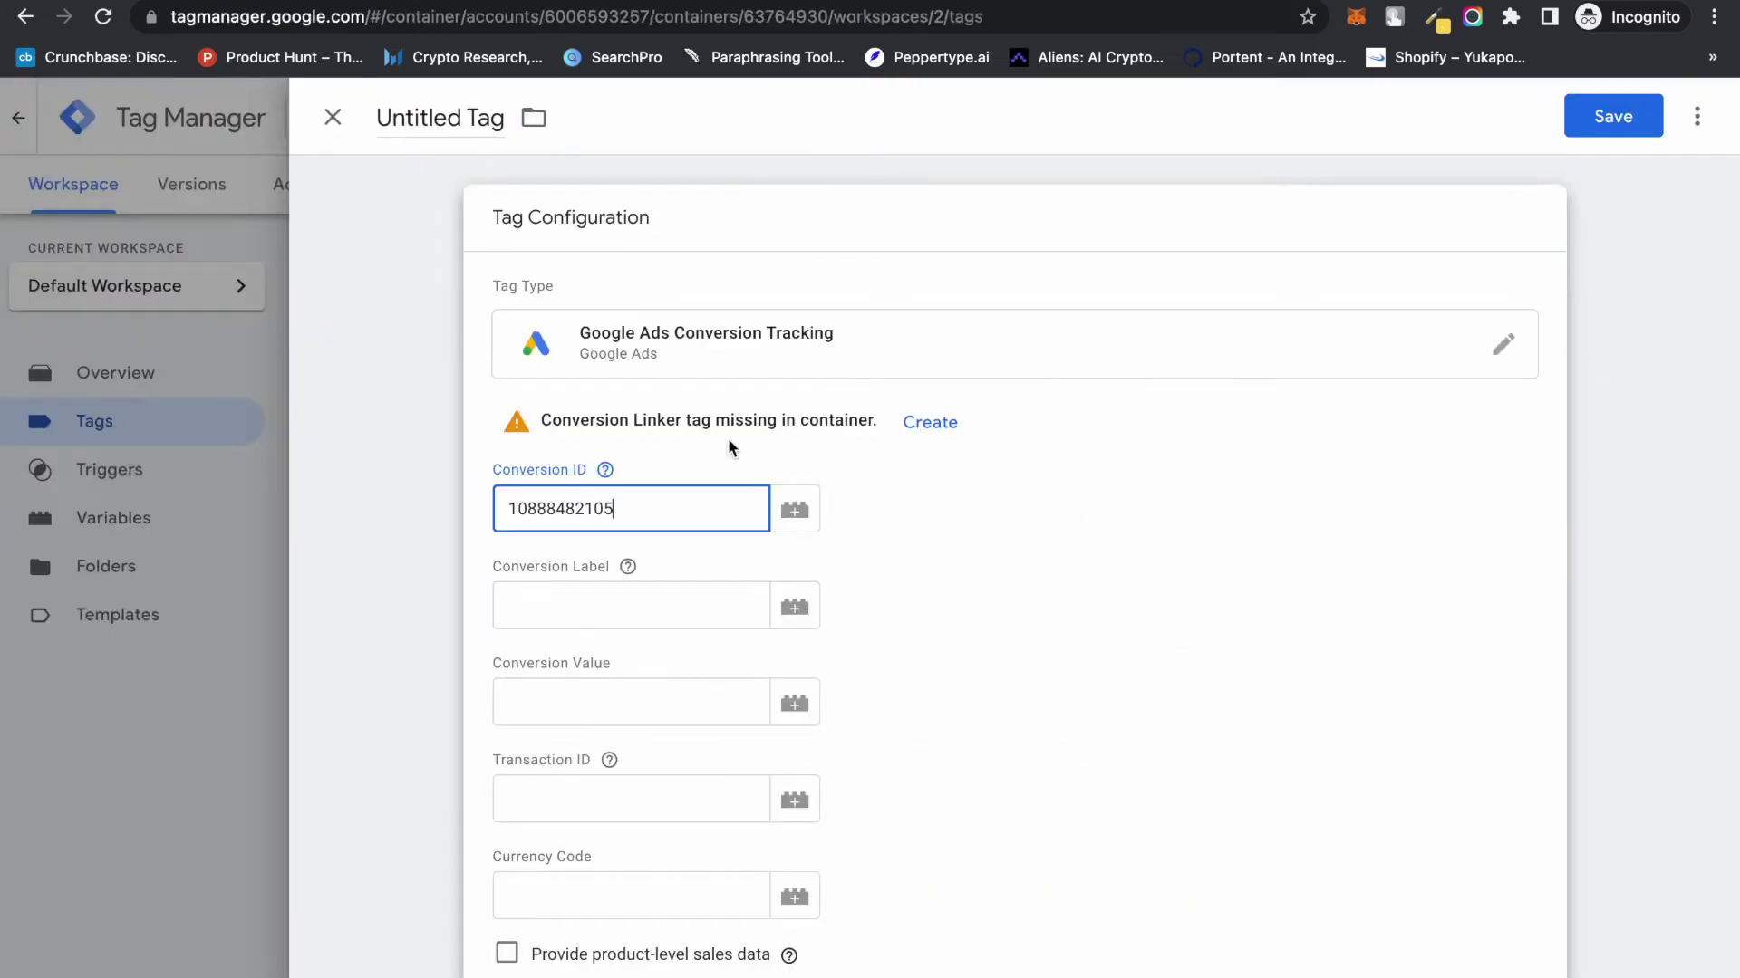
{"action": "left_click", "coordinate": [620, 613]}
{"action": "key", "text": "super+v"}
Add a new Custom Event trigger to the tag, firing on some custom events where Page URL contains a value
{"action": "scroll", "coordinate": [974, 584], "scroll_direction": "down", "scroll_amount": 6}
{"action": "scroll", "coordinate": [975, 584], "scroll_direction": "down", "scroll_amount": 2}
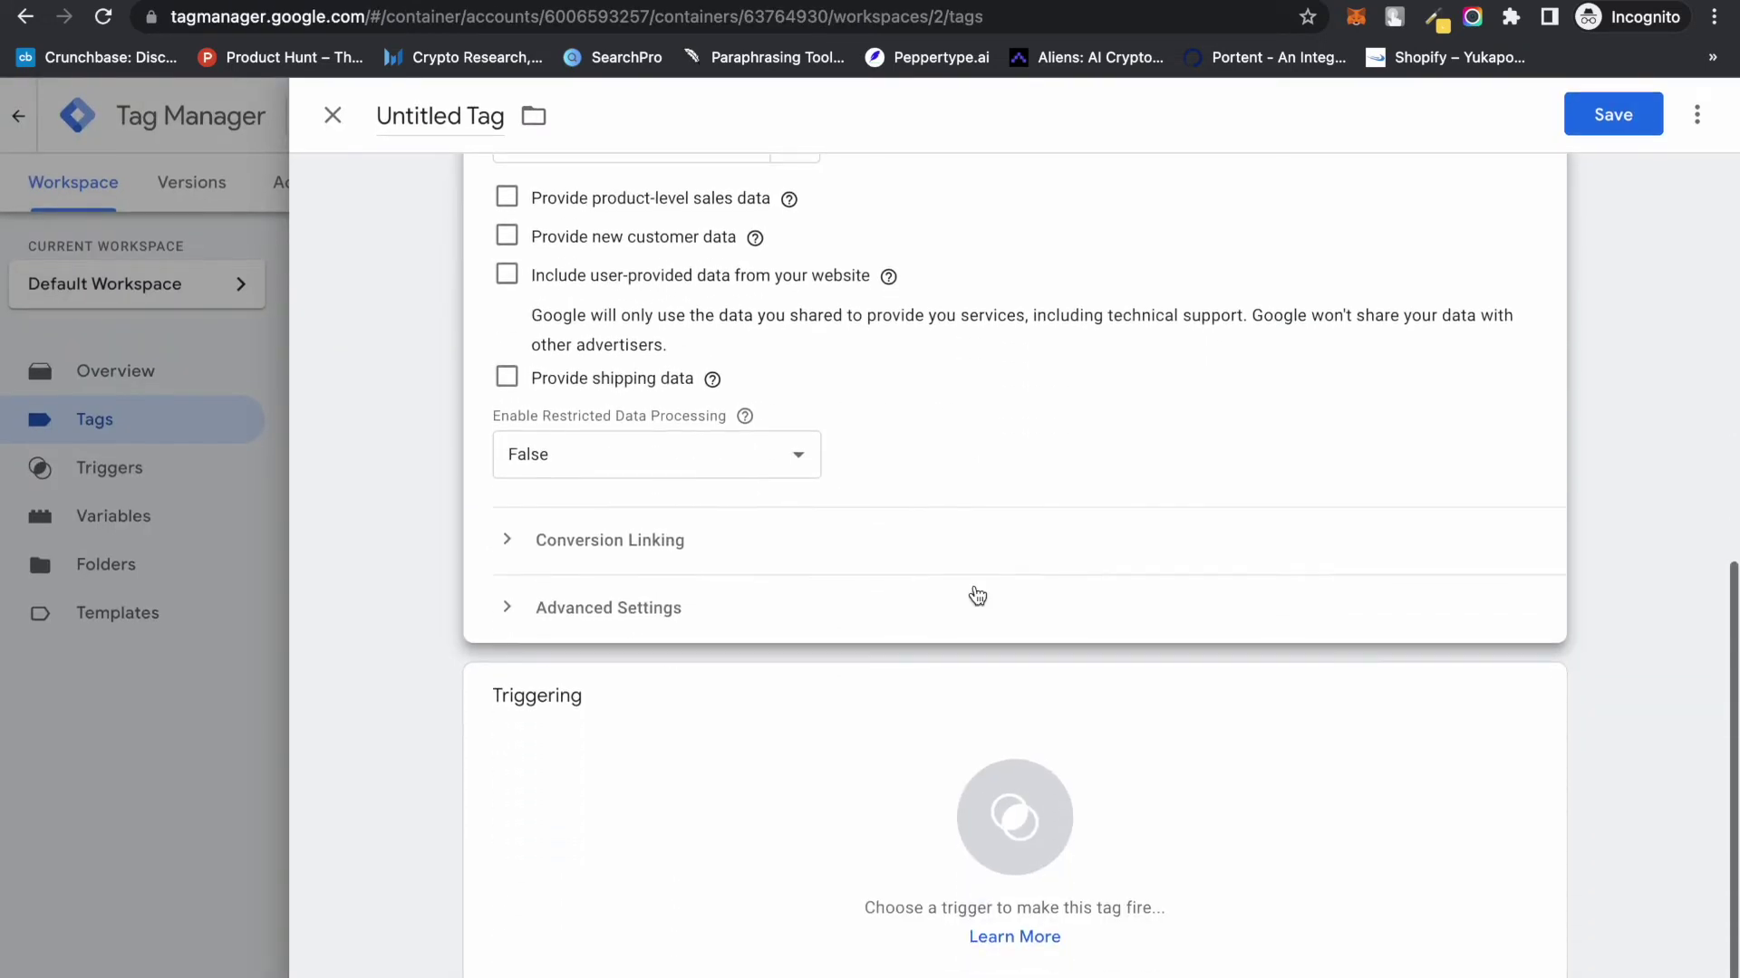
{"action": "left_click", "coordinate": [835, 804]}
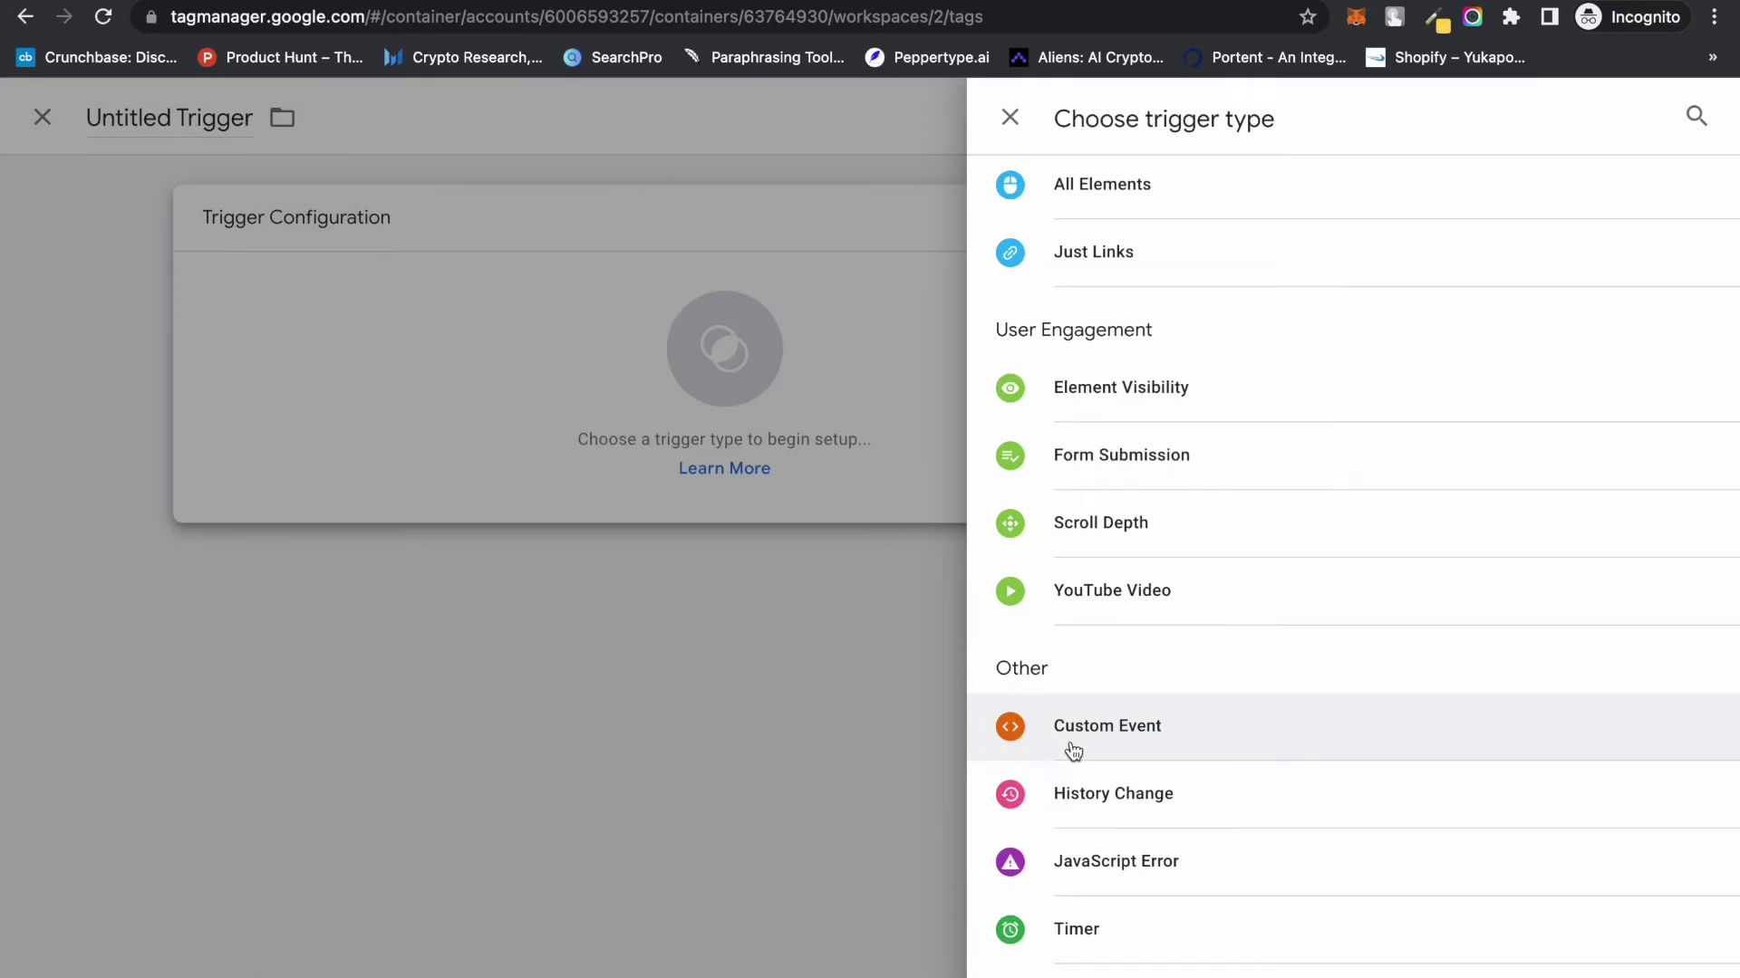
{"action": "left_click", "coordinate": [1073, 751]}
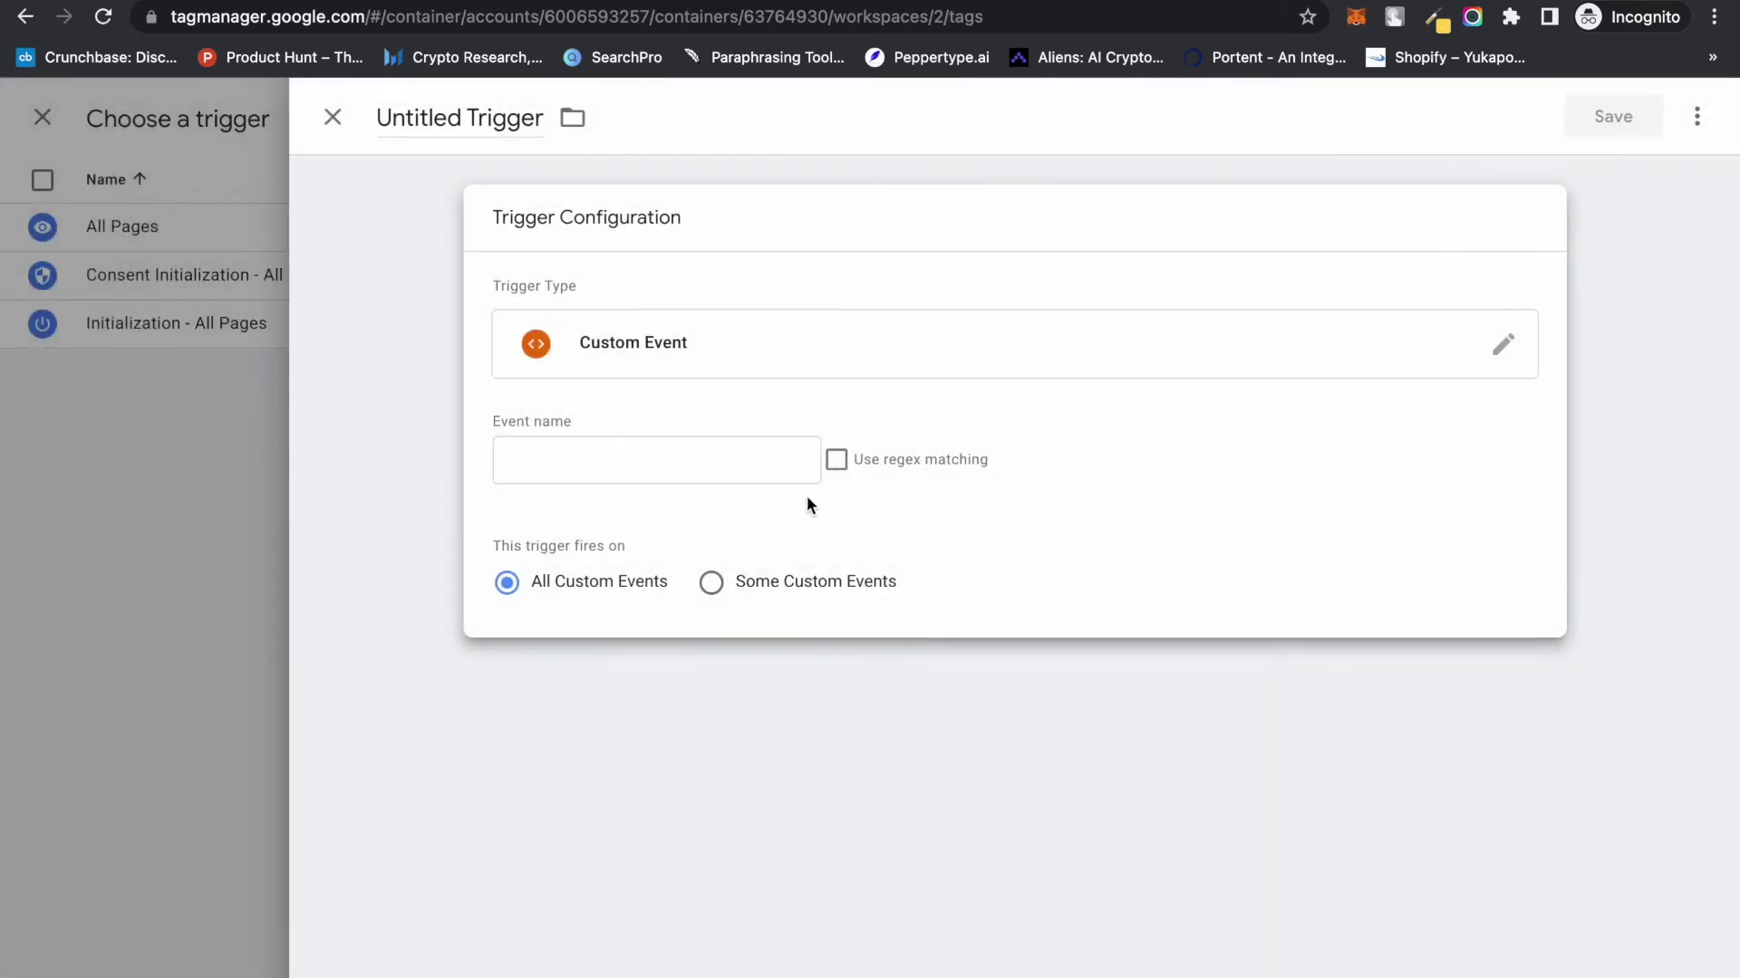
{"action": "left_click", "coordinate": [711, 582]}
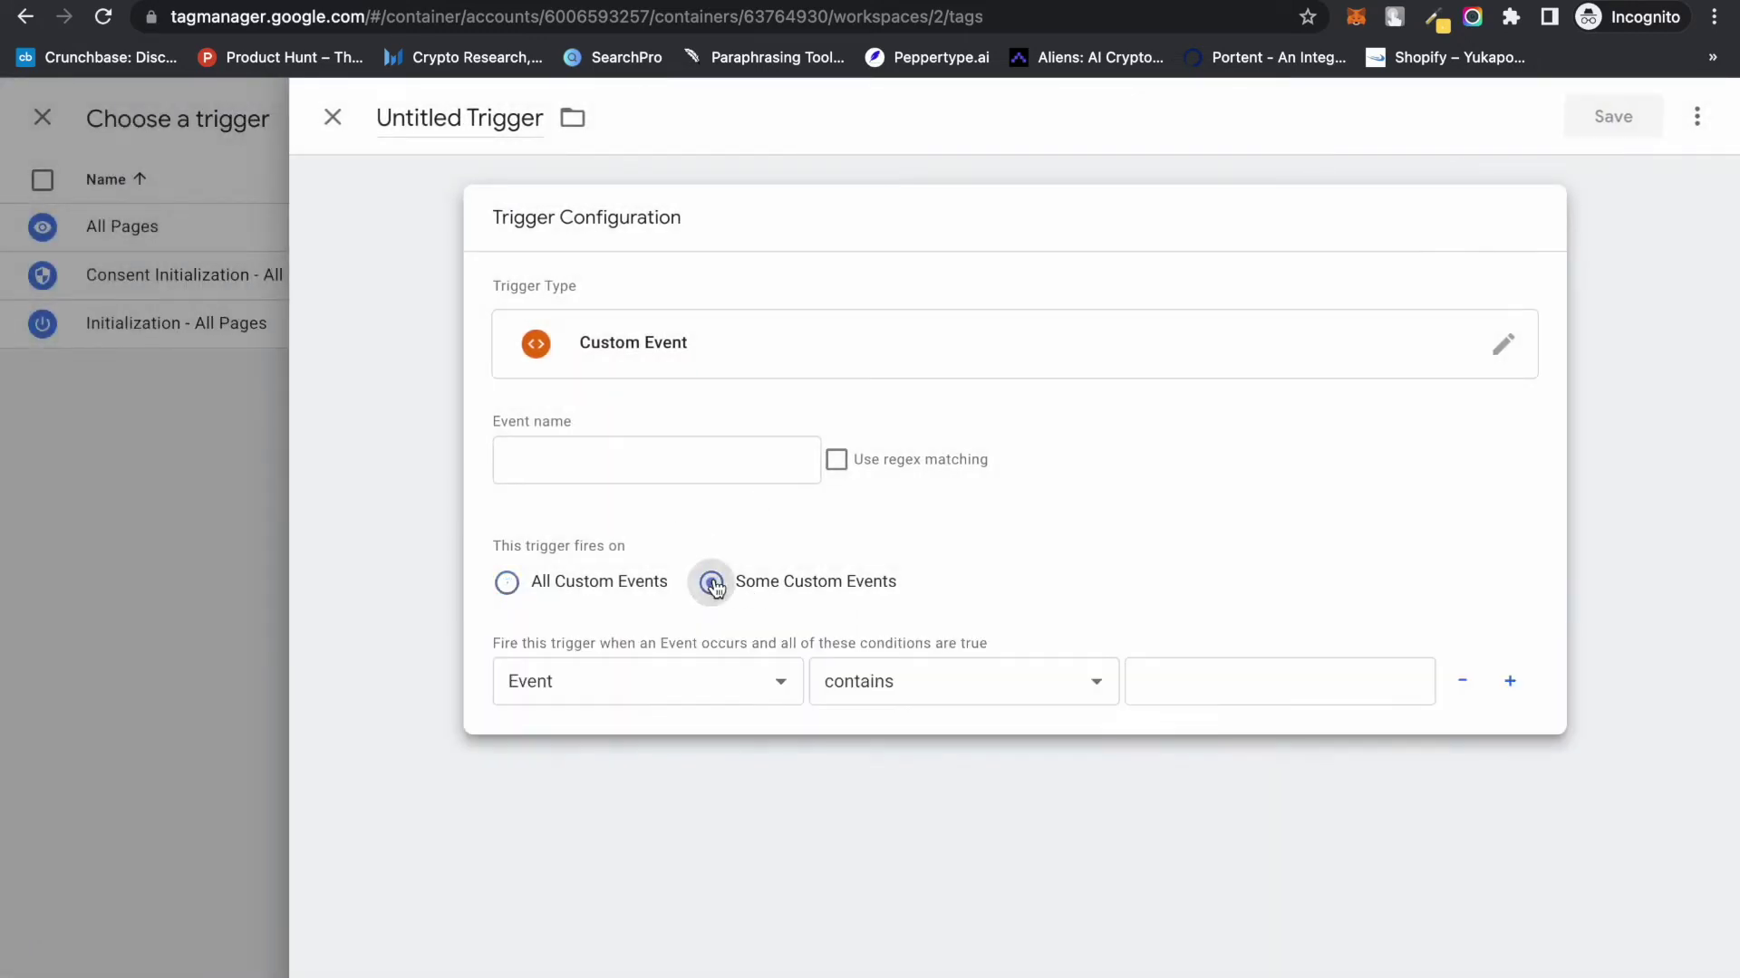
{"action": "left_click", "coordinate": [679, 670]}
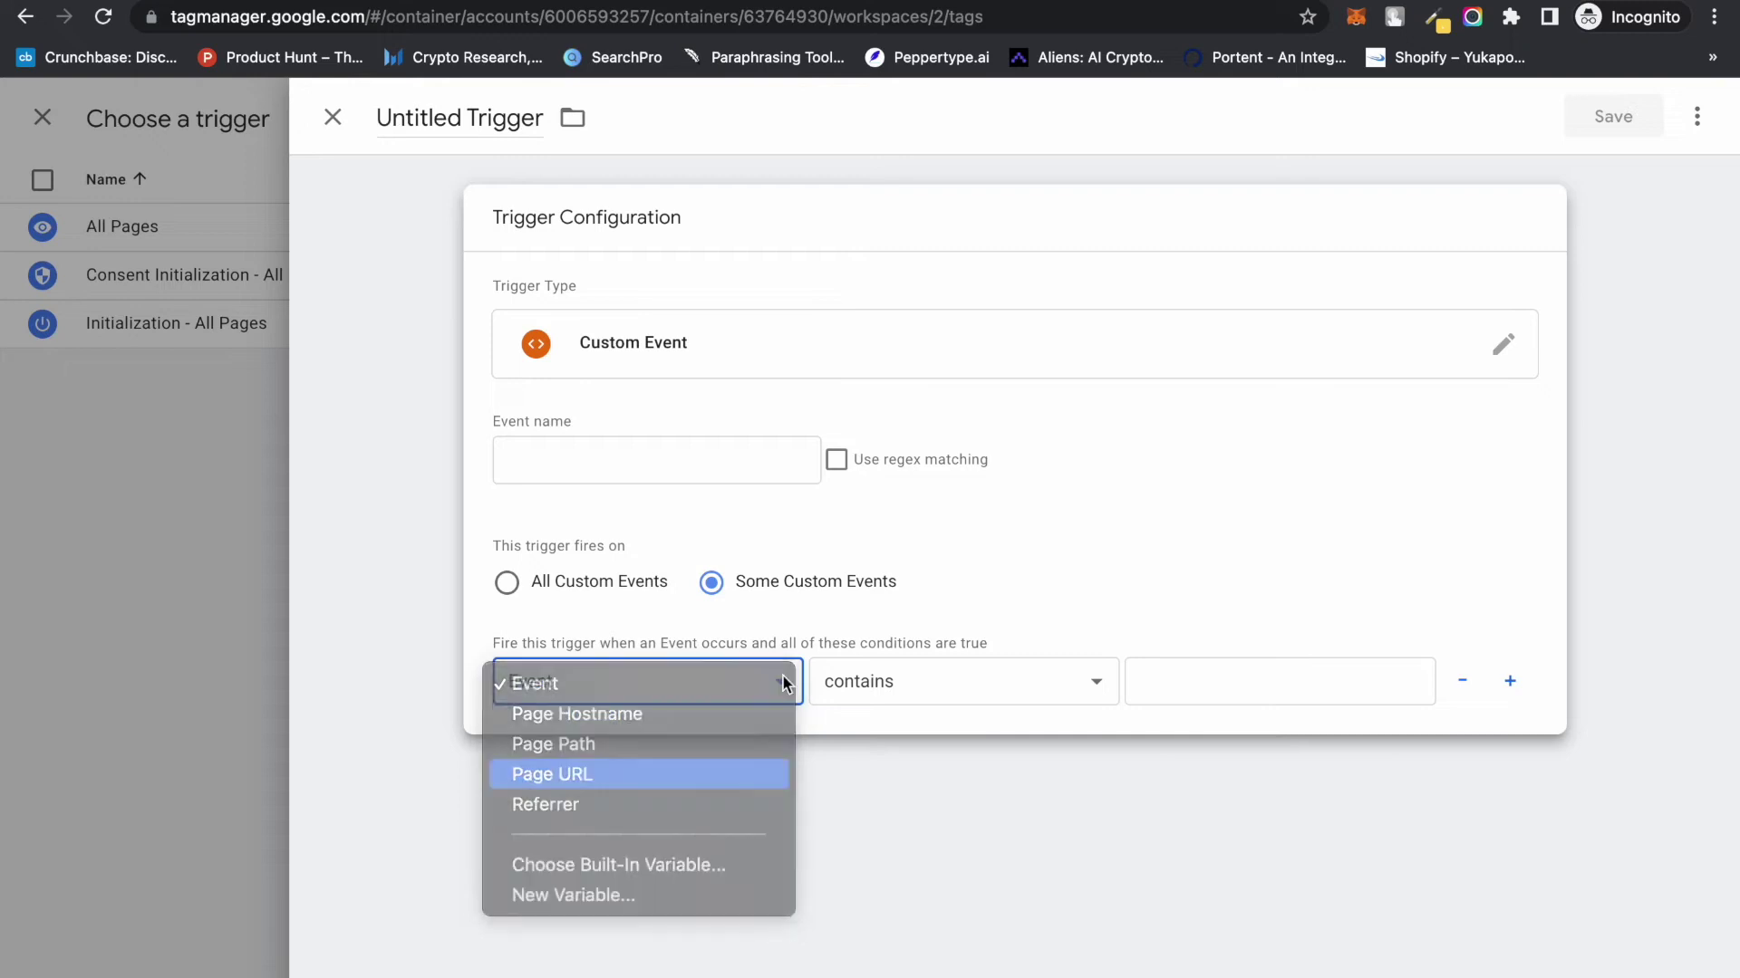
{"action": "left_click", "coordinate": [589, 775]}
{"action": "left_click", "coordinate": [878, 687]}
{"action": "left_click", "coordinate": [873, 687]}
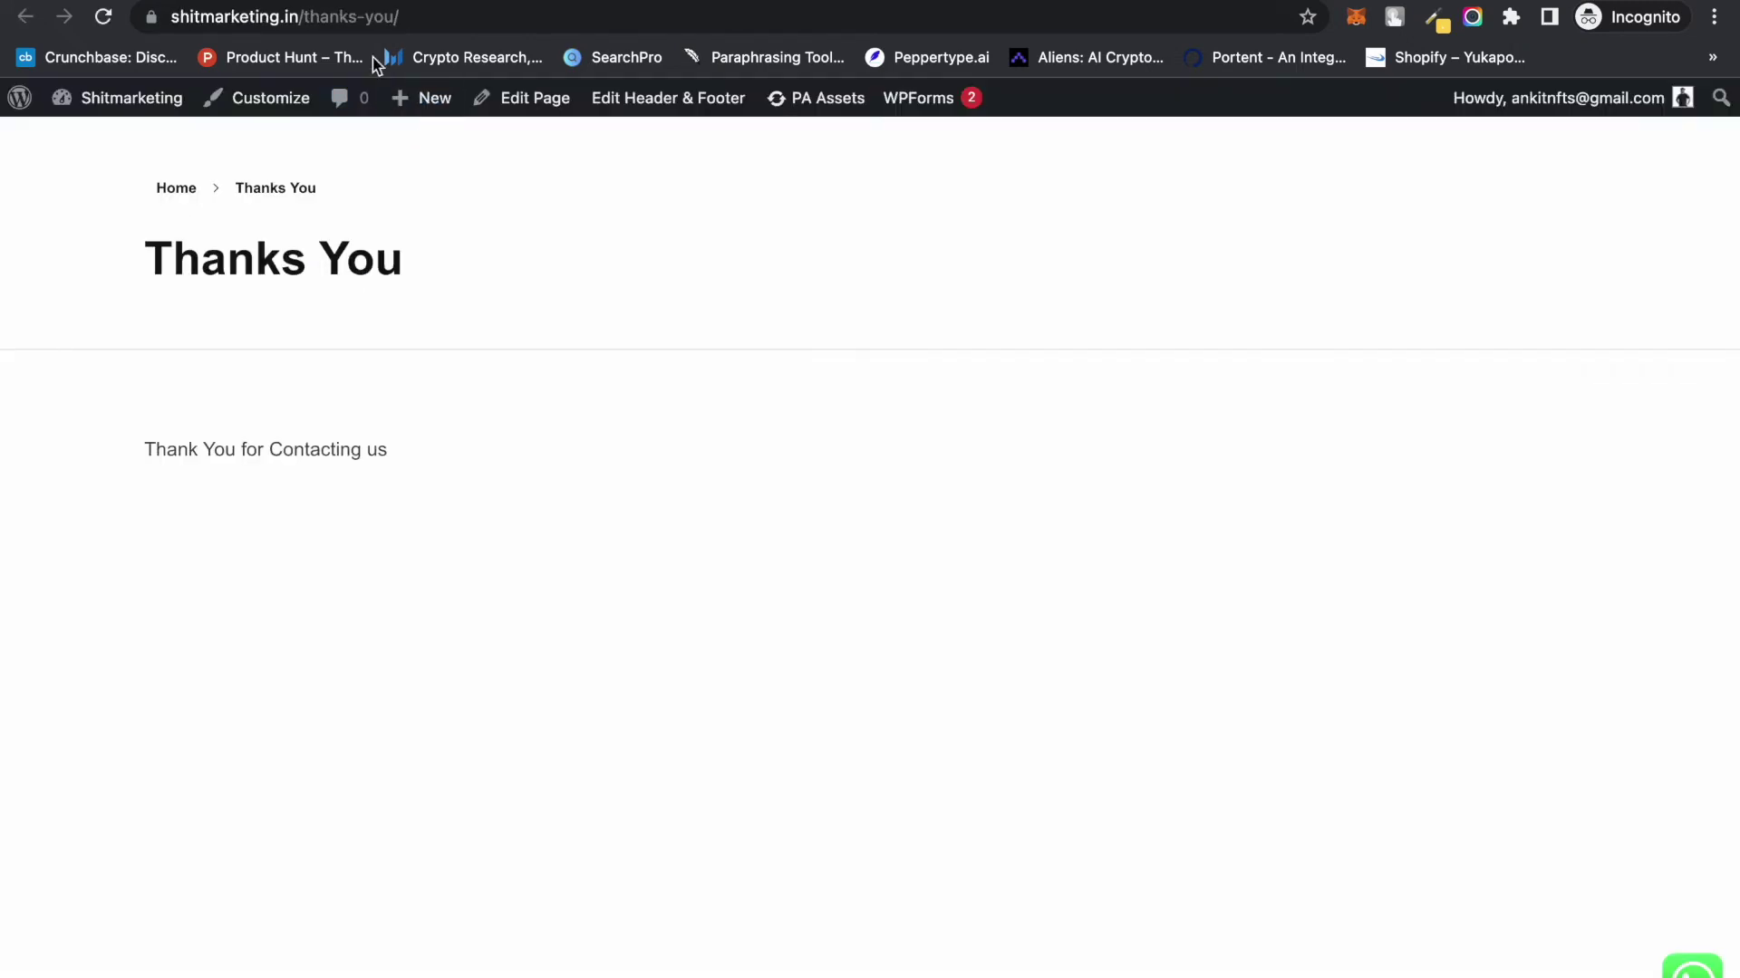
Copy the website's Thanks You page URL into the trigger's Page URL condition and set the event name to Thank You Page
{"action": "left_click", "coordinate": [356, 16]}
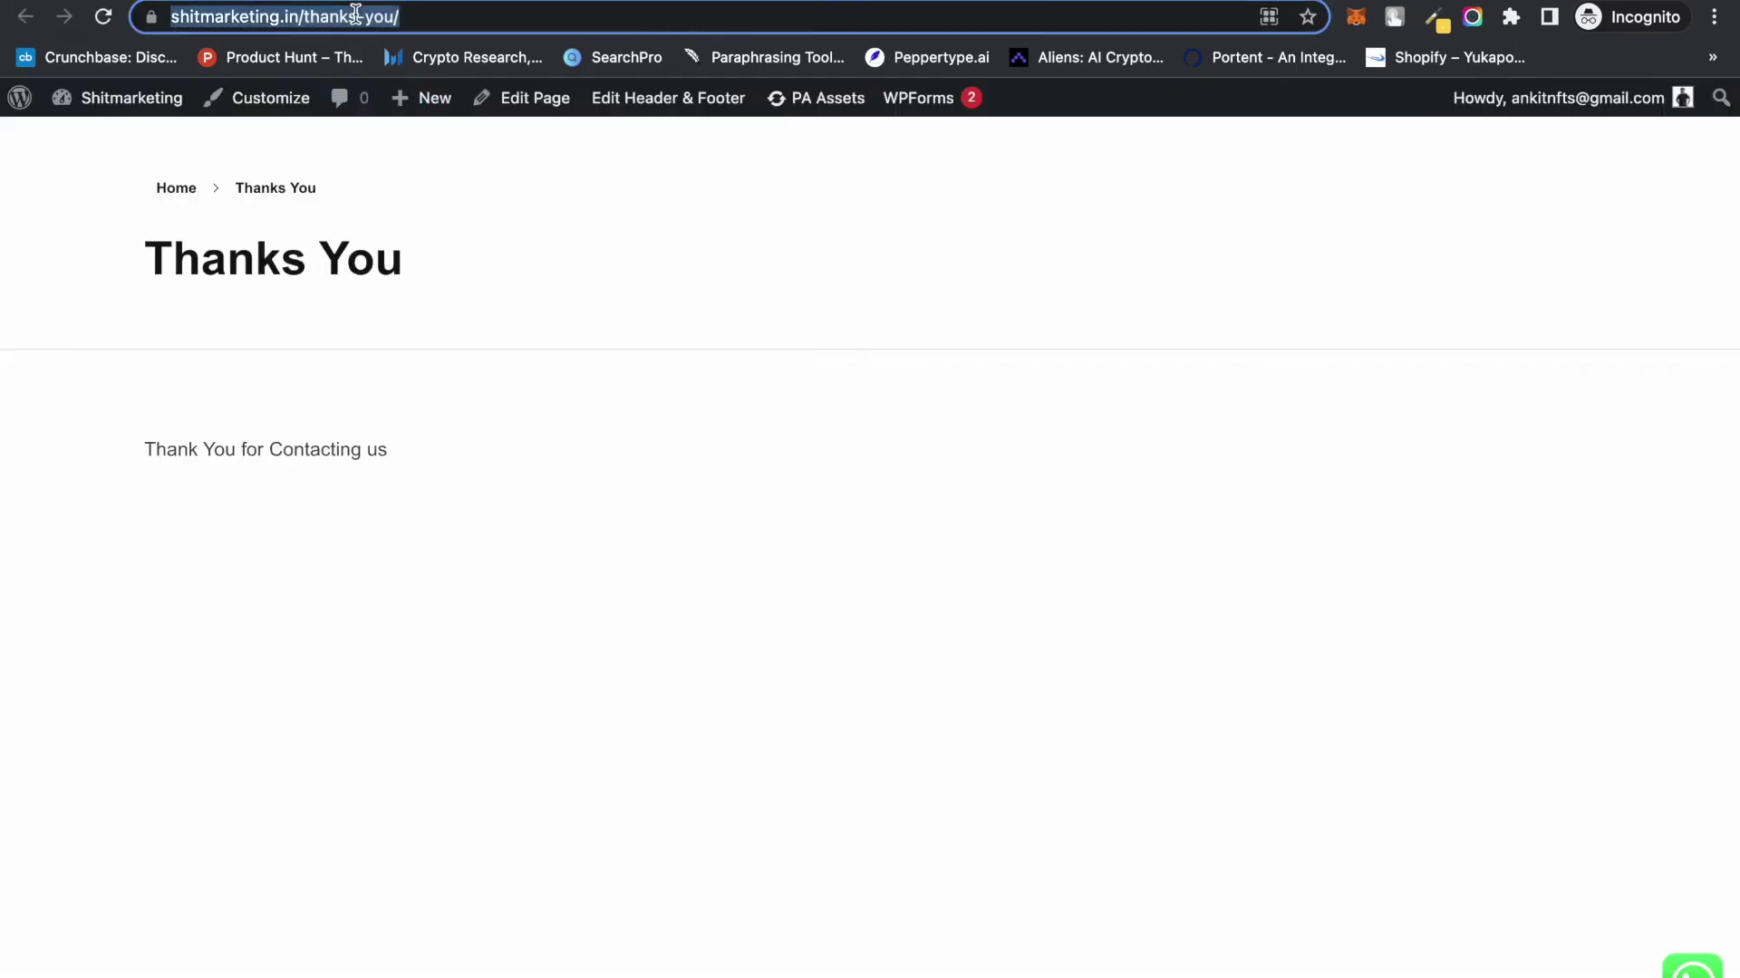
{"action": "right_click", "coordinate": [356, 17]}
{"action": "left_click", "coordinate": [416, 177]}
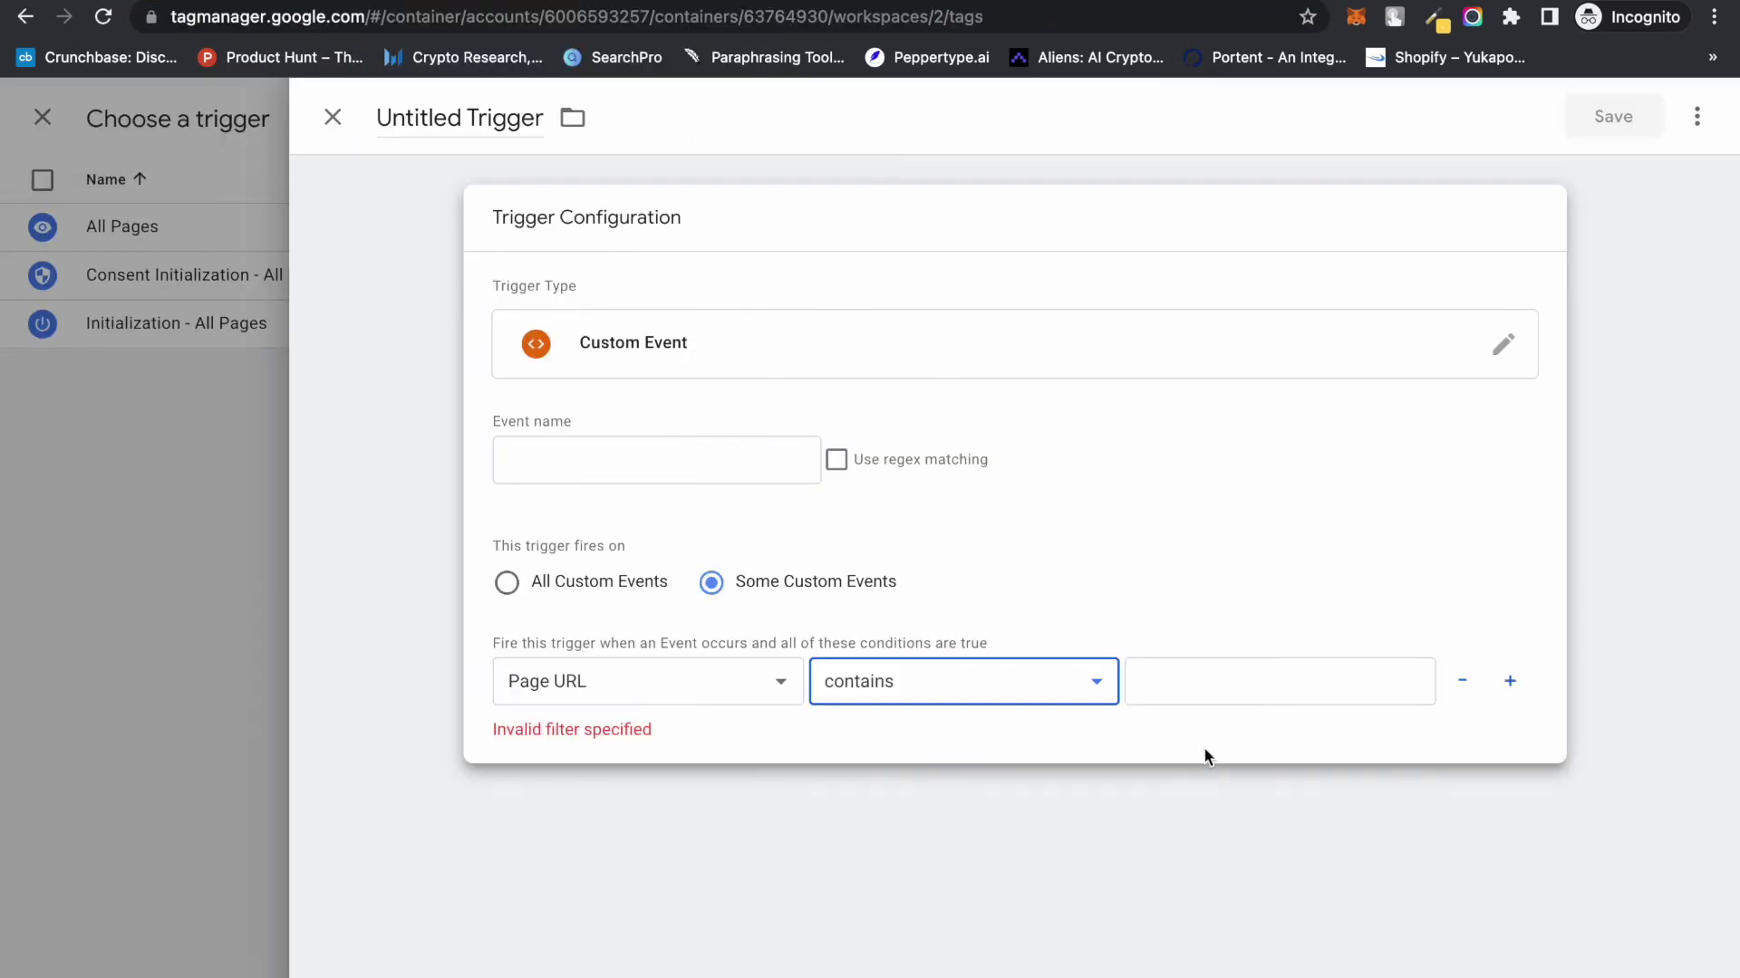
{"action": "left_click", "coordinate": [1280, 675]}
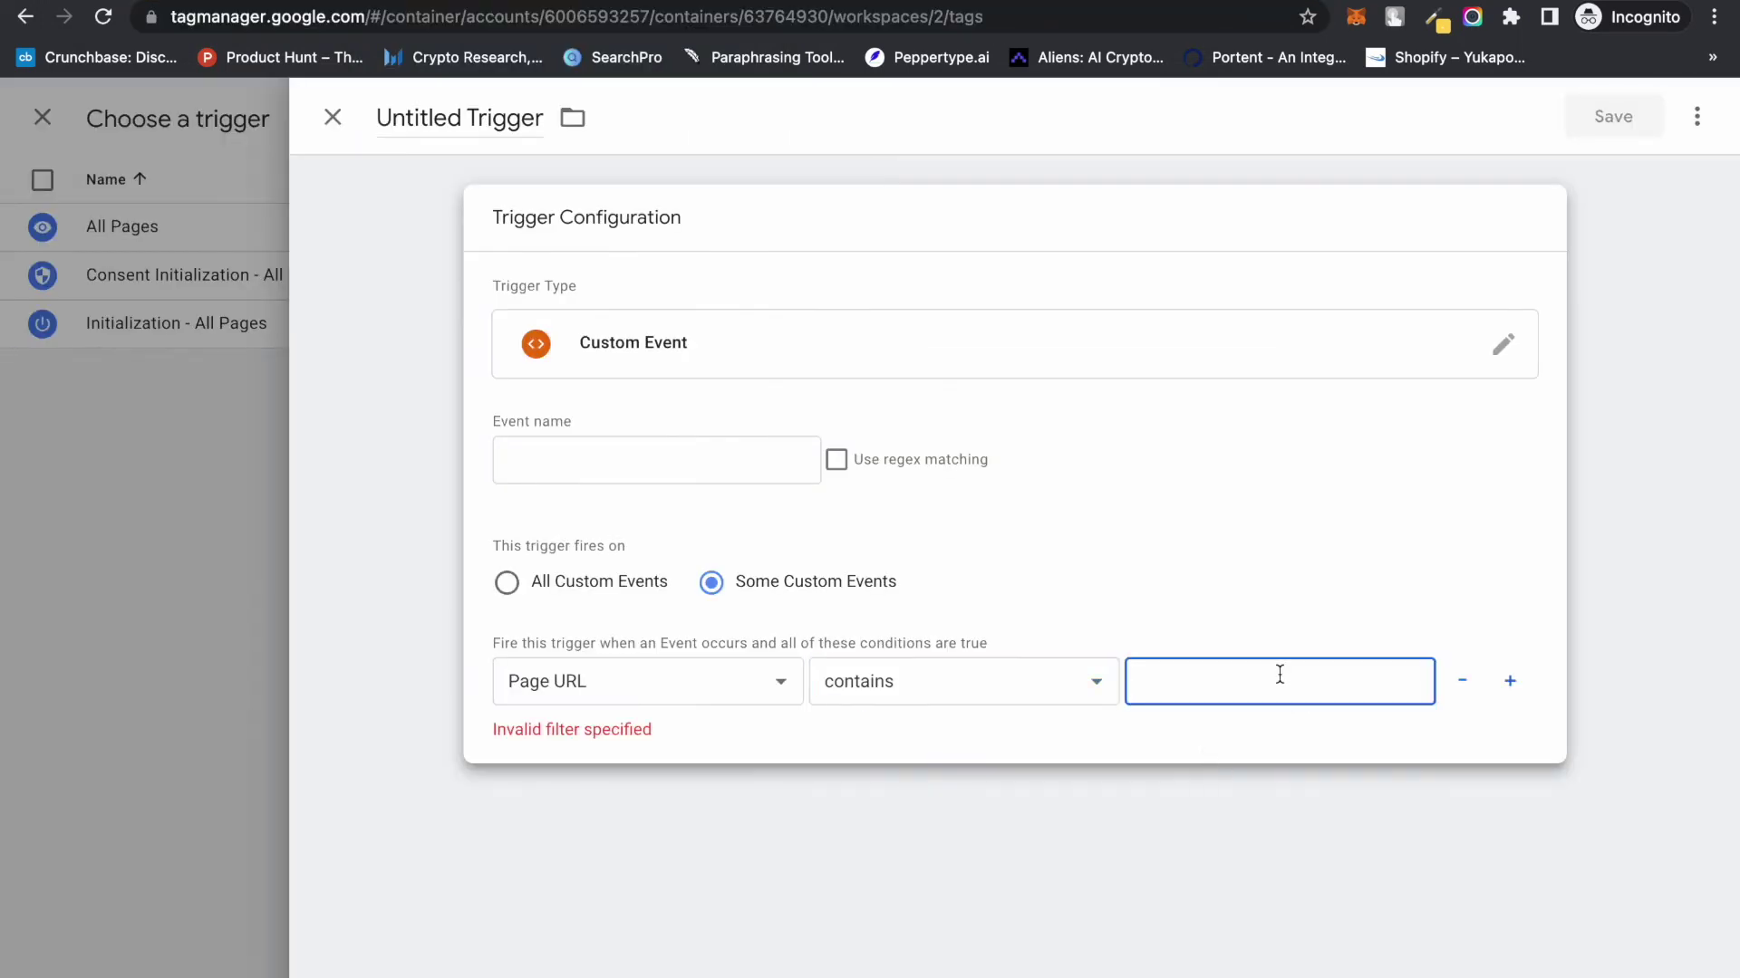
{"action": "key", "text": "ctrl+v"}
{"action": "left_click", "coordinate": [1165, 559]}
{"action": "left_click", "coordinate": [599, 446]}
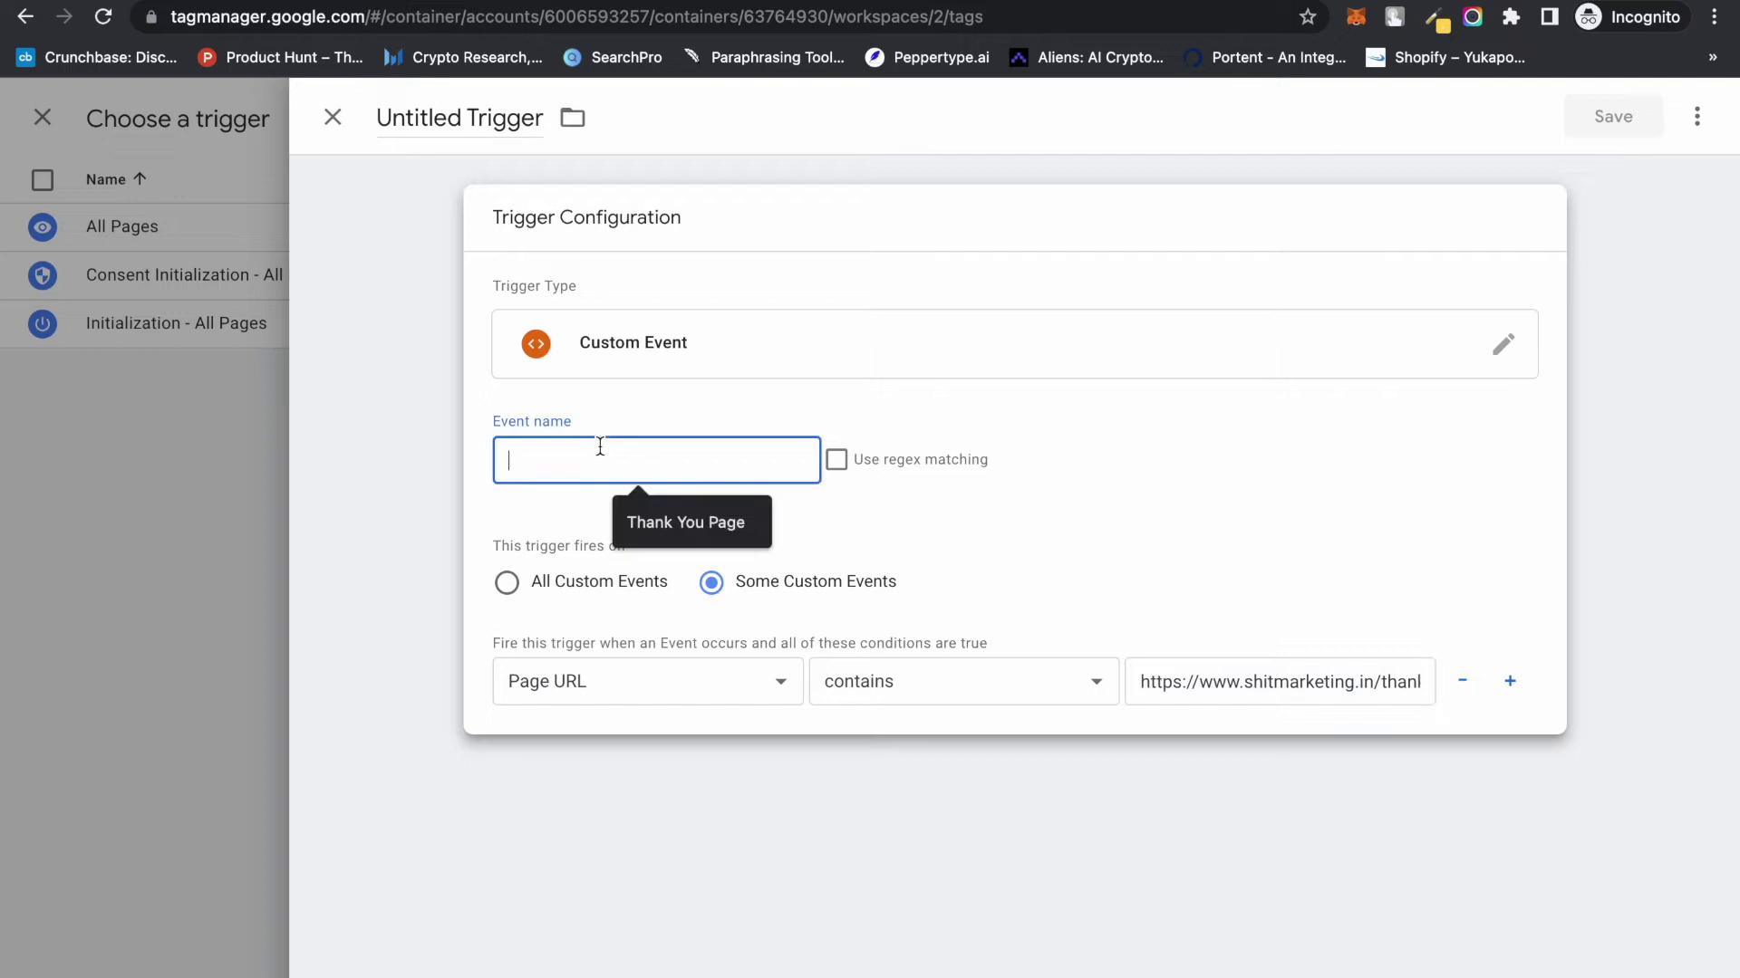
{"action": "left_click", "coordinate": [666, 522]}
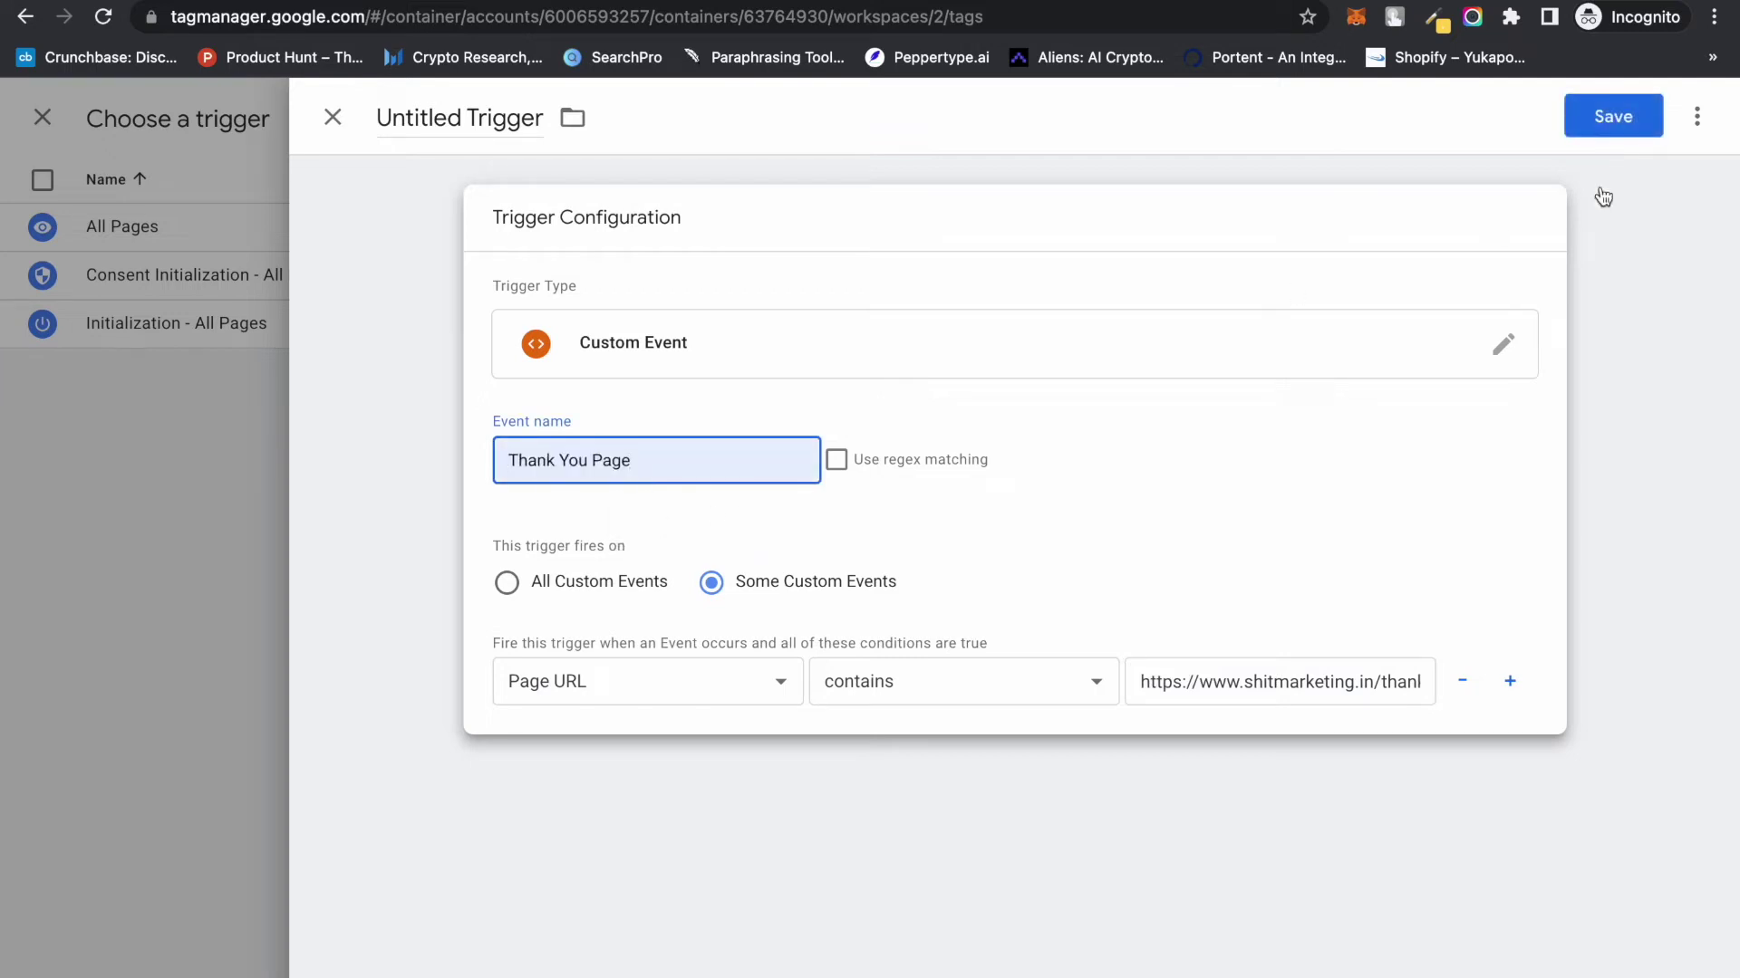
Save the trigger as Custom Event and the tag as Google Ads Conversion Tracking
{"action": "left_click", "coordinate": [1629, 120]}
{"action": "left_click", "coordinate": [1077, 474]}
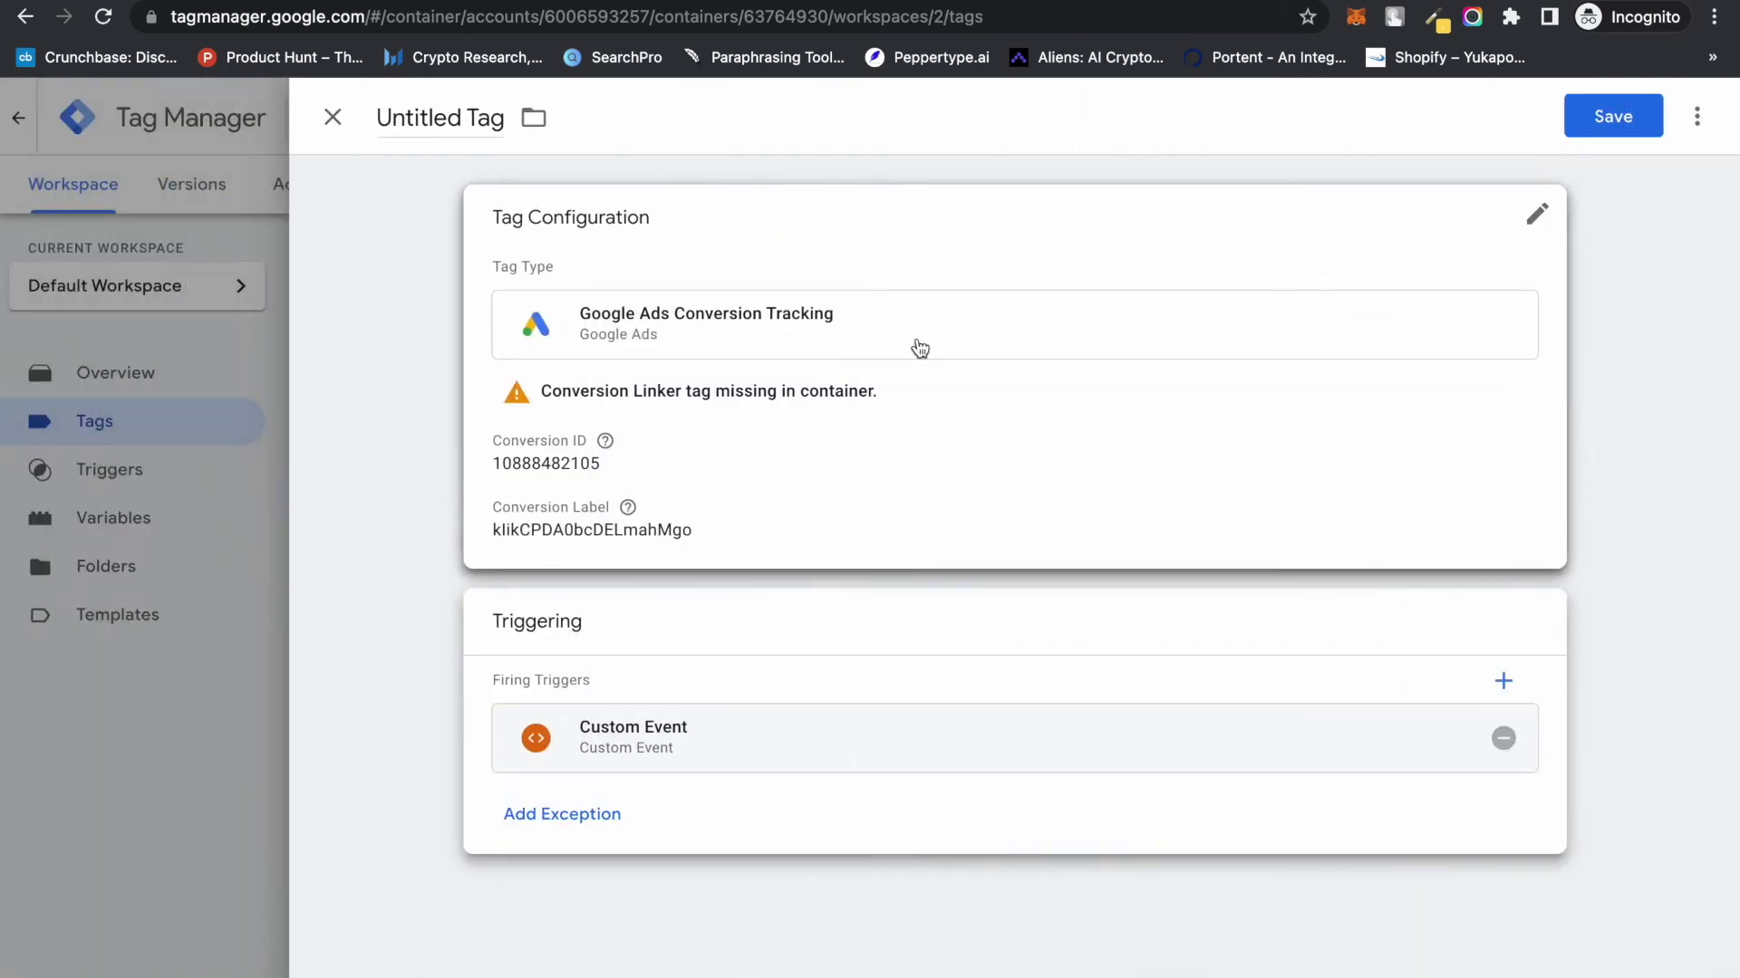
{"action": "left_click", "coordinate": [1611, 115]}
{"action": "left_click", "coordinate": [1092, 478]}
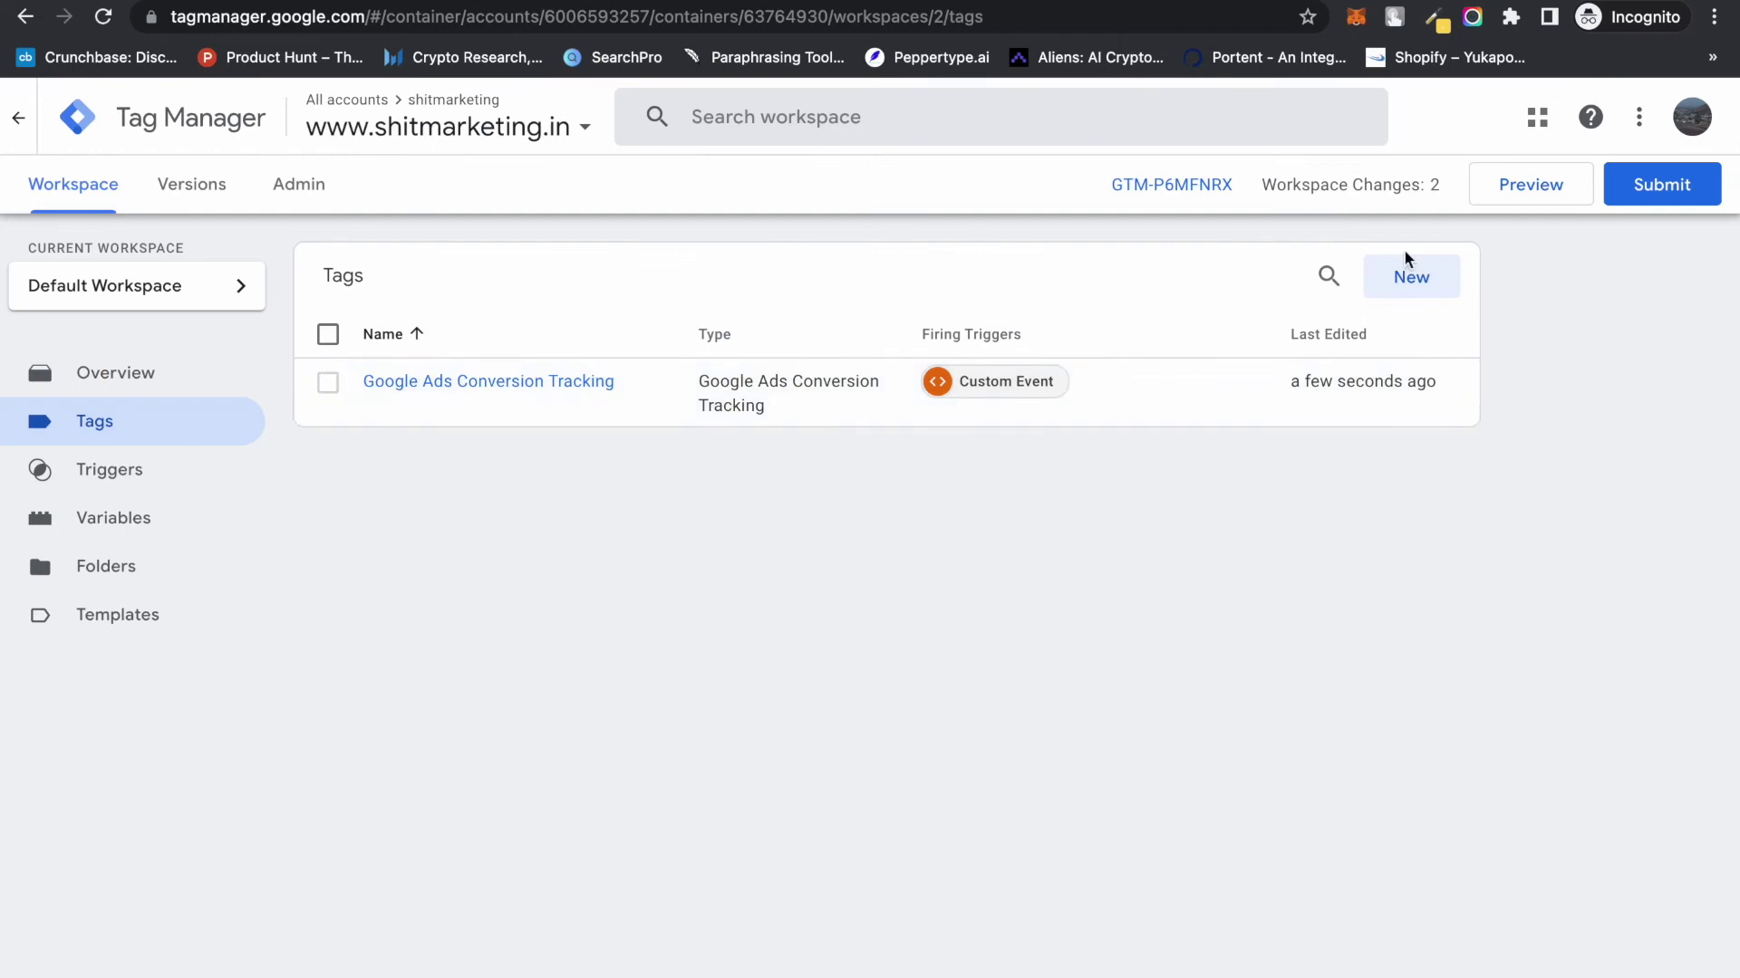
Create a Conversion Linker tag fired by the Custom Event trigger and save it as Conversion Linker
{"action": "left_click", "coordinate": [1408, 274]}
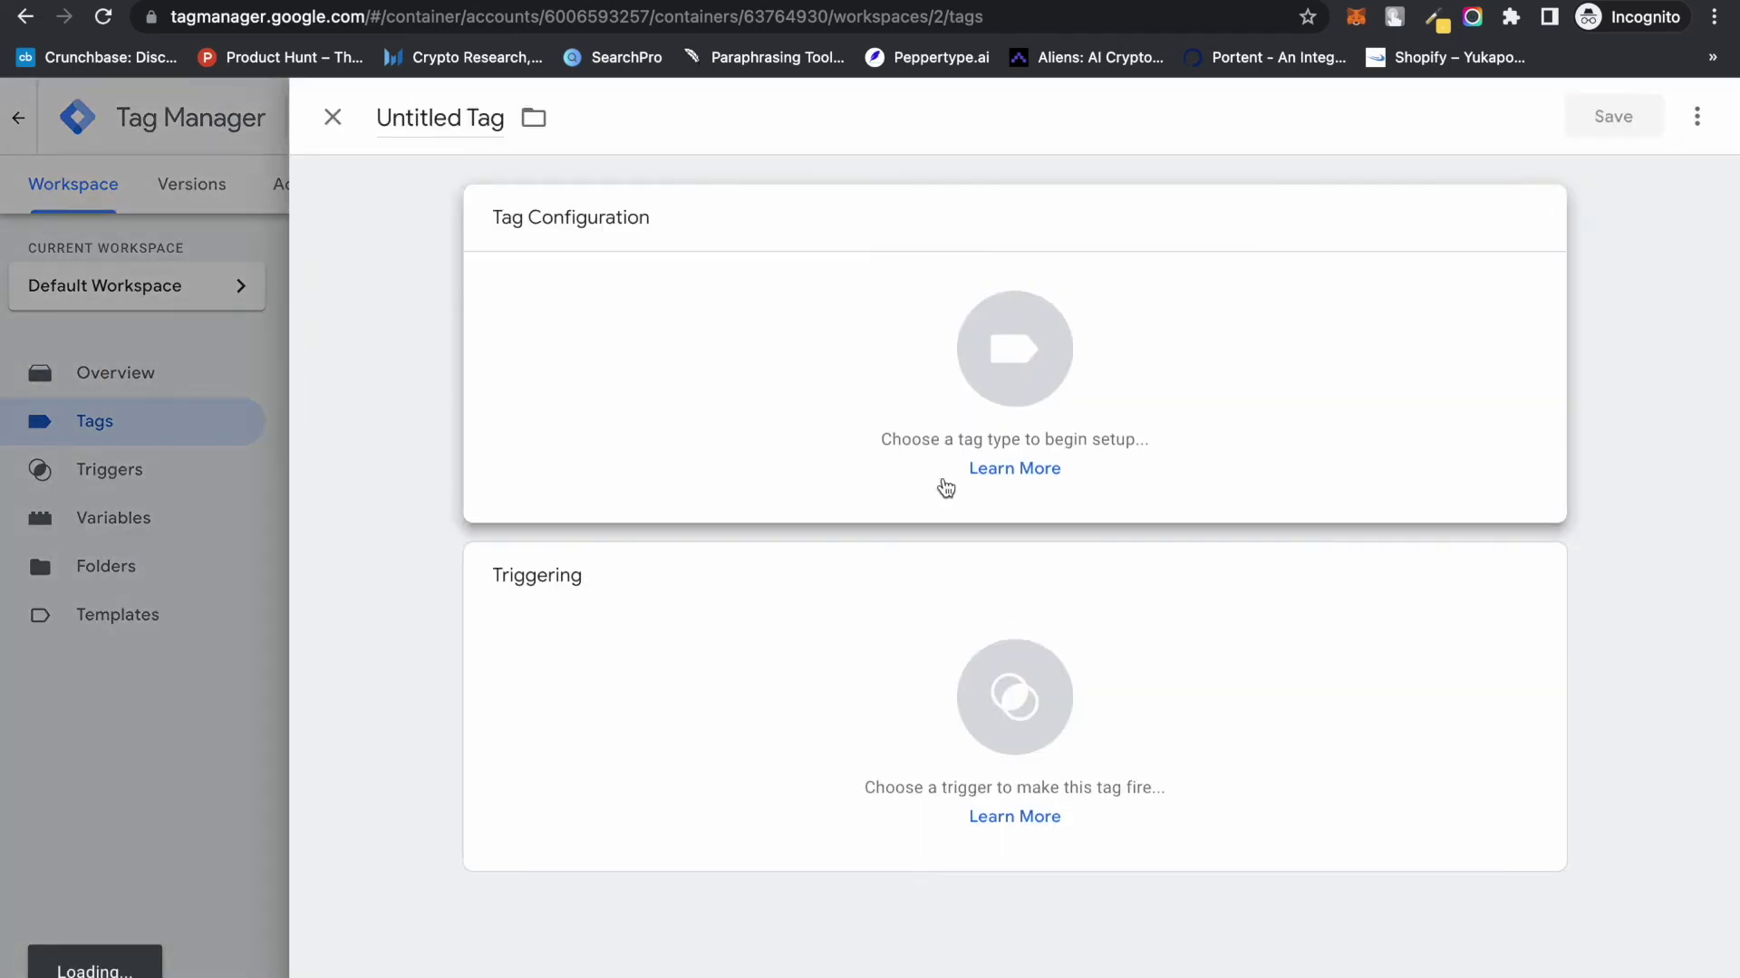
{"action": "left_click", "coordinate": [943, 488]}
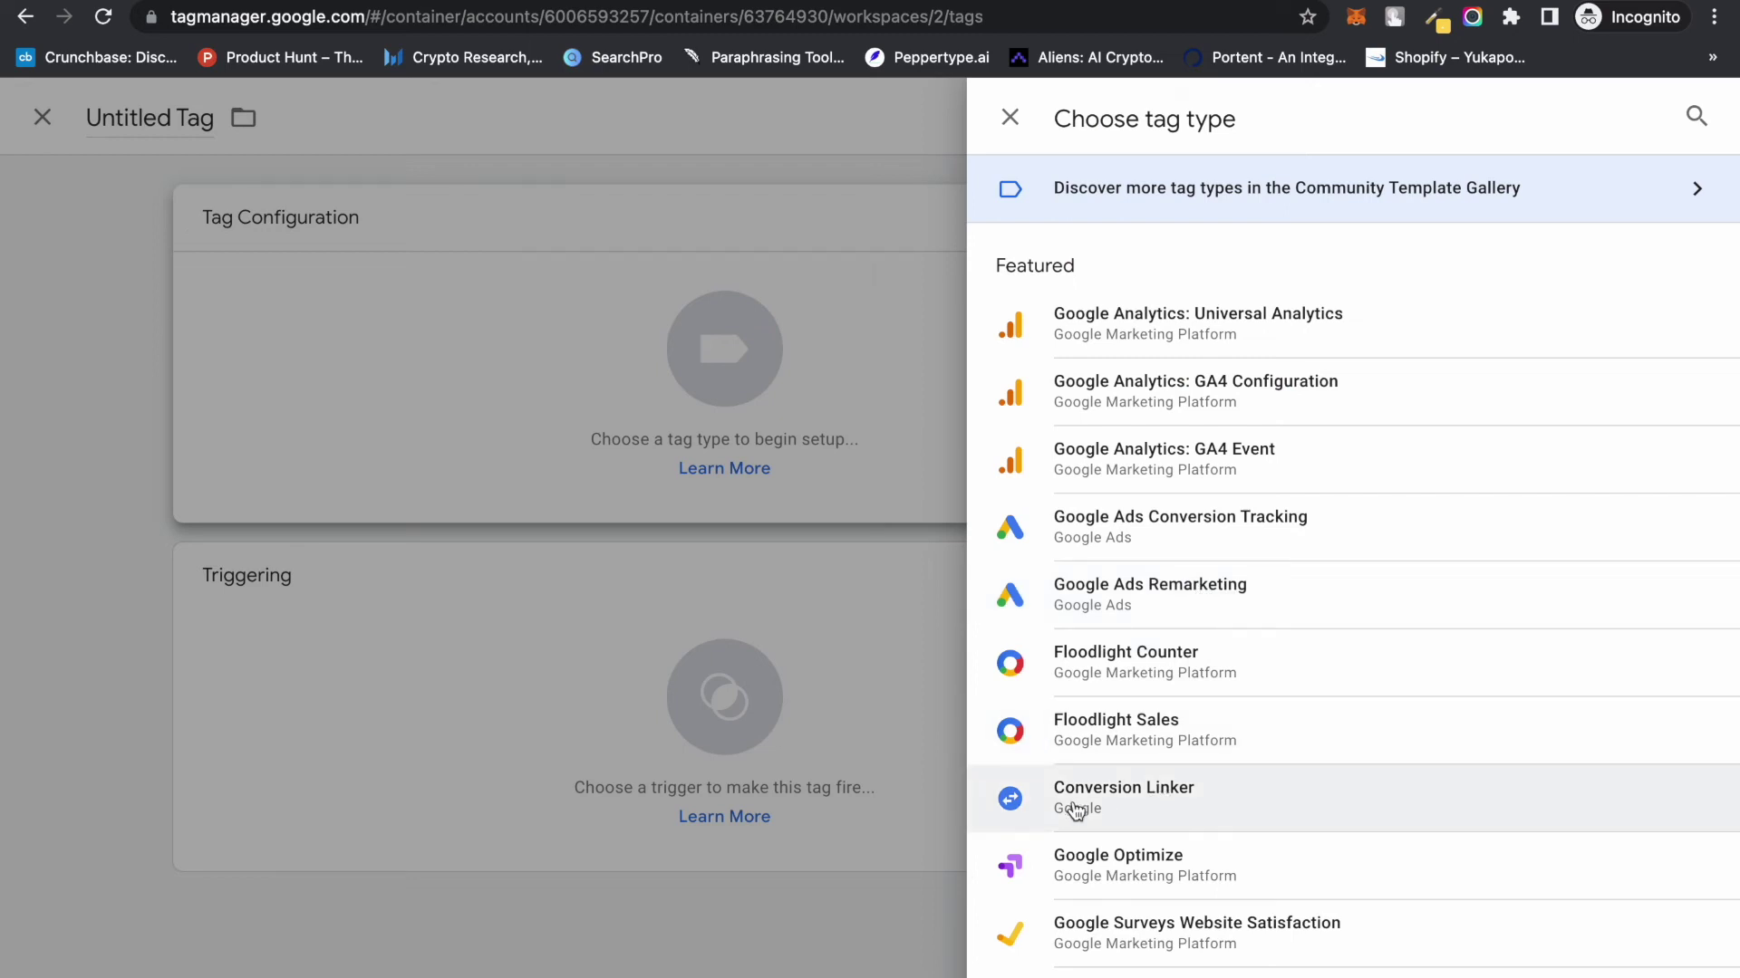
{"action": "left_click", "coordinate": [1190, 818]}
{"action": "scroll", "coordinate": [963, 780], "scroll_direction": "down", "scroll_amount": 1}
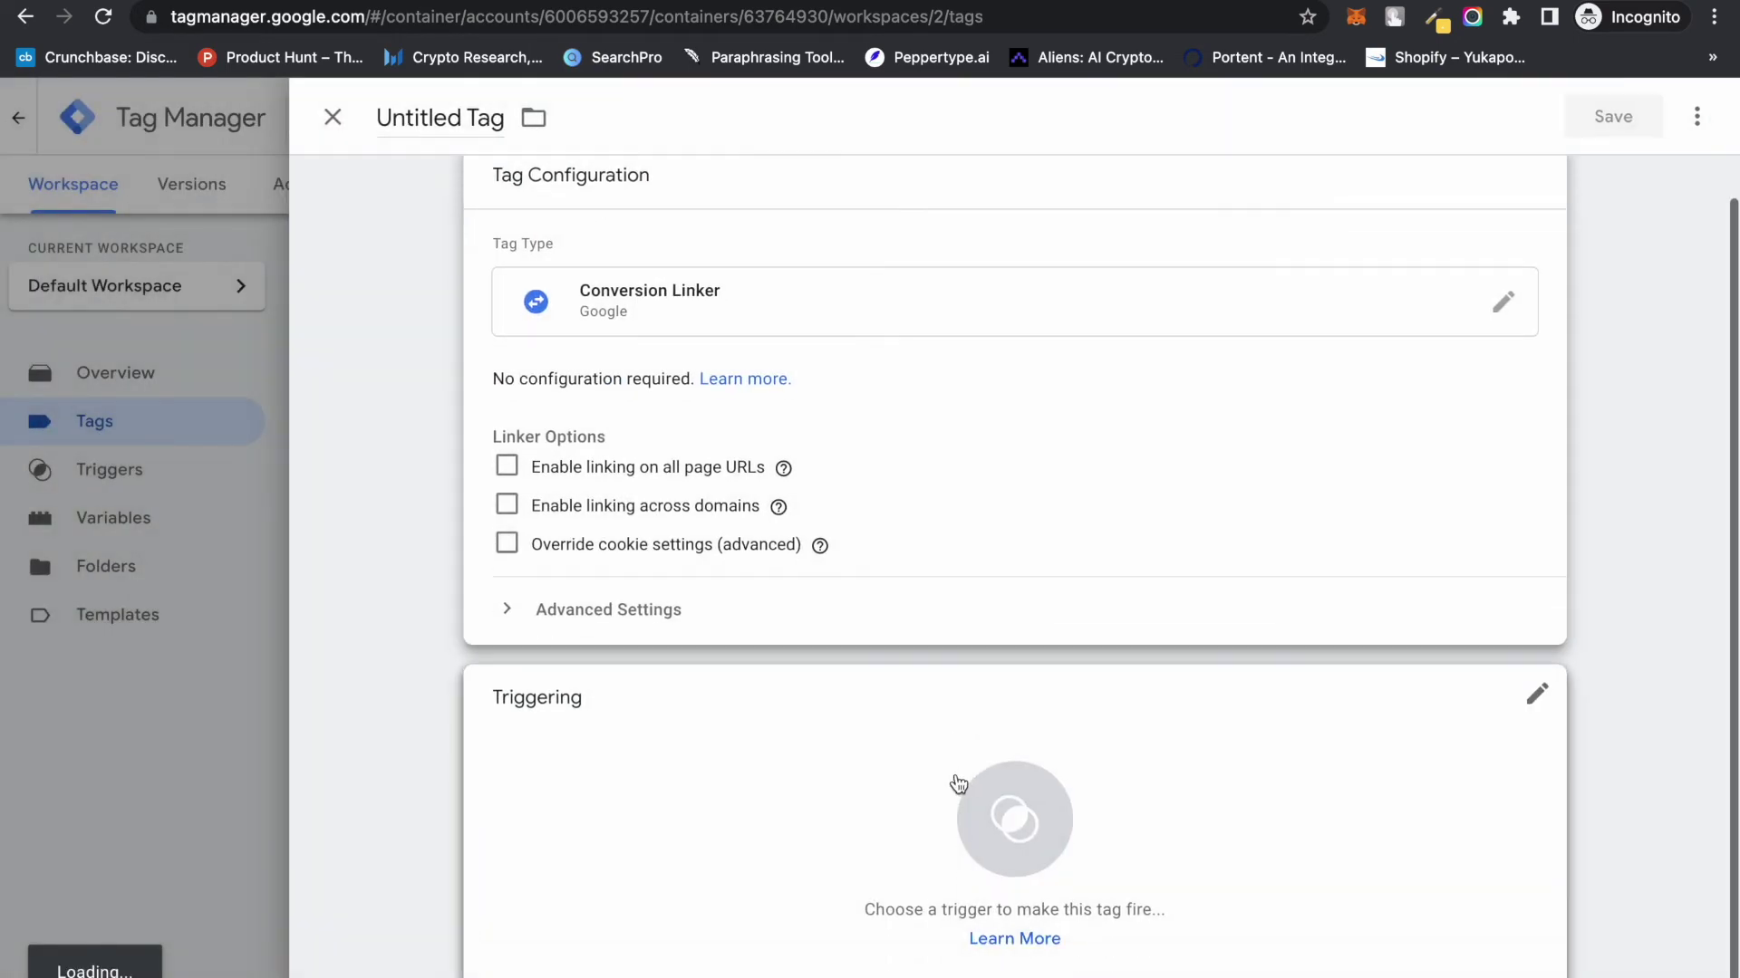
{"action": "left_click", "coordinate": [980, 831]}
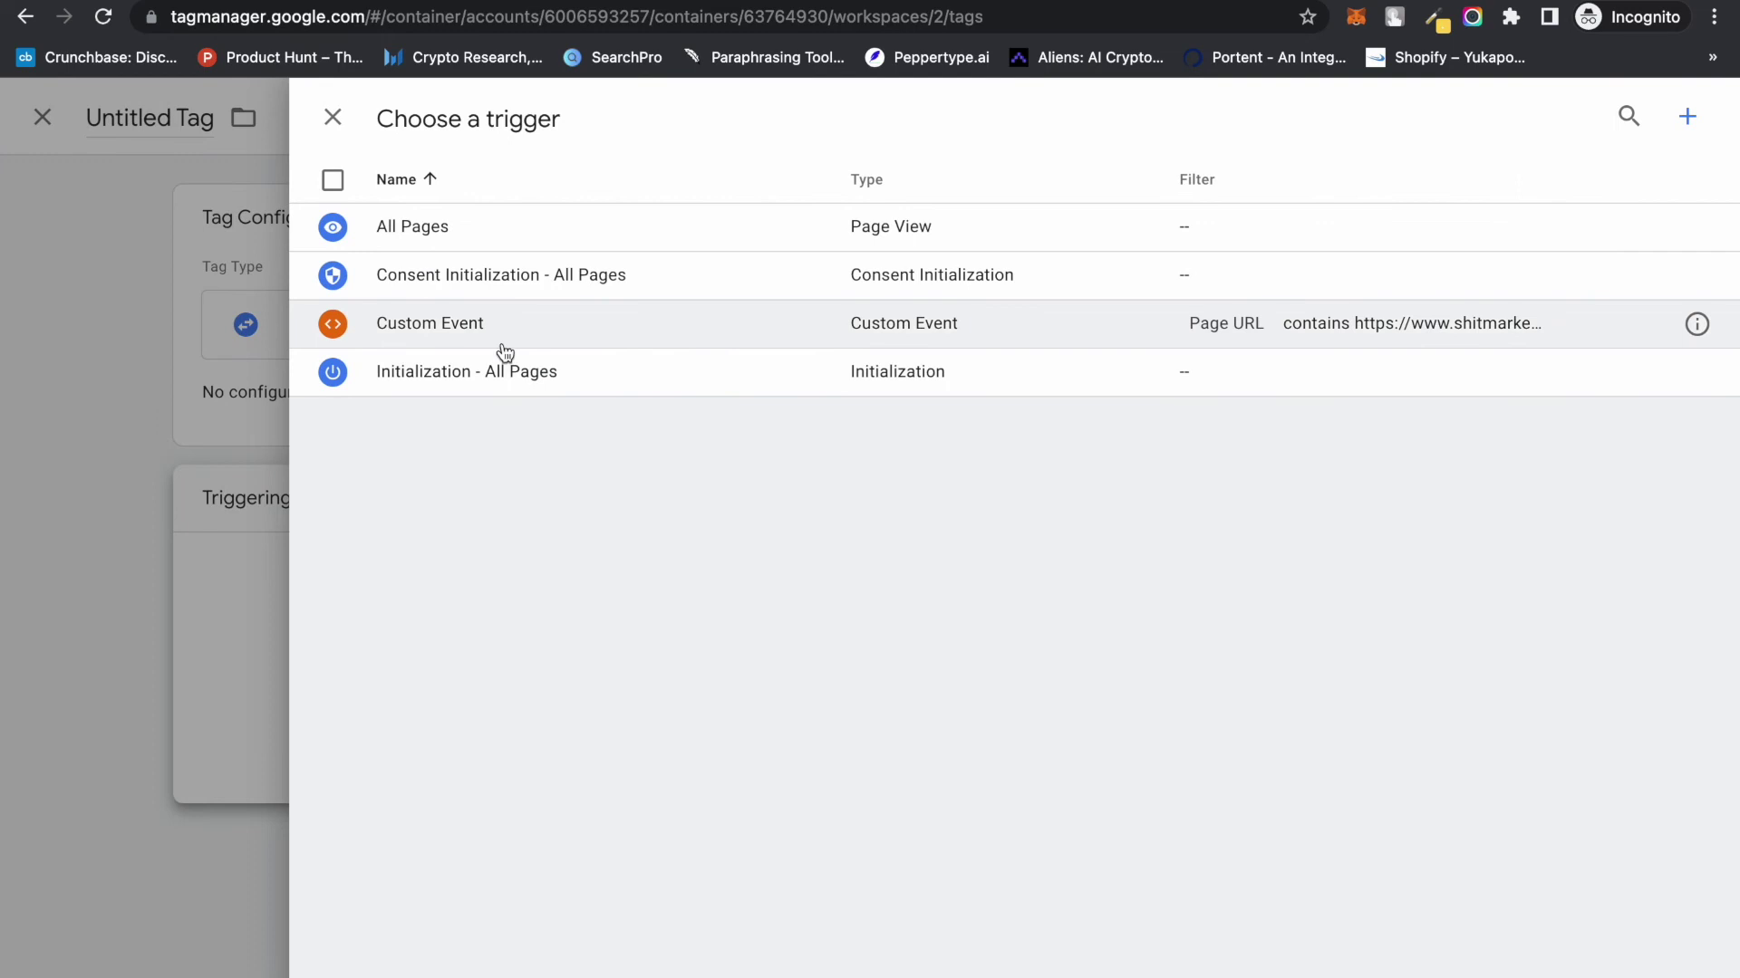
{"action": "left_click", "coordinate": [547, 337]}
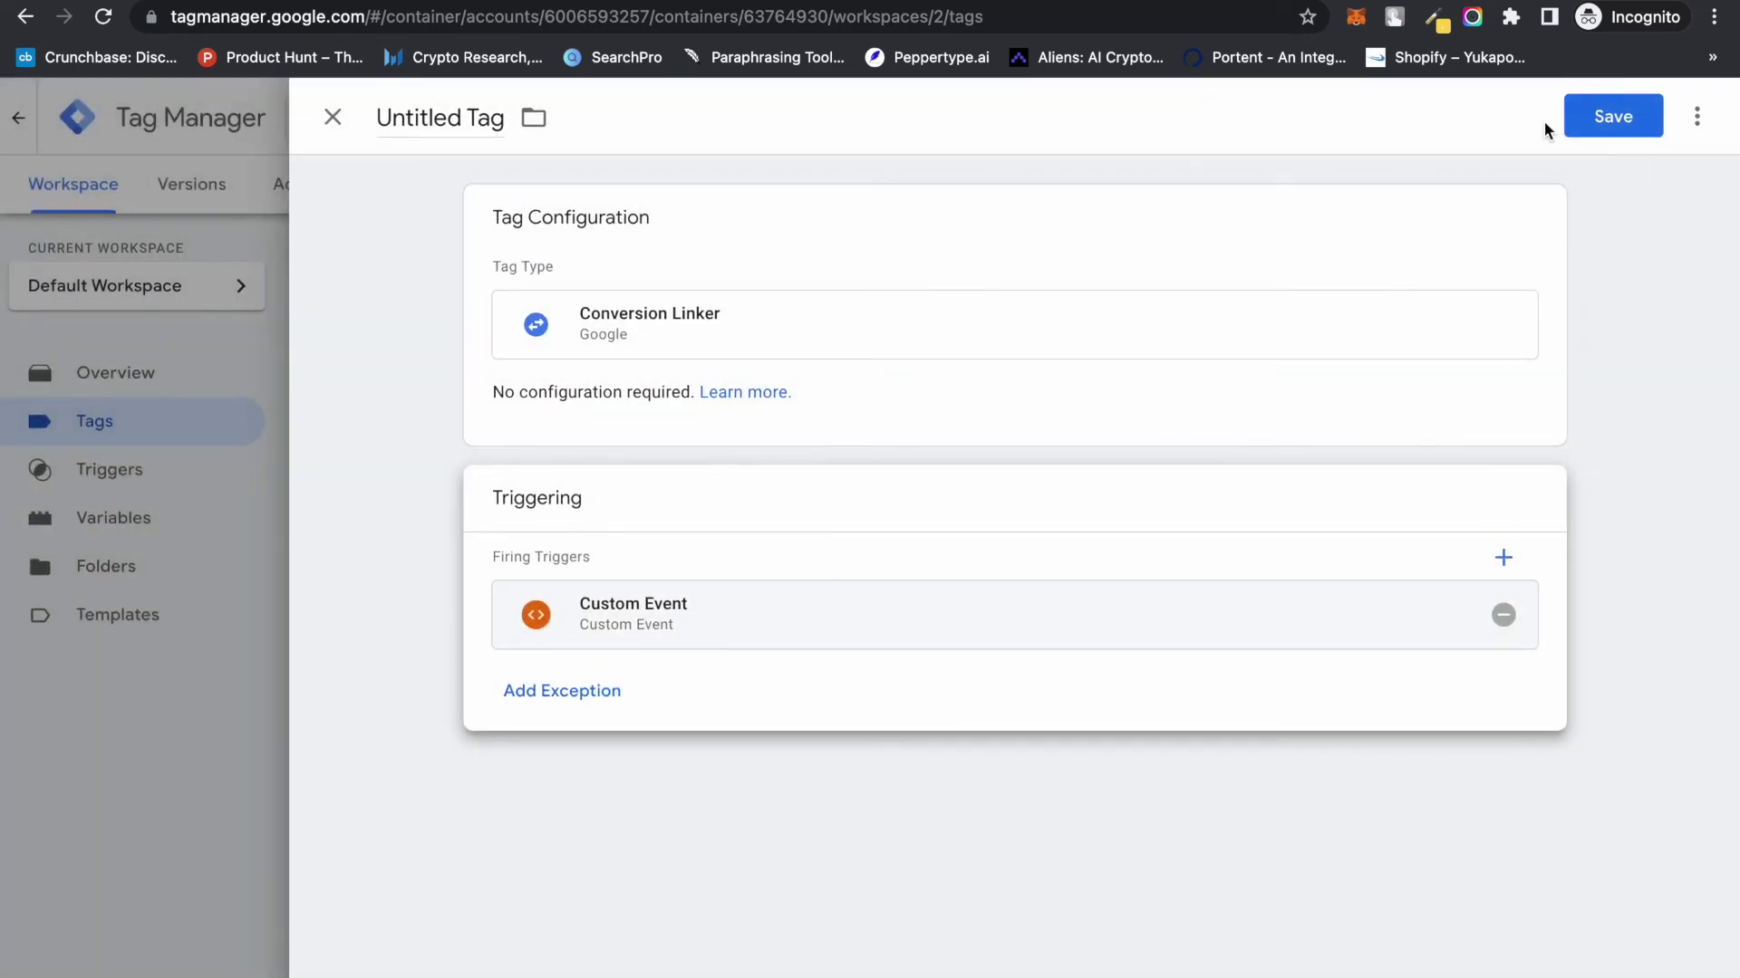
{"action": "left_click", "coordinate": [1641, 116]}
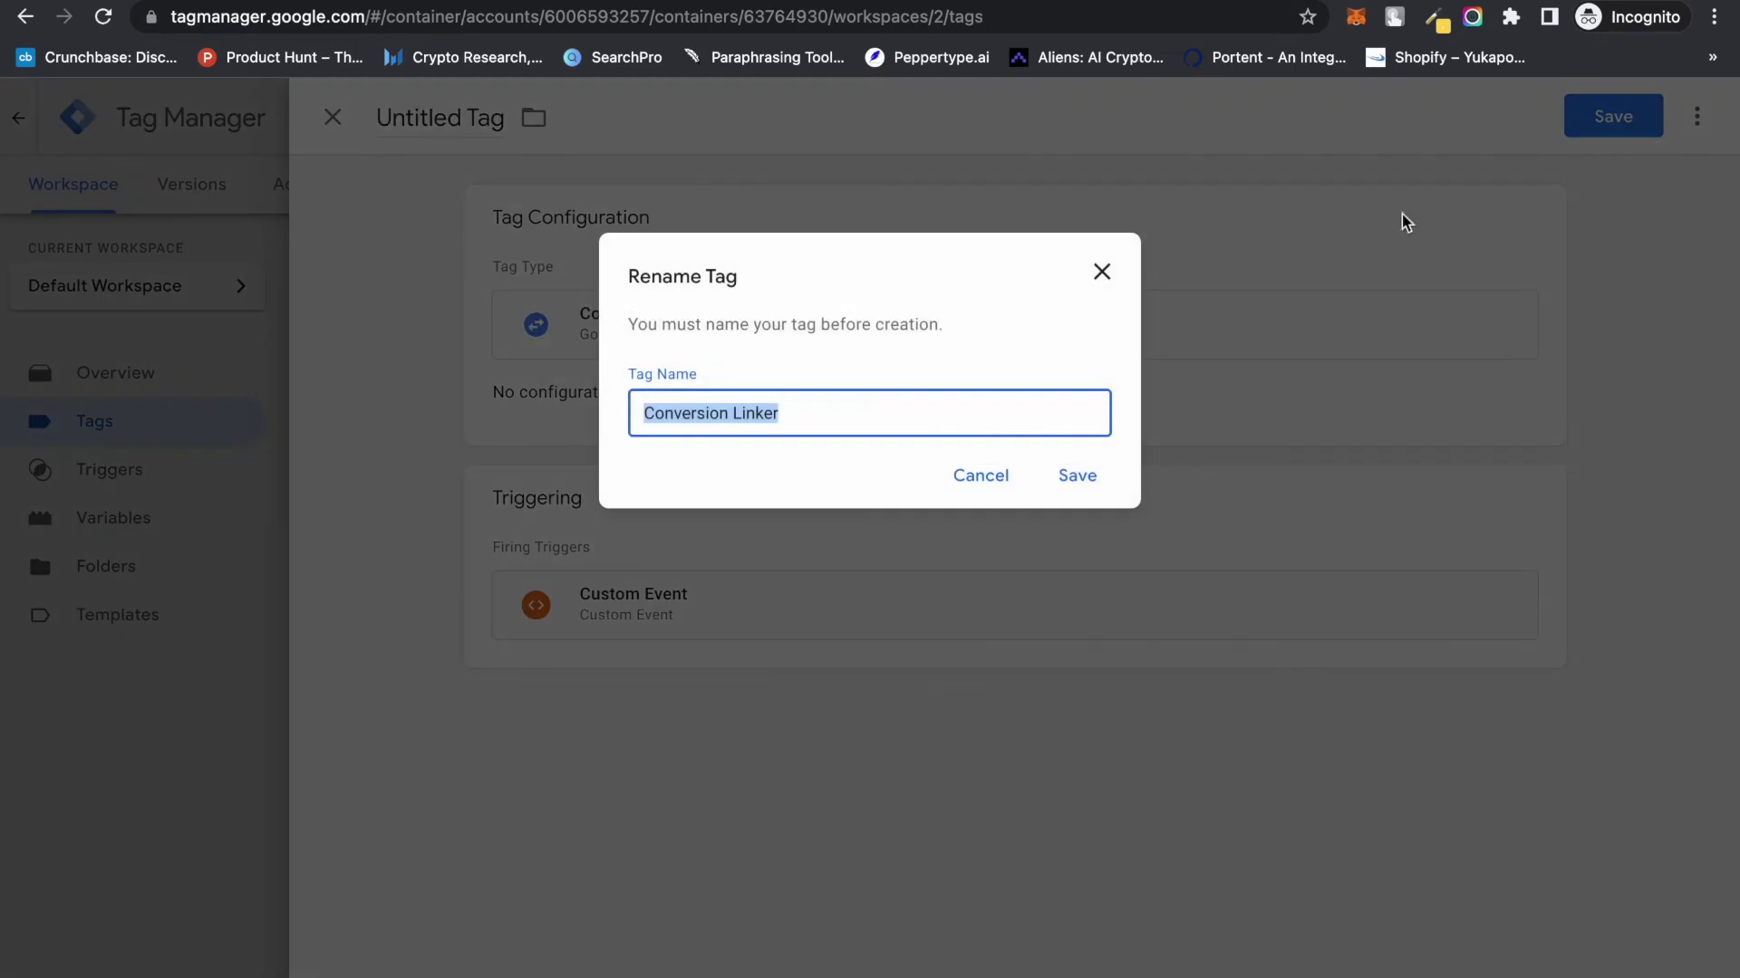
{"action": "left_click", "coordinate": [1080, 469]}
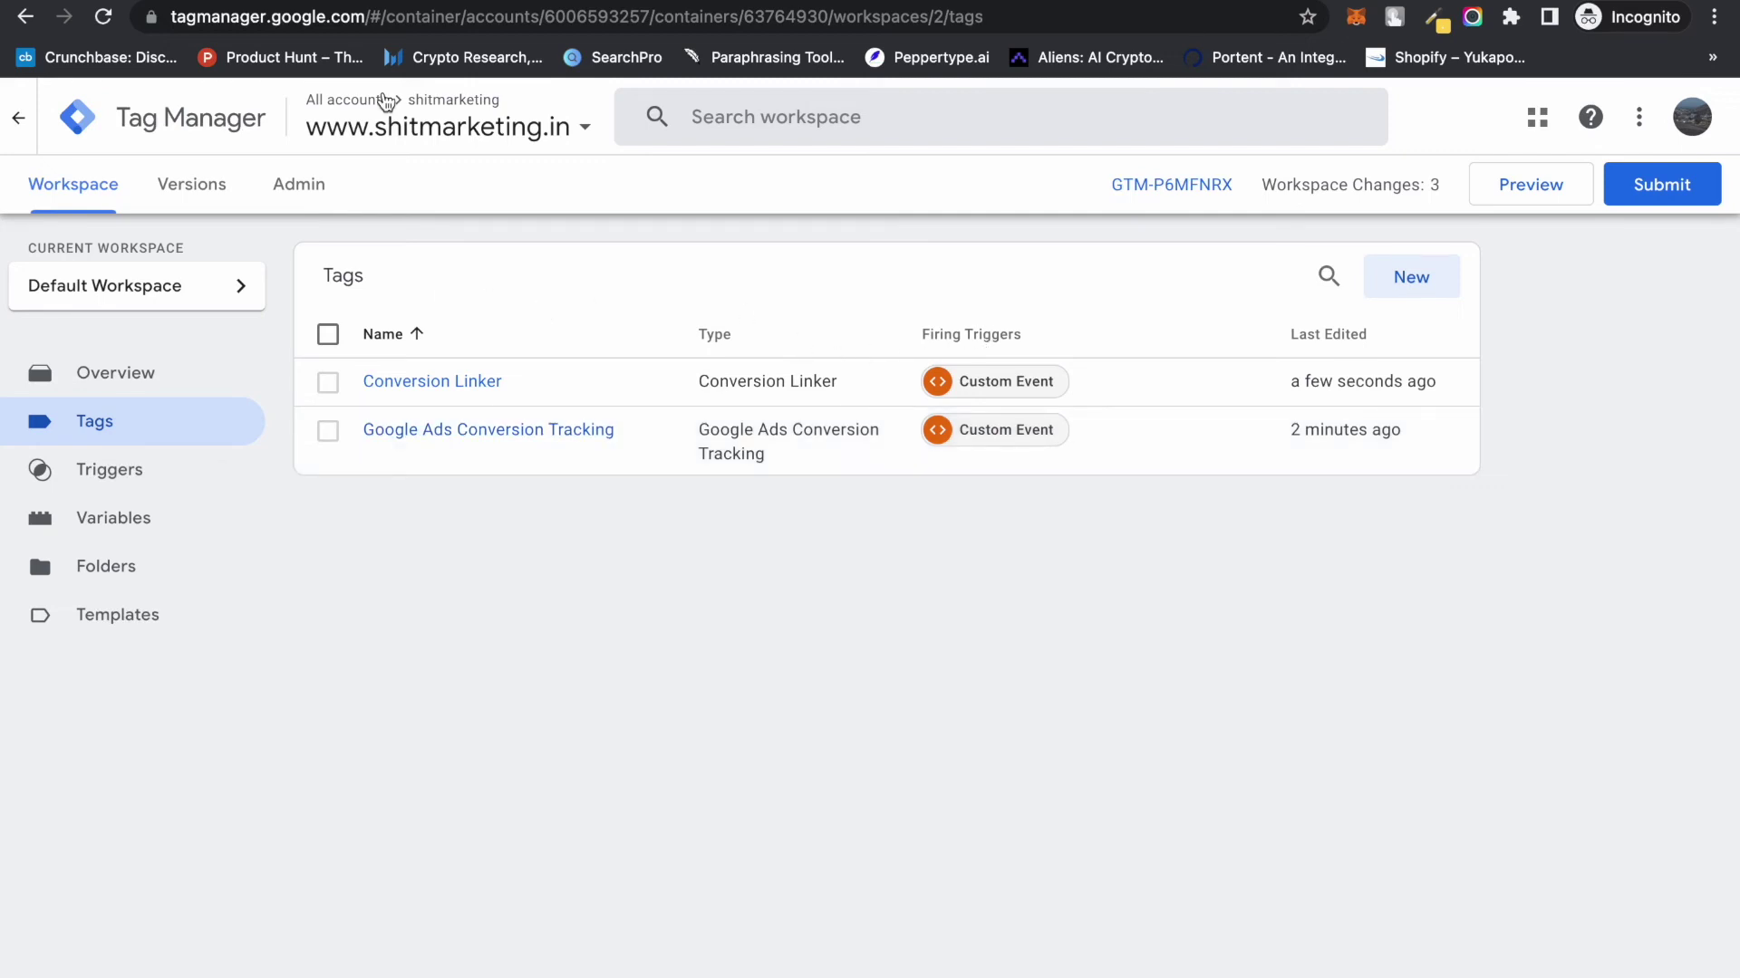
Switch to Google Ads and proceed past the tag setup stage of the new conversion action
{"action": "left_click", "coordinate": [199, 1]}
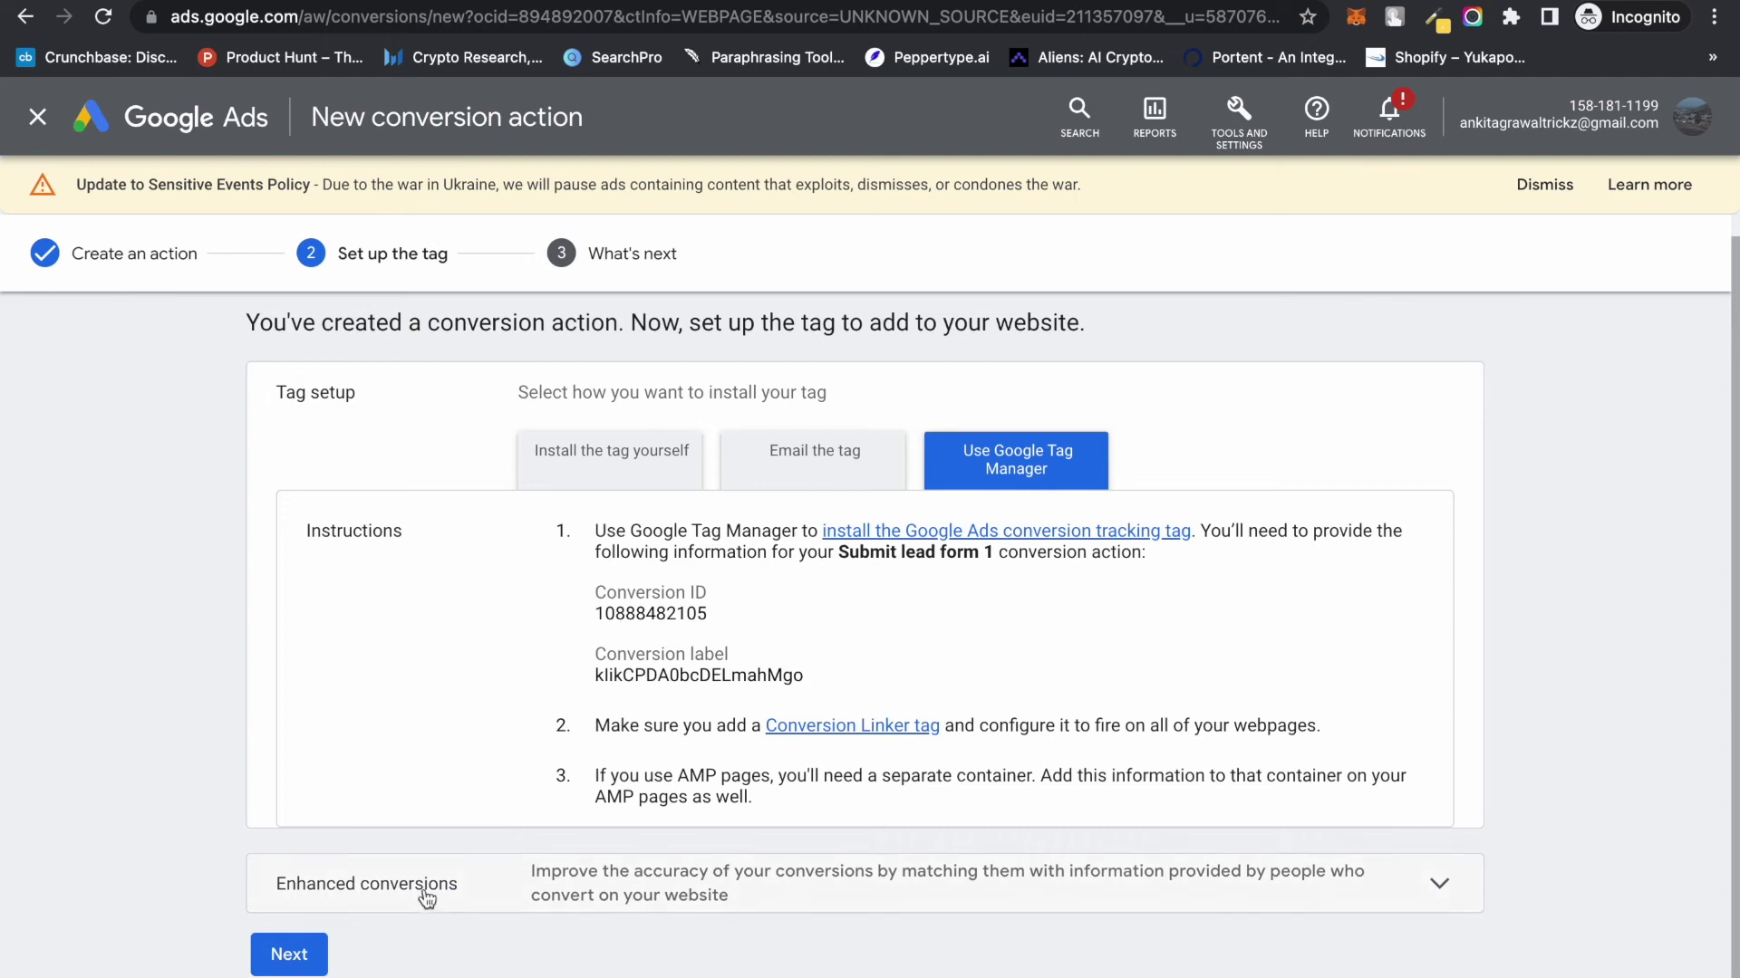
{"action": "left_click", "coordinate": [312, 954]}
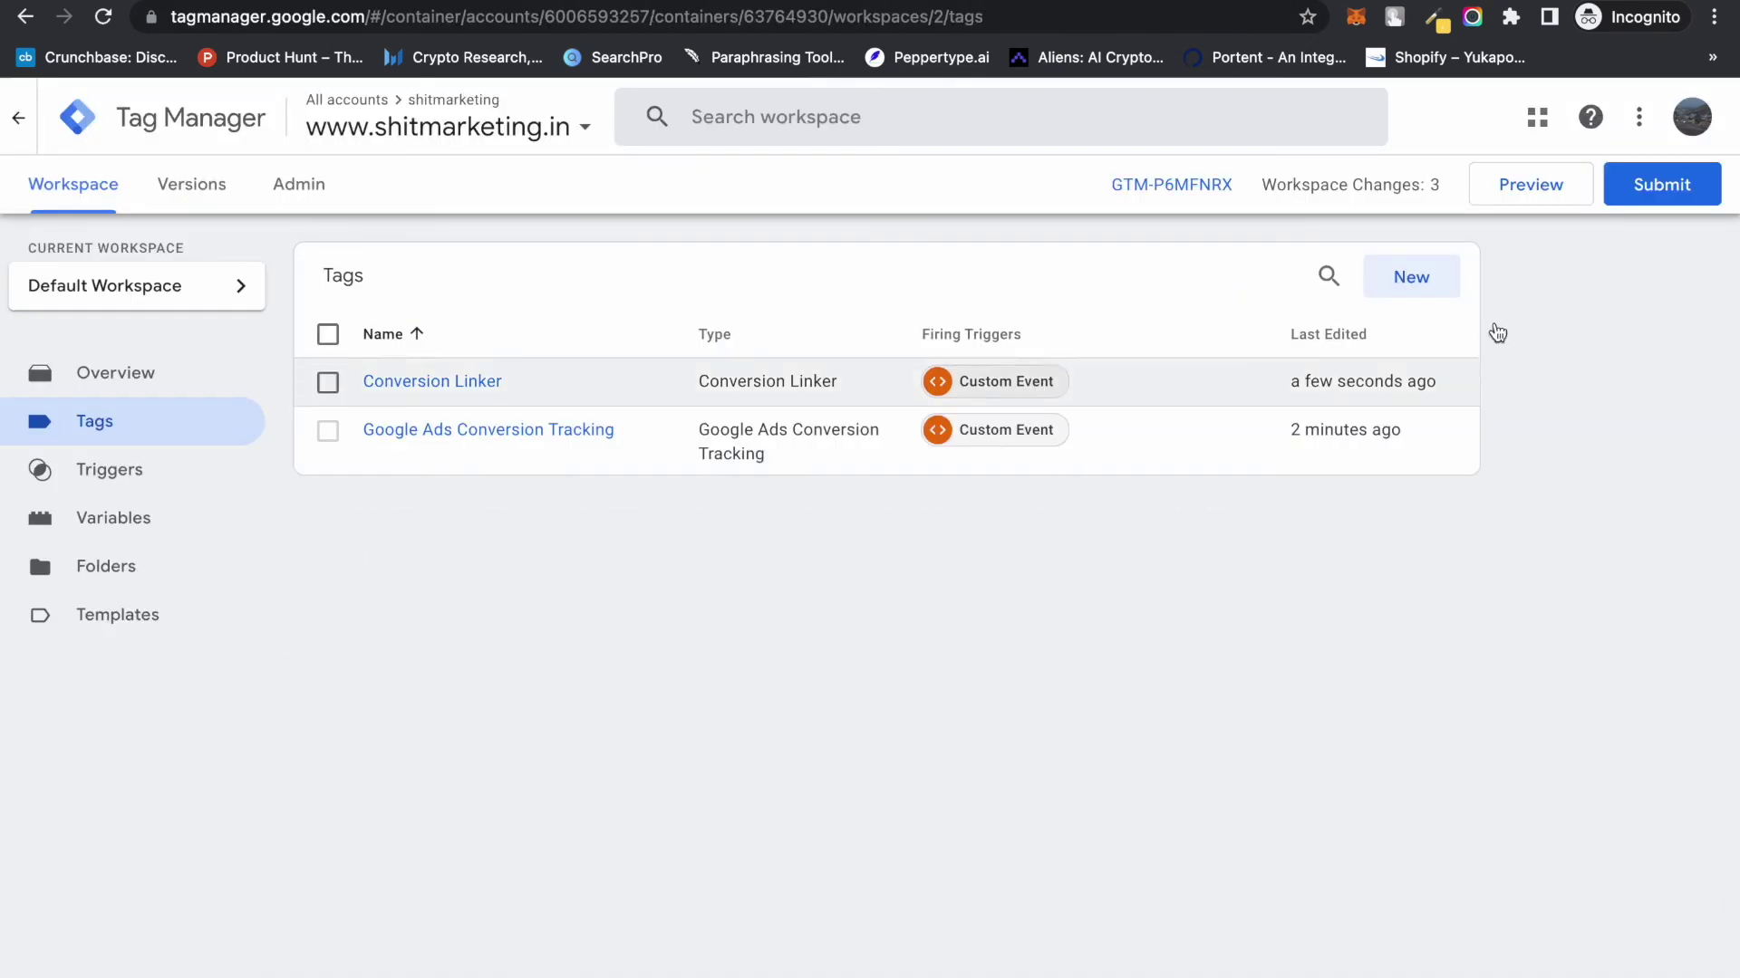
Submit the Tag Manager workspace changes with the version name new and publish them to the Live environment
{"action": "left_click", "coordinate": [1663, 184]}
{"action": "left_click", "coordinate": [803, 413]}
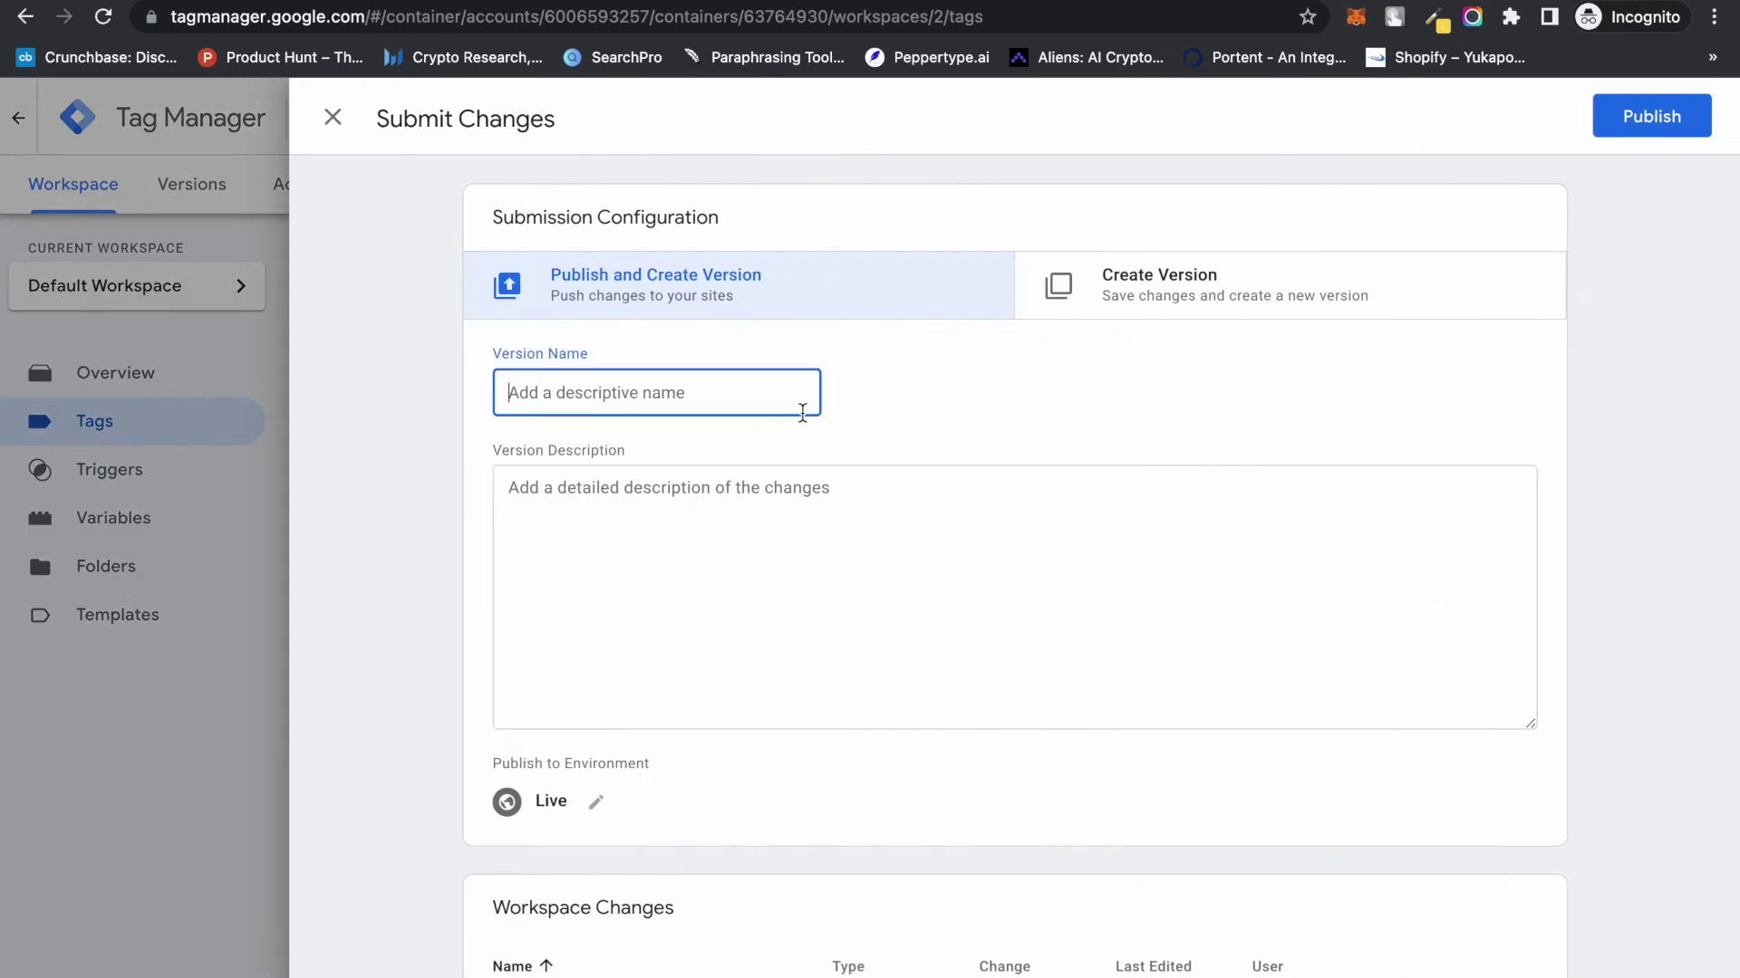
{"action": "type", "text": "new"}
{"action": "left_click", "coordinate": [1021, 438]}
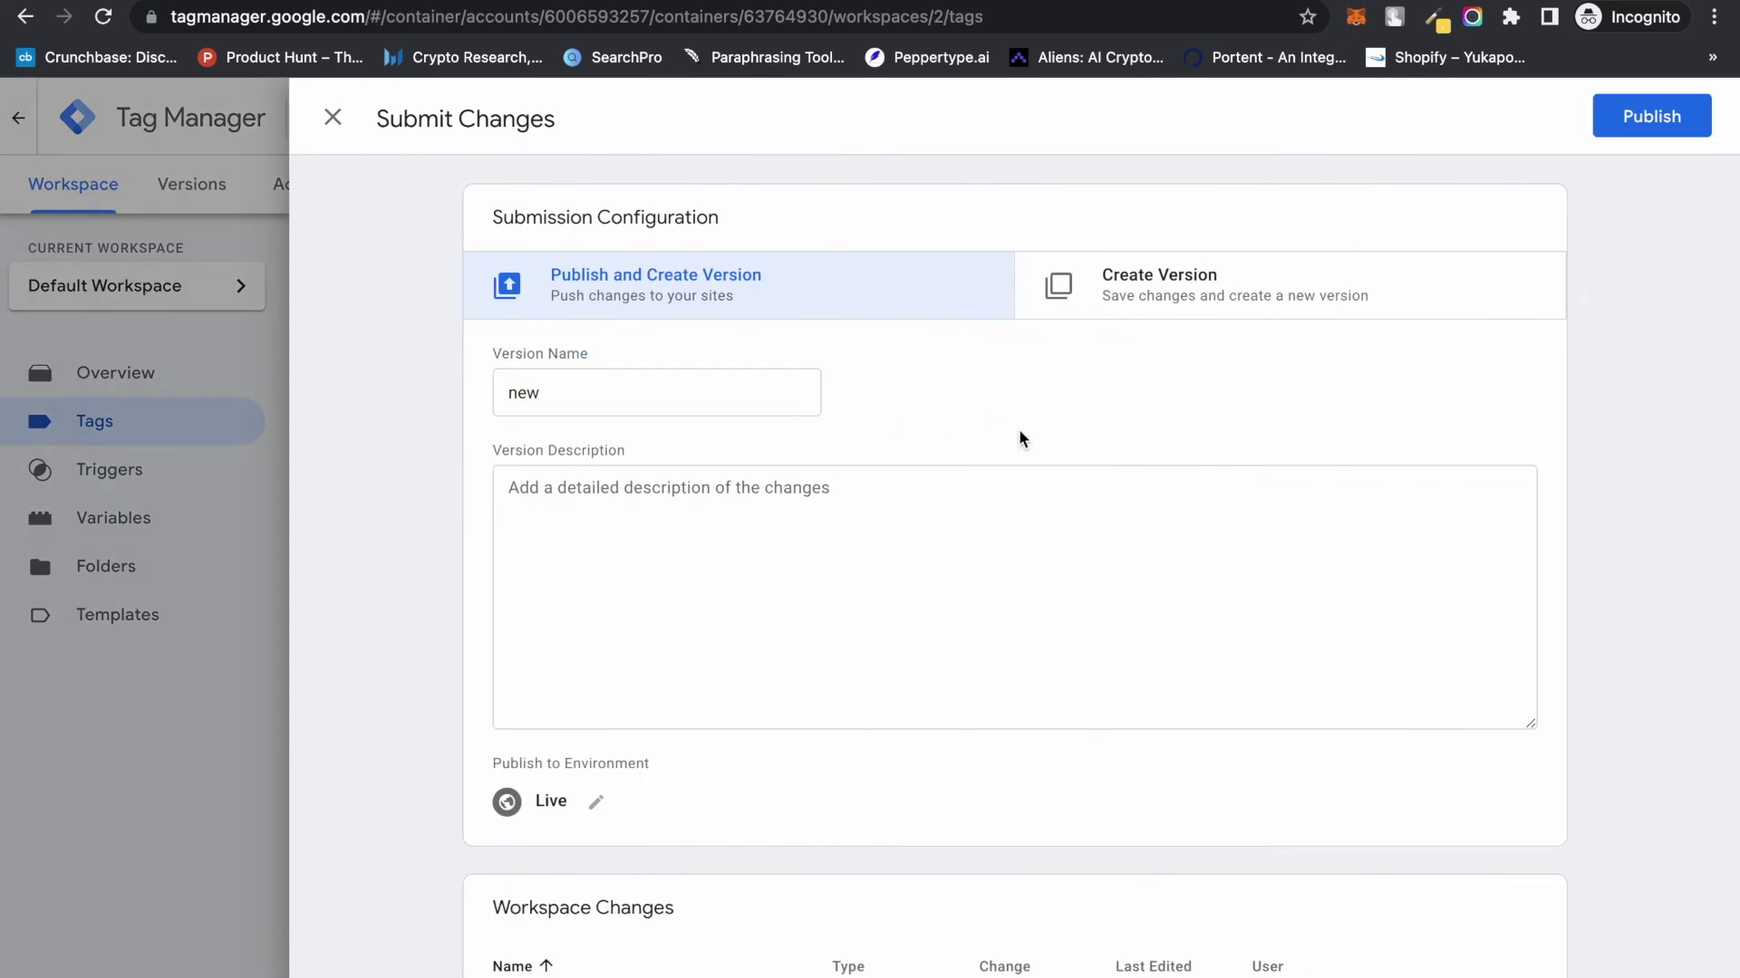
{"action": "scroll", "coordinate": [1021, 438], "scroll_direction": "down", "scroll_amount": 3}
{"action": "left_click", "coordinate": [1651, 116]}
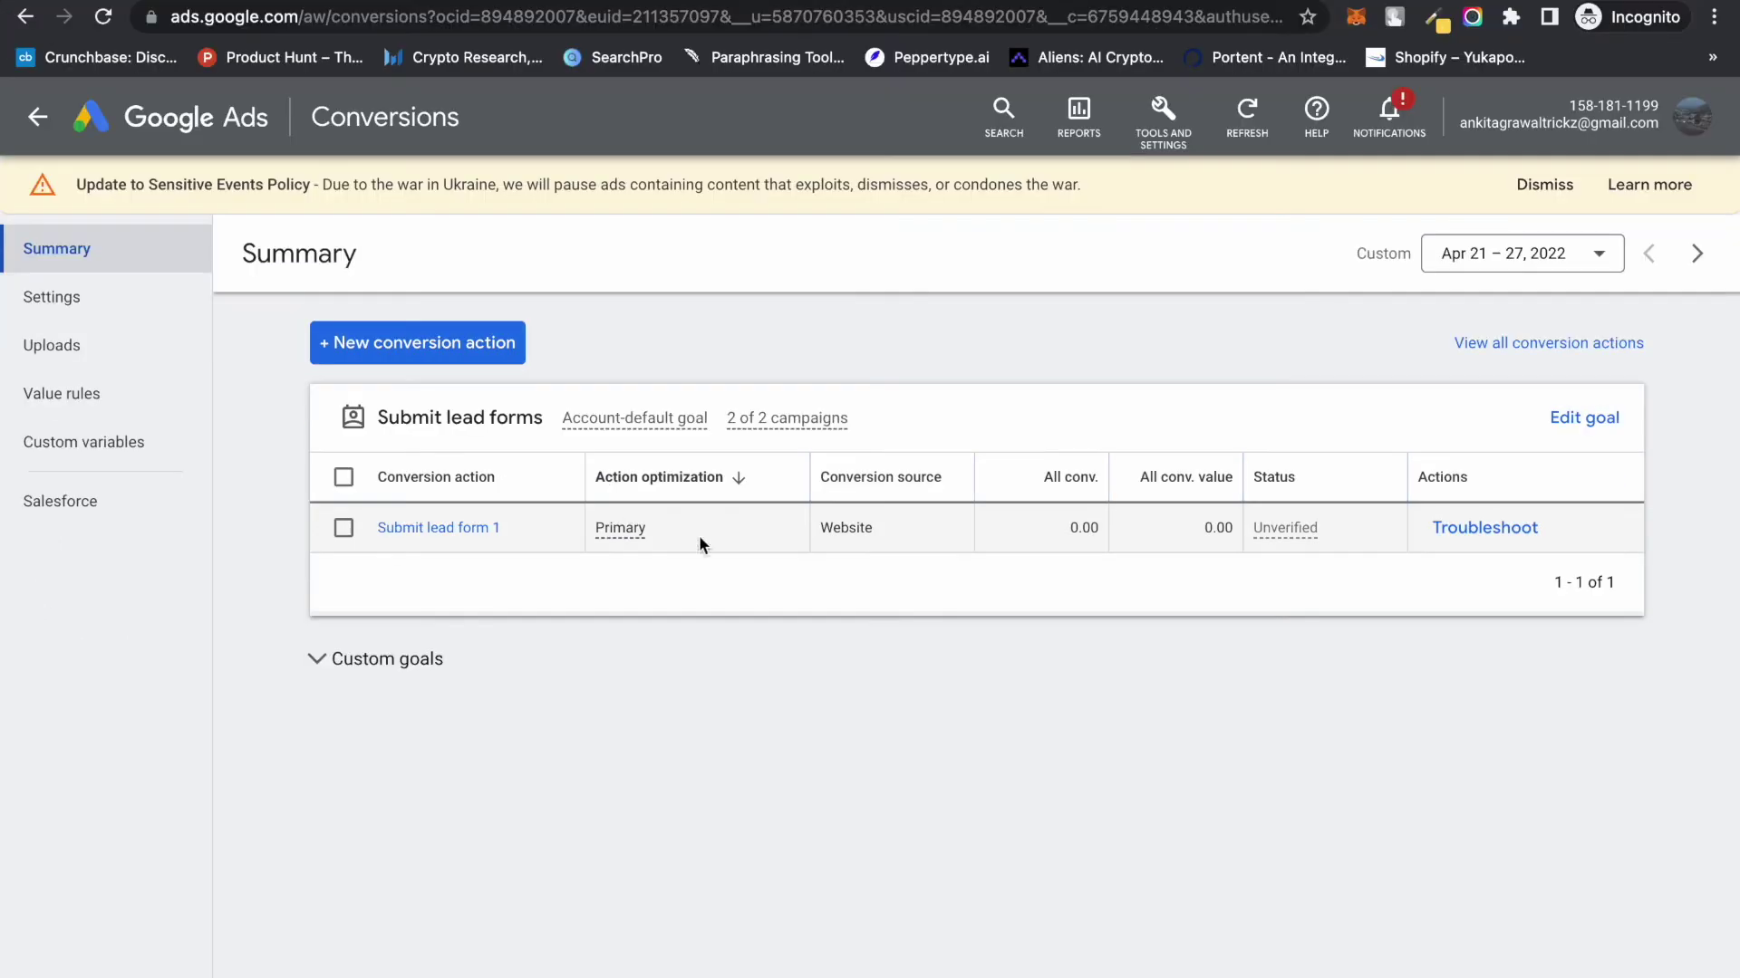
Open the Submit lead form 1 conversion action in Google Ads and review its details
{"action": "left_click", "coordinate": [411, 527]}
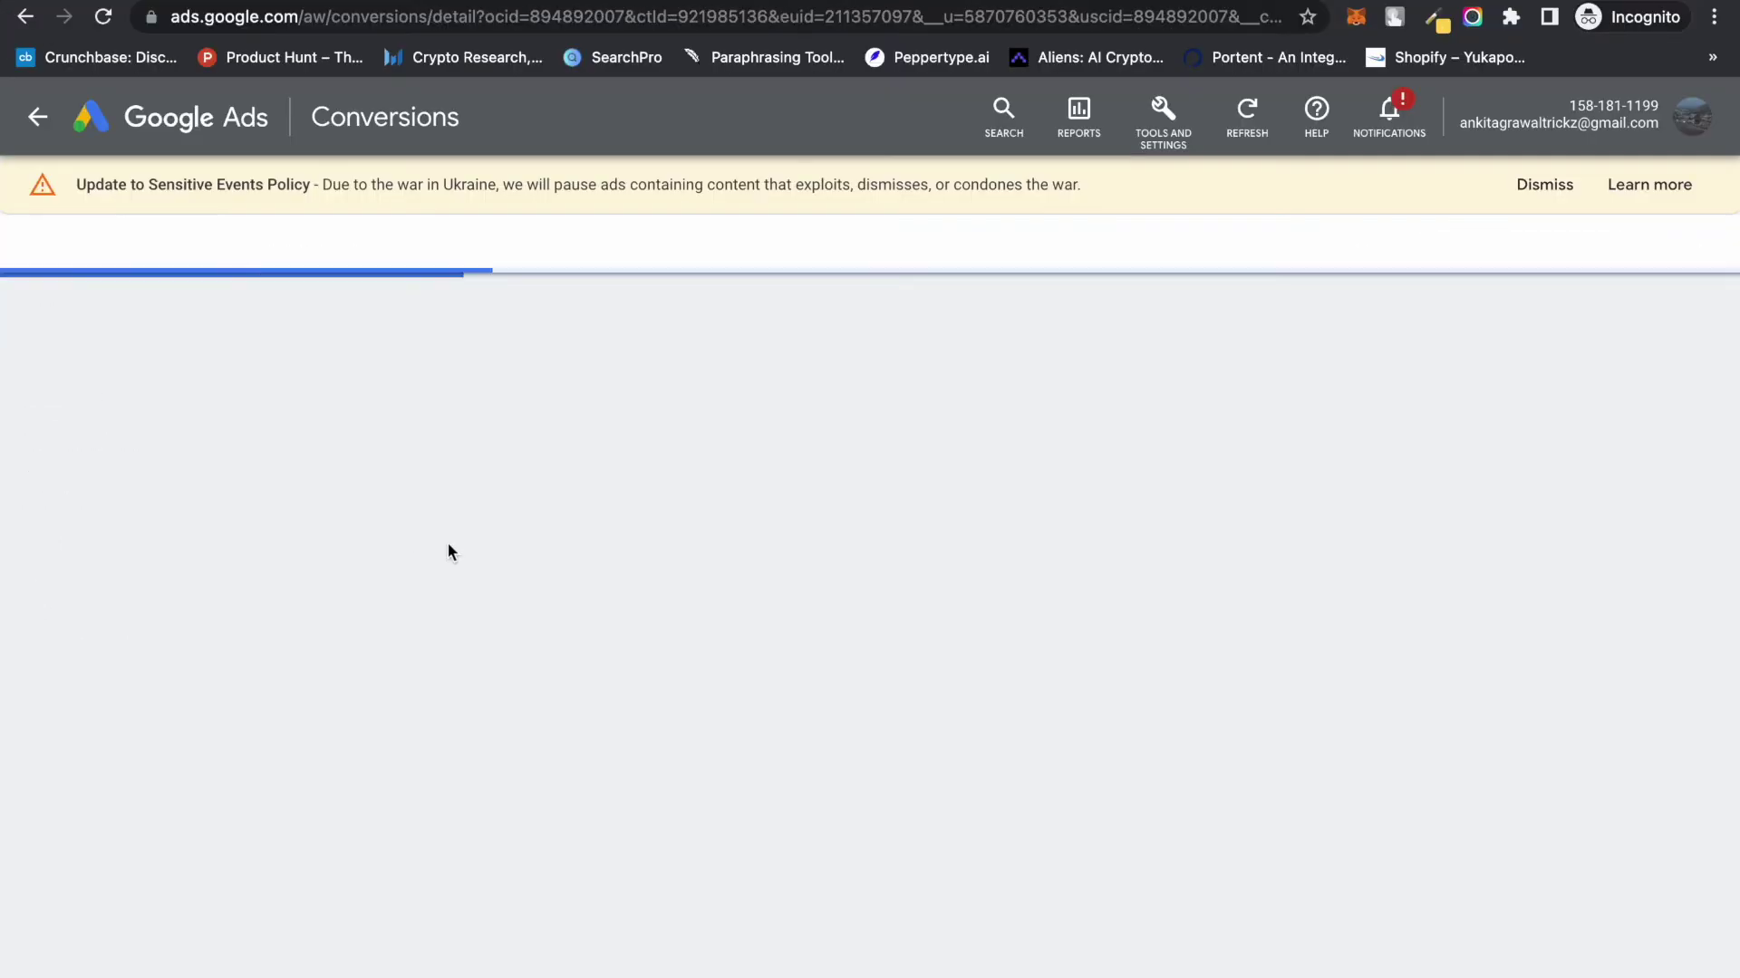
{"action": "scroll", "coordinate": [964, 778], "scroll_direction": "down", "scroll_amount": 5}
{"action": "left_click", "coordinate": [964, 772]}
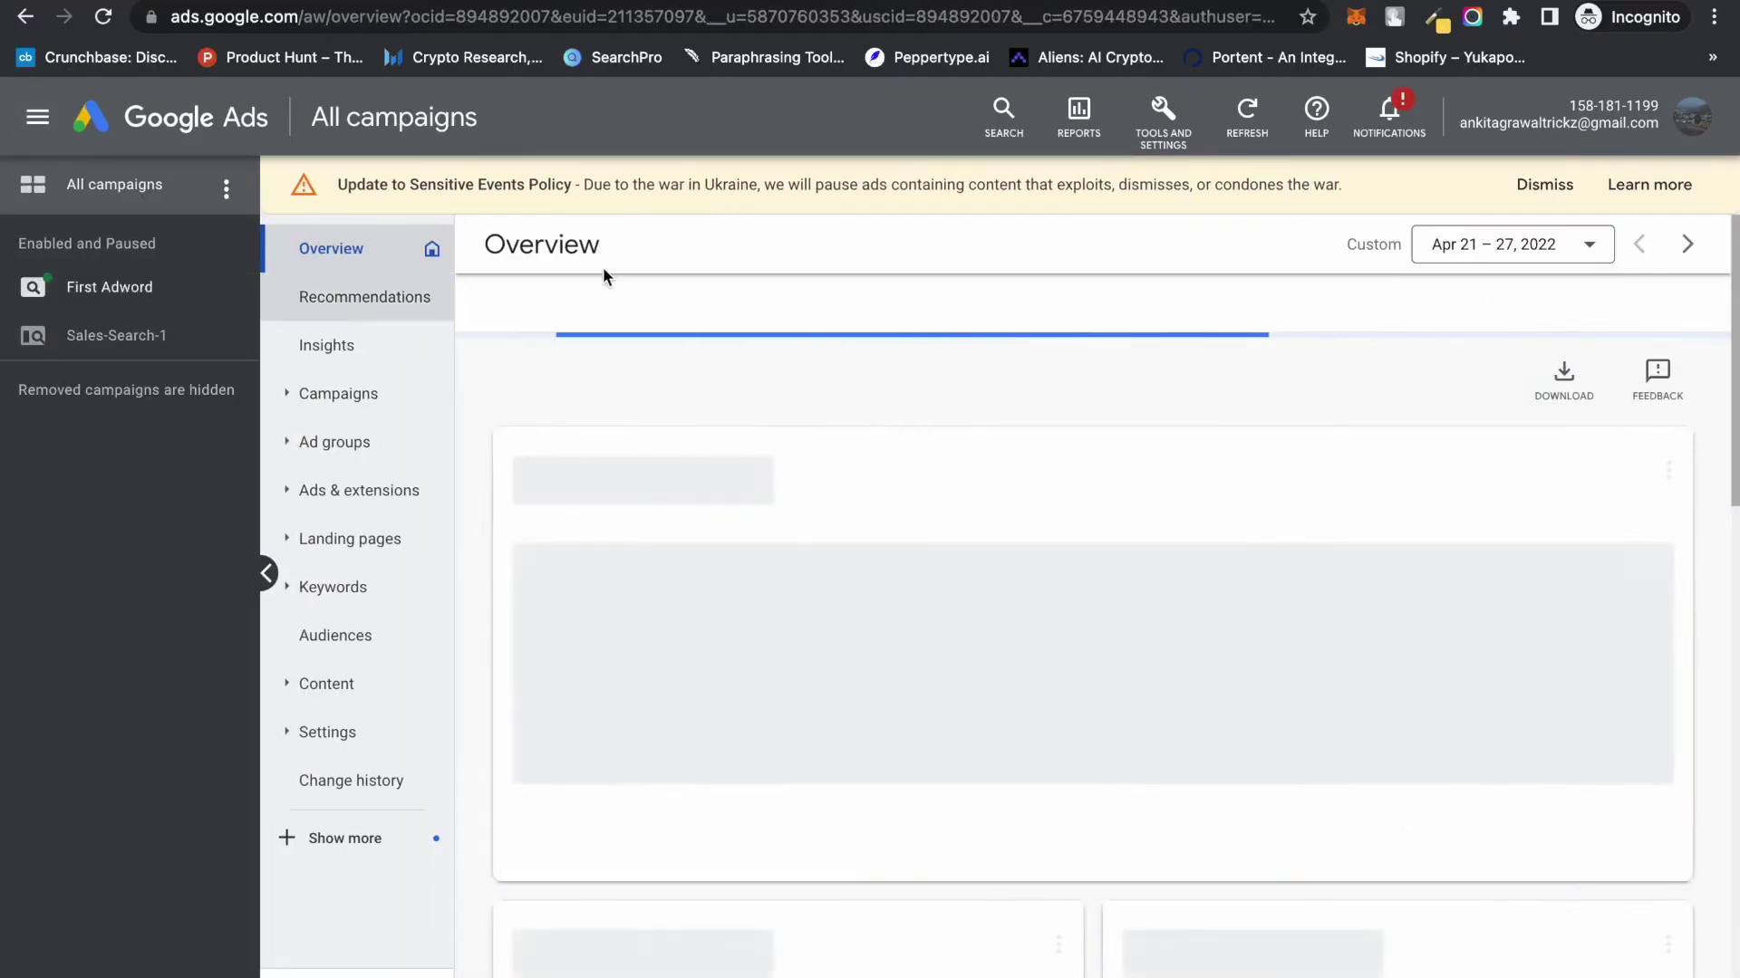
Open the conversions summary of the Google Ads account
{"action": "left_click", "coordinate": [1164, 118]}
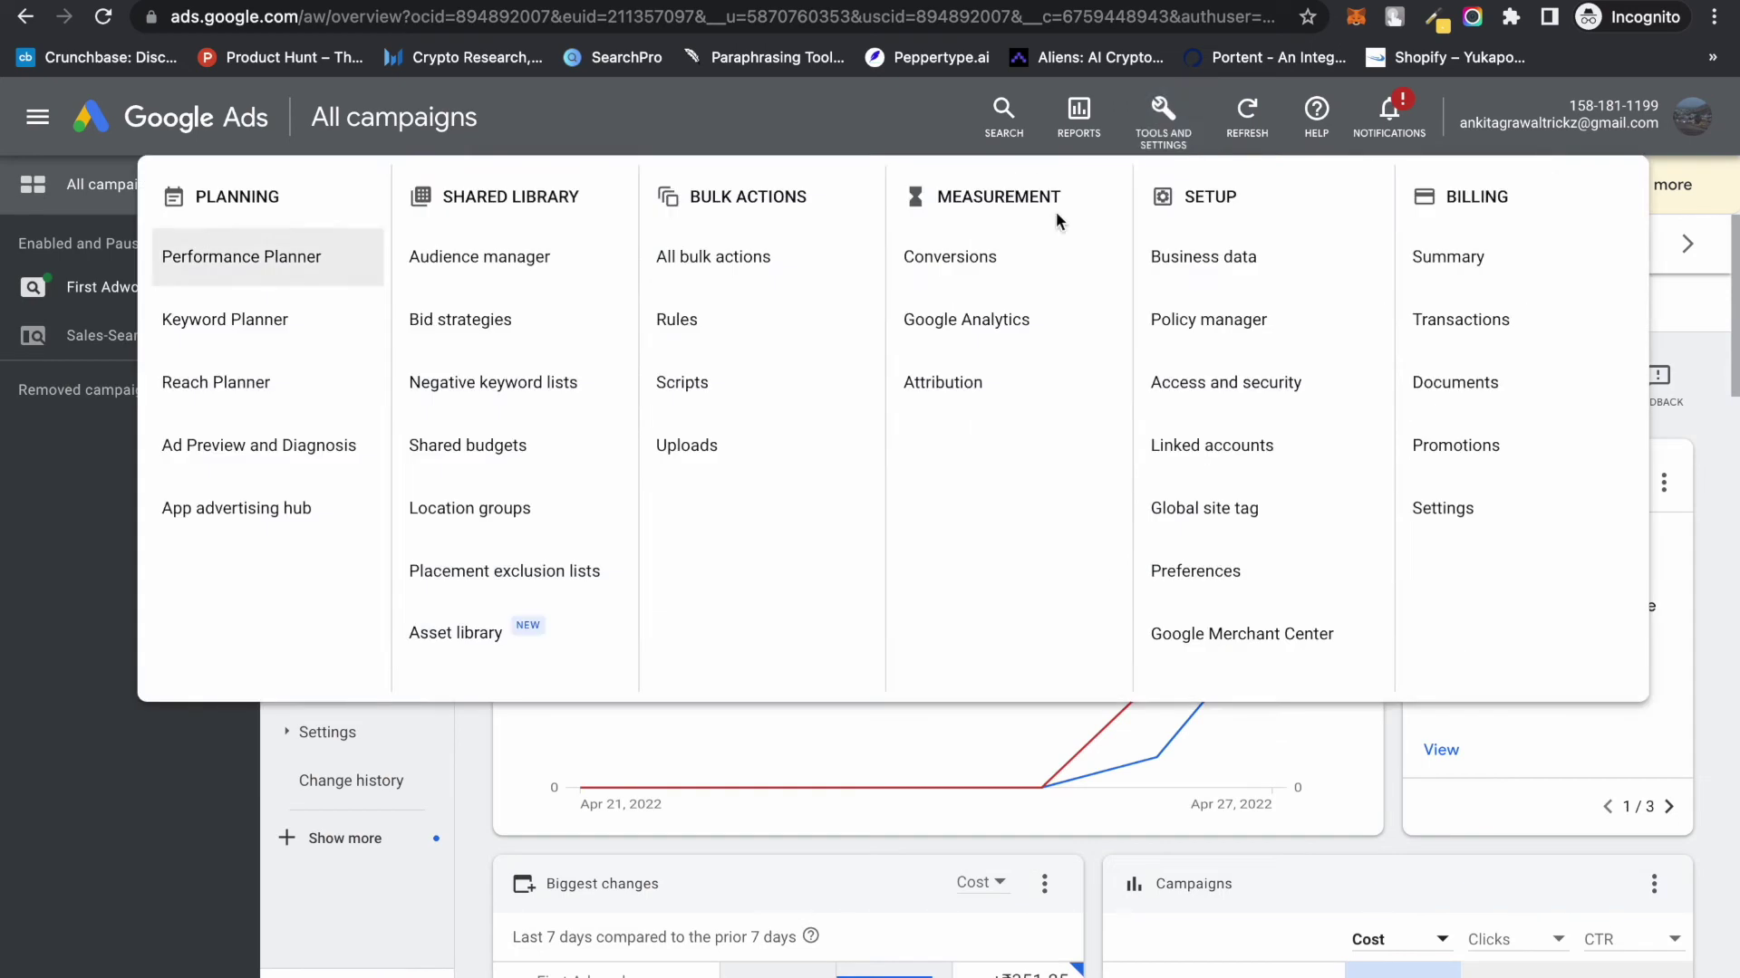
{"action": "left_click", "coordinate": [947, 257]}
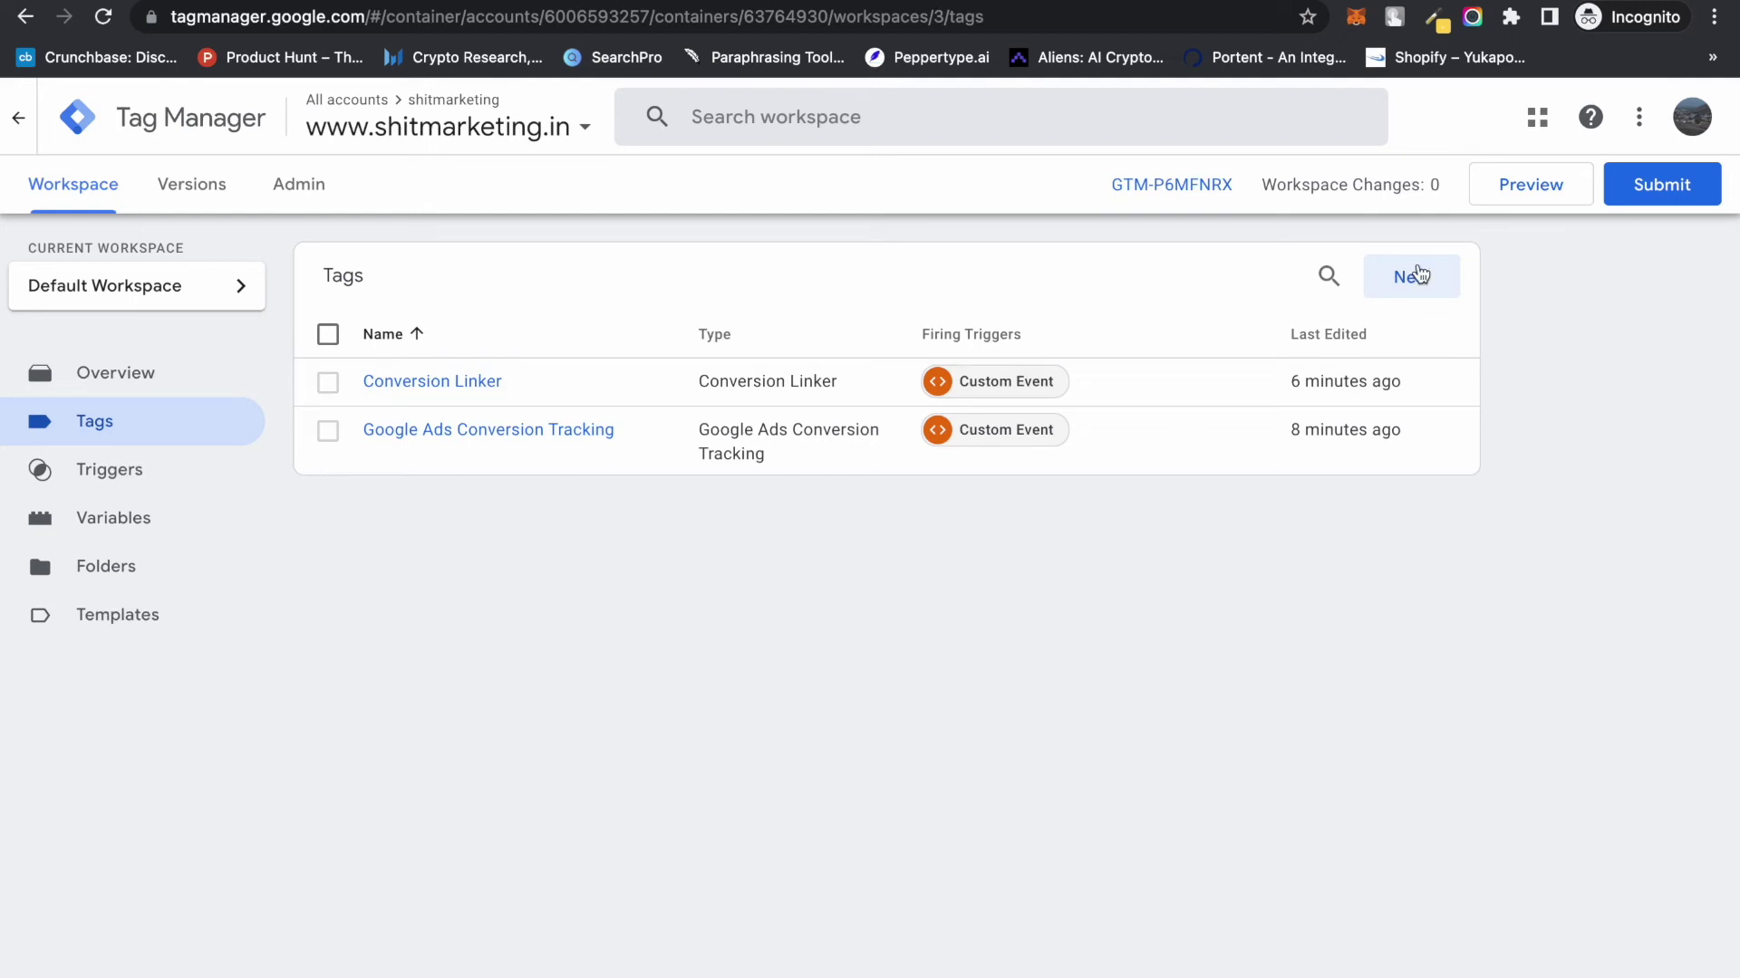
{"action": "left_click", "coordinate": [1528, 196]}
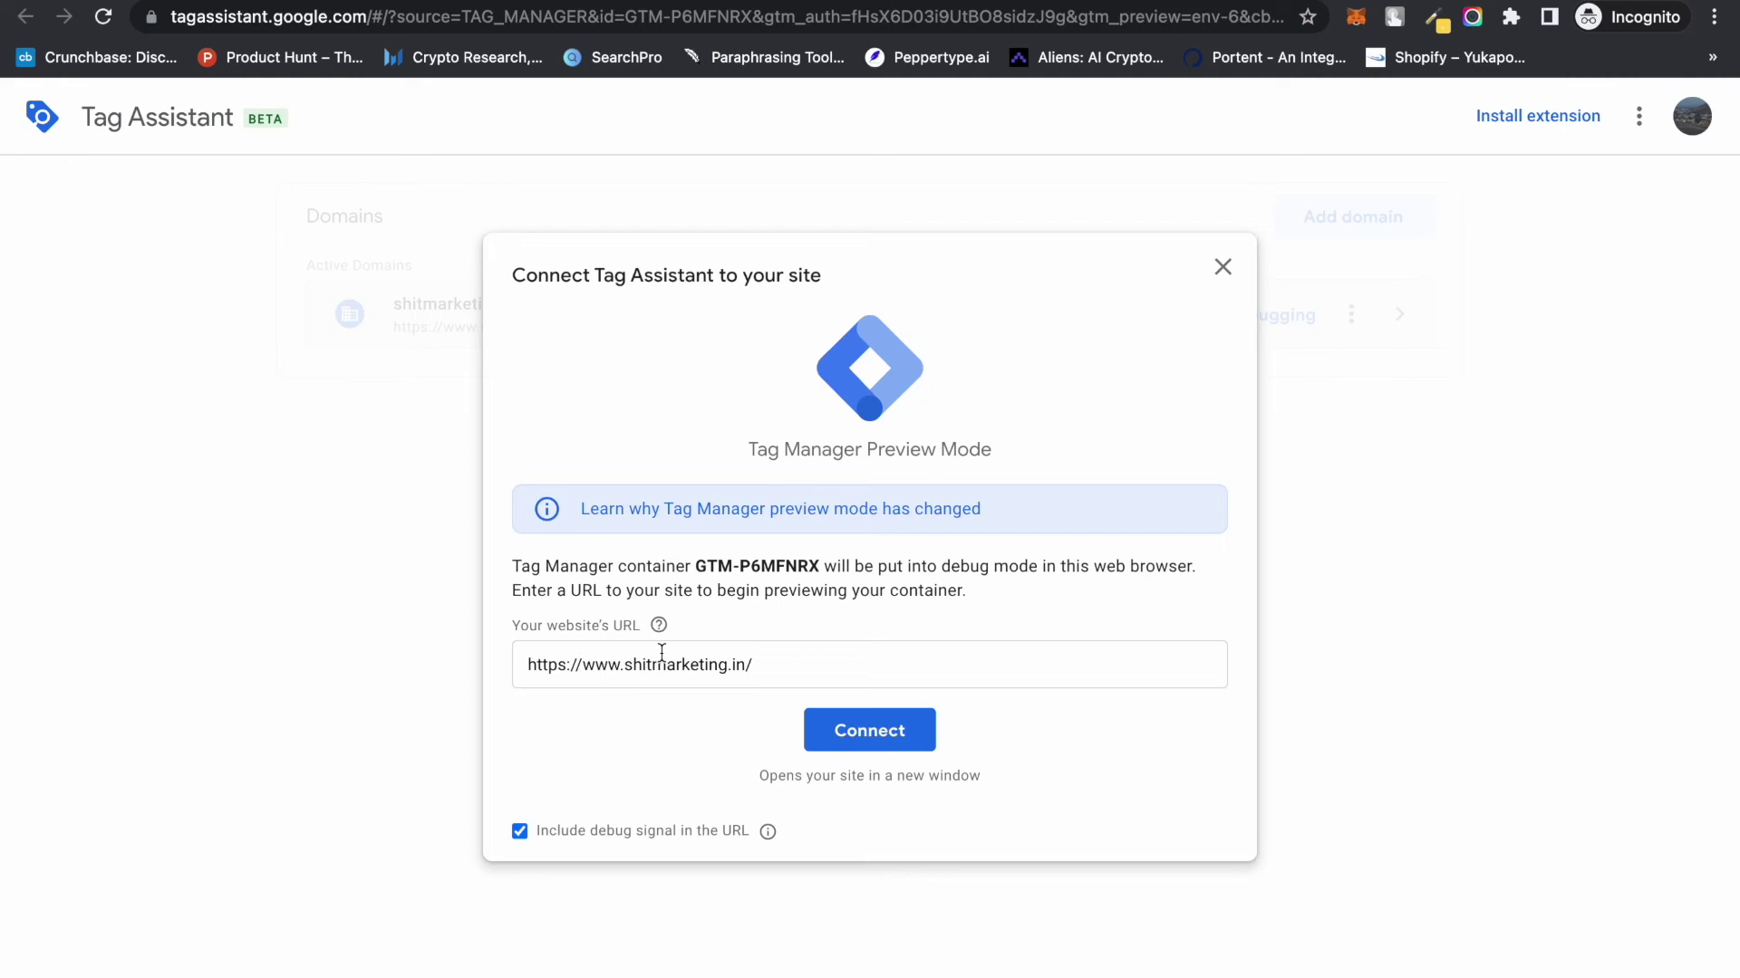
{"action": "left_click", "coordinate": [872, 737]}
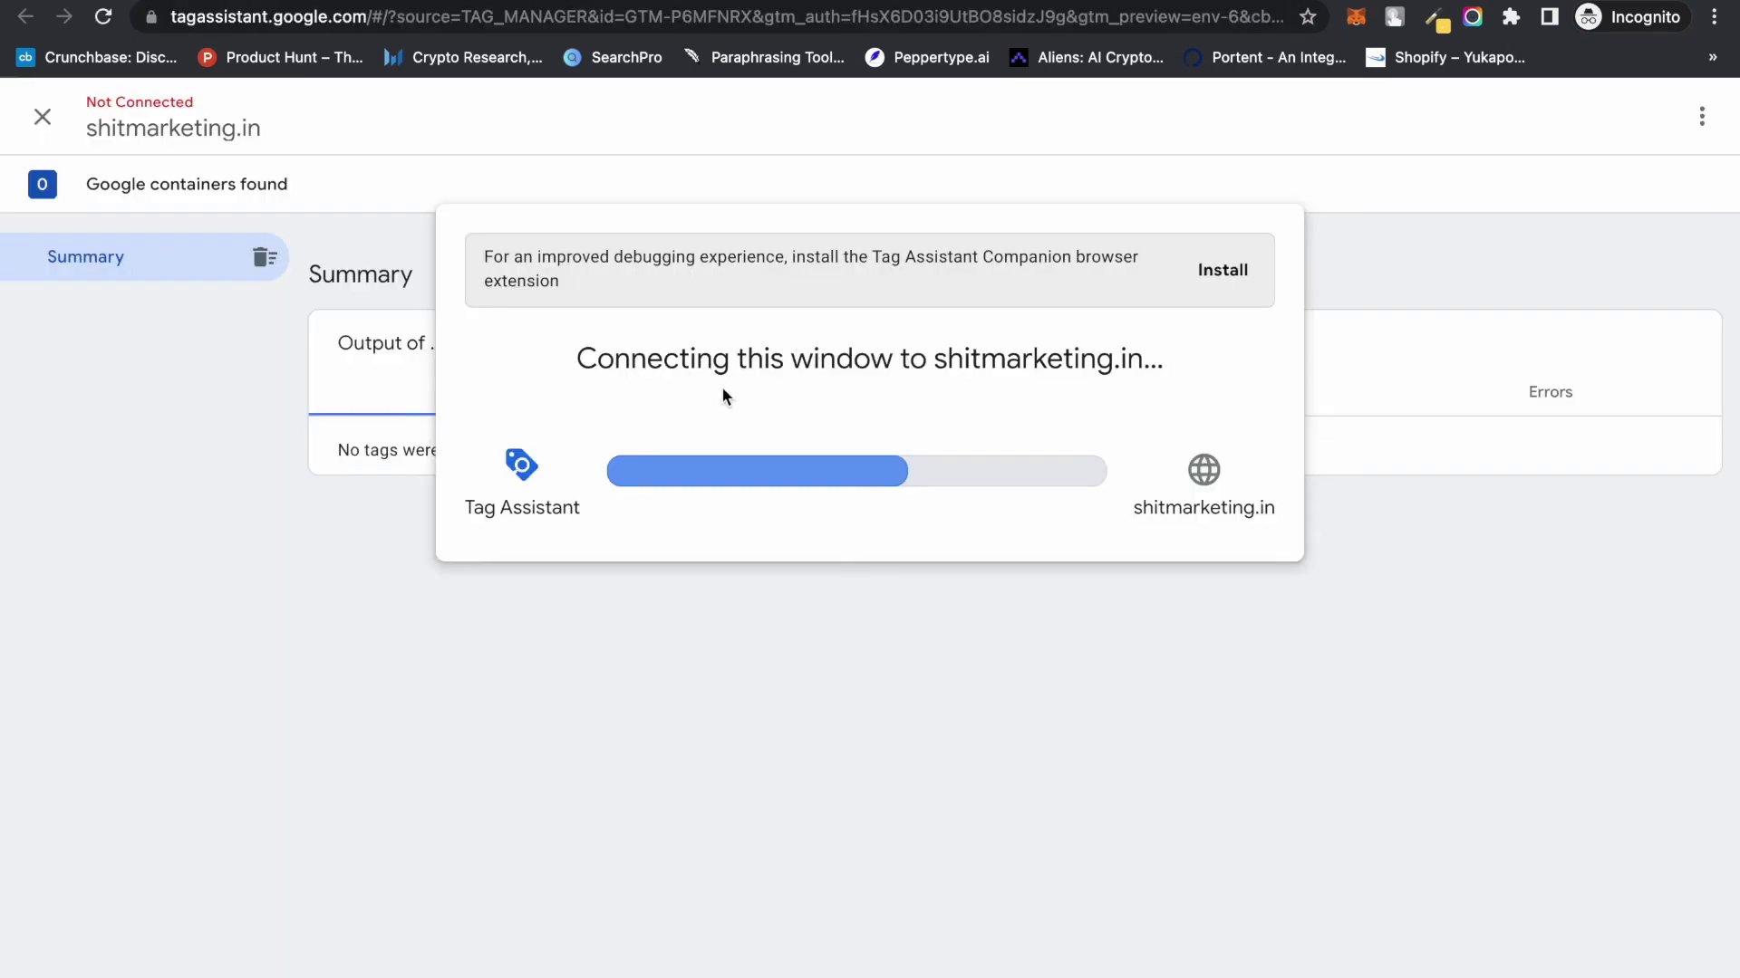
{"action": "left_click", "coordinate": [1314, 1]}
Fill in the site's contact form with the saved name, email and subject entries and submit it as a test lead
{"action": "scroll", "coordinate": [781, 531], "scroll_direction": "down", "scroll_amount": 20}
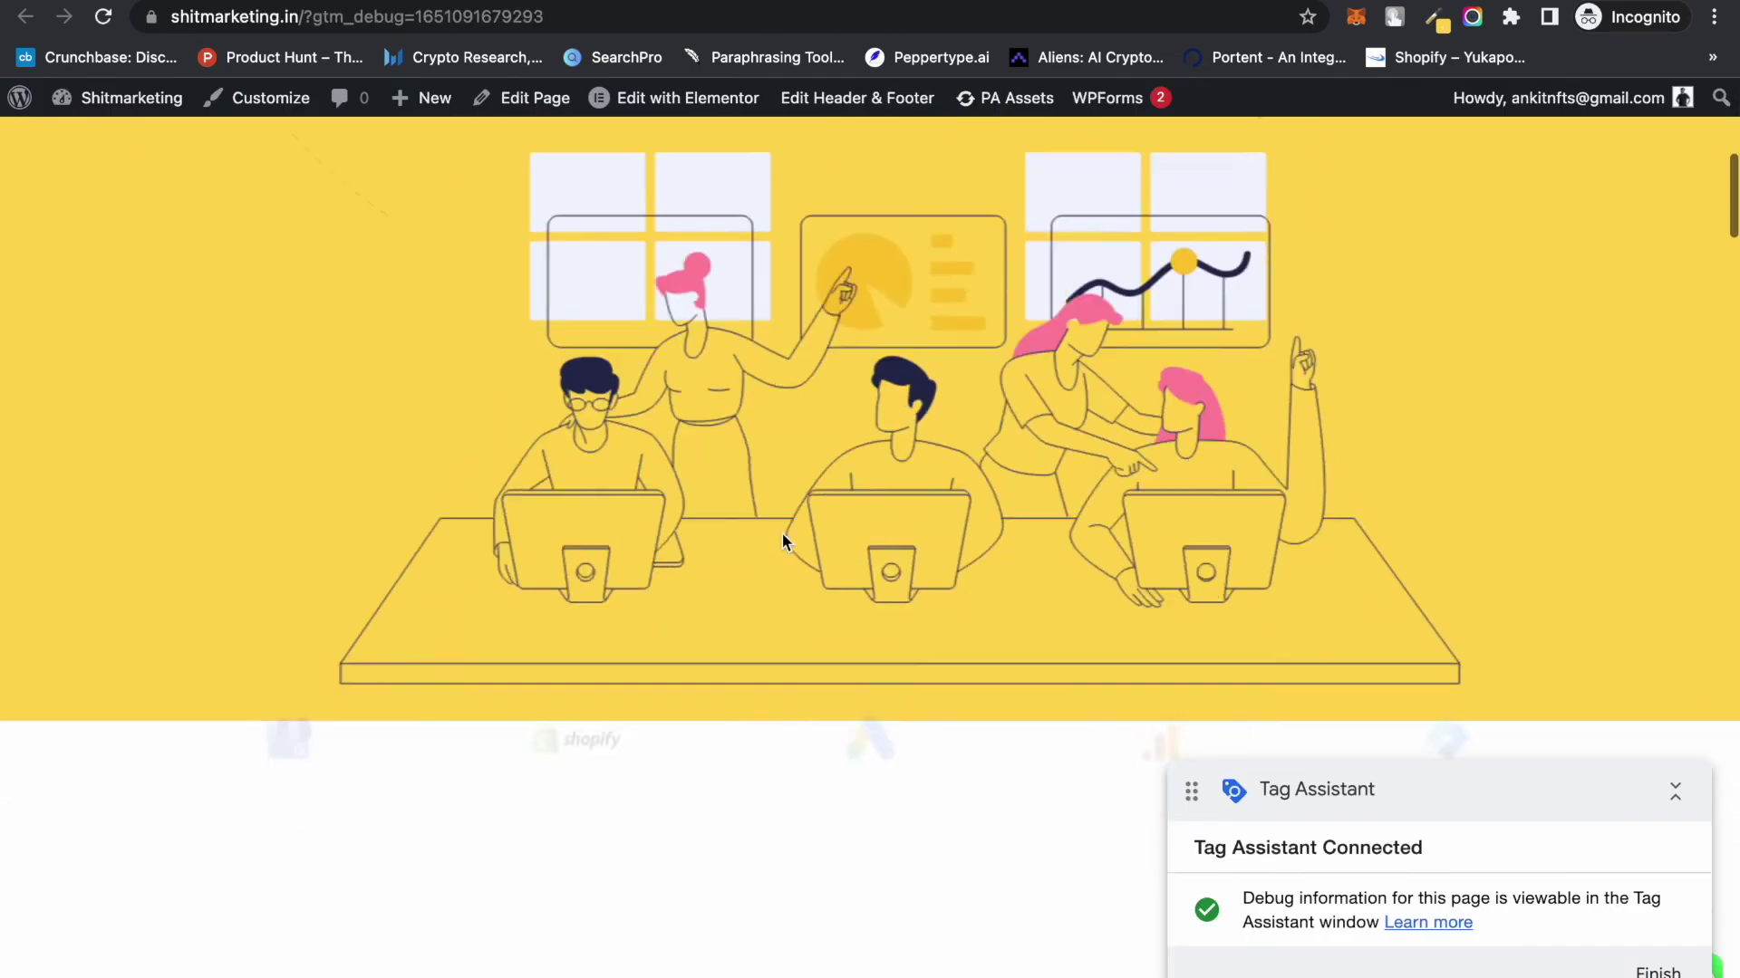
{"action": "scroll", "coordinate": [688, 508], "scroll_direction": "down", "scroll_amount": 2}
{"action": "left_click", "coordinate": [508, 299]}
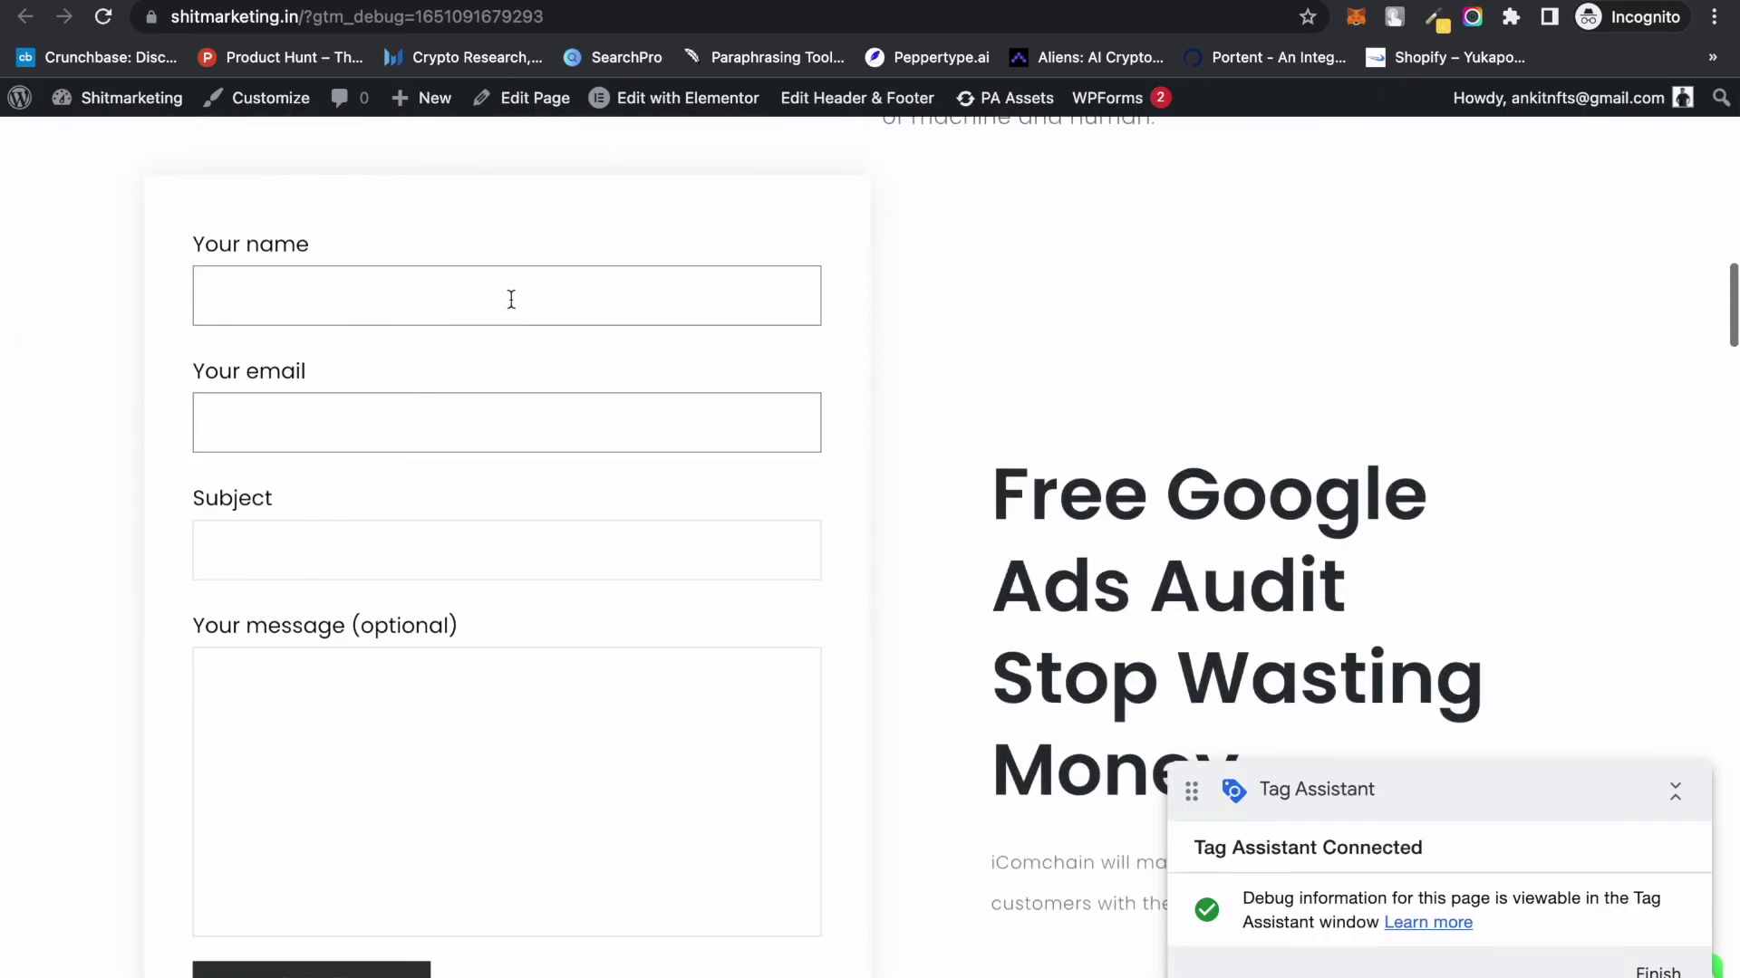
{"action": "left_click", "coordinate": [388, 668]}
{"action": "scroll", "coordinate": [400, 725], "scroll_direction": "down", "scroll_amount": 1}
{"action": "left_click", "coordinate": [493, 444]}
{"action": "left_click", "coordinate": [467, 286]}
{"action": "left_click", "coordinate": [378, 332]}
{"action": "left_click", "coordinate": [372, 395]}
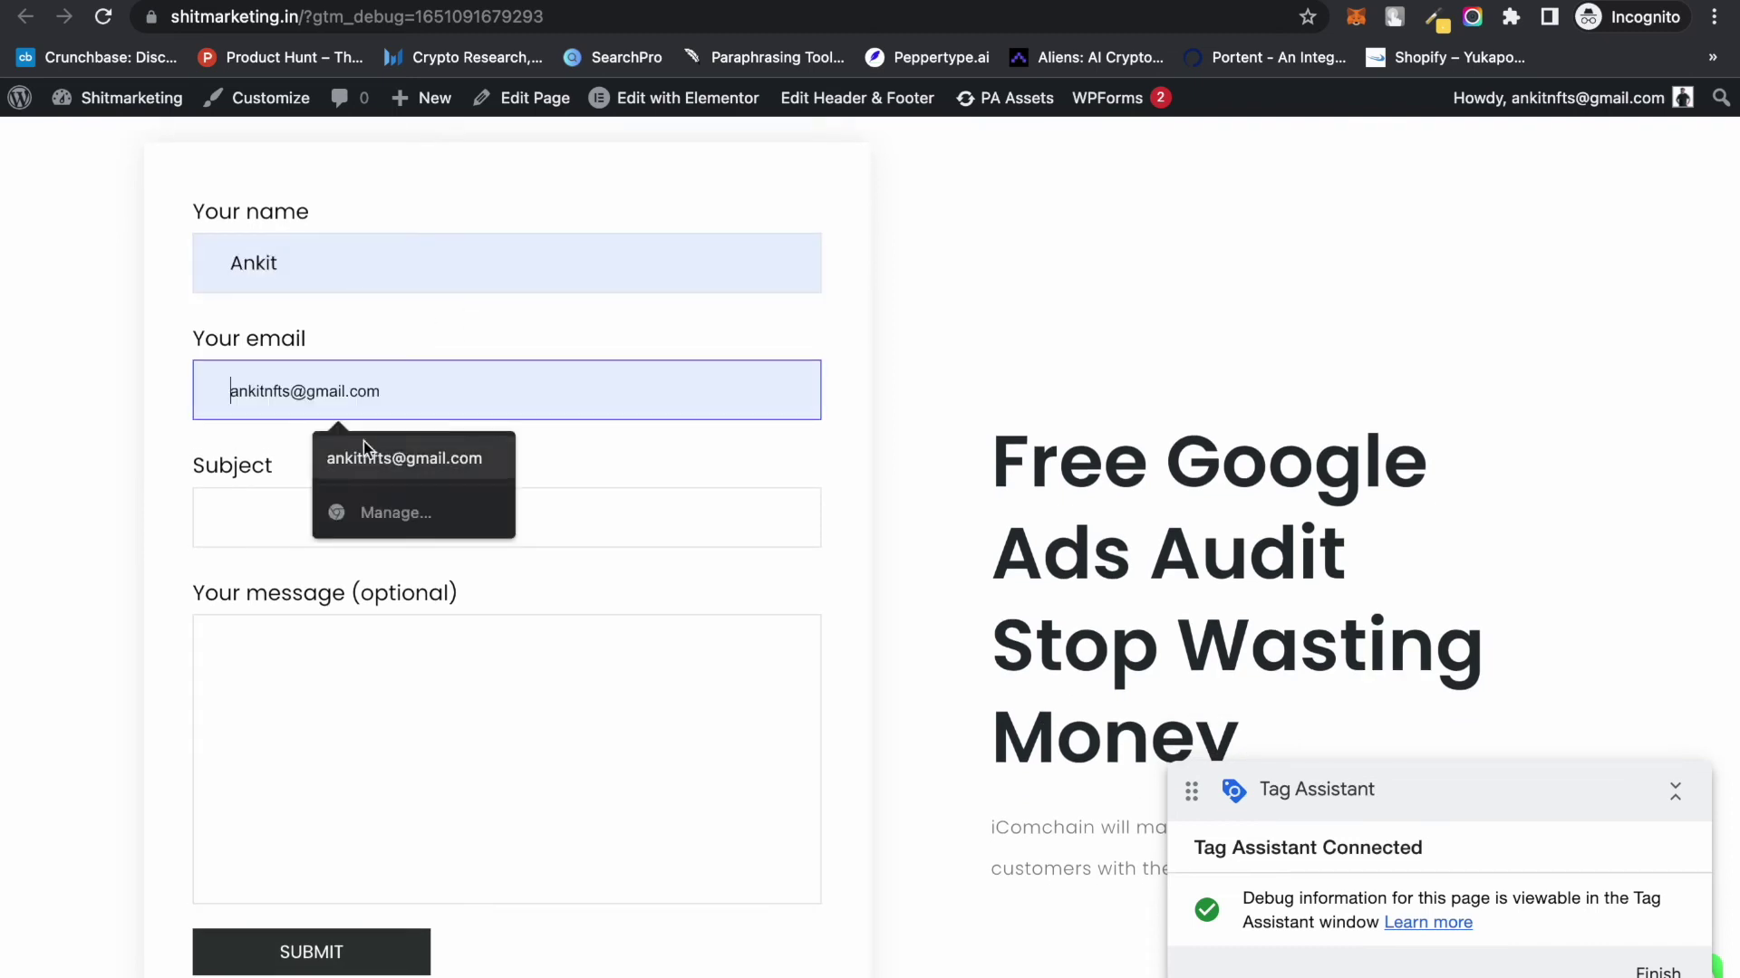
{"action": "left_click", "coordinate": [364, 453]}
{"action": "left_click", "coordinate": [357, 524]}
{"action": "left_click", "coordinate": [348, 583]}
{"action": "left_click", "coordinate": [321, 953]}
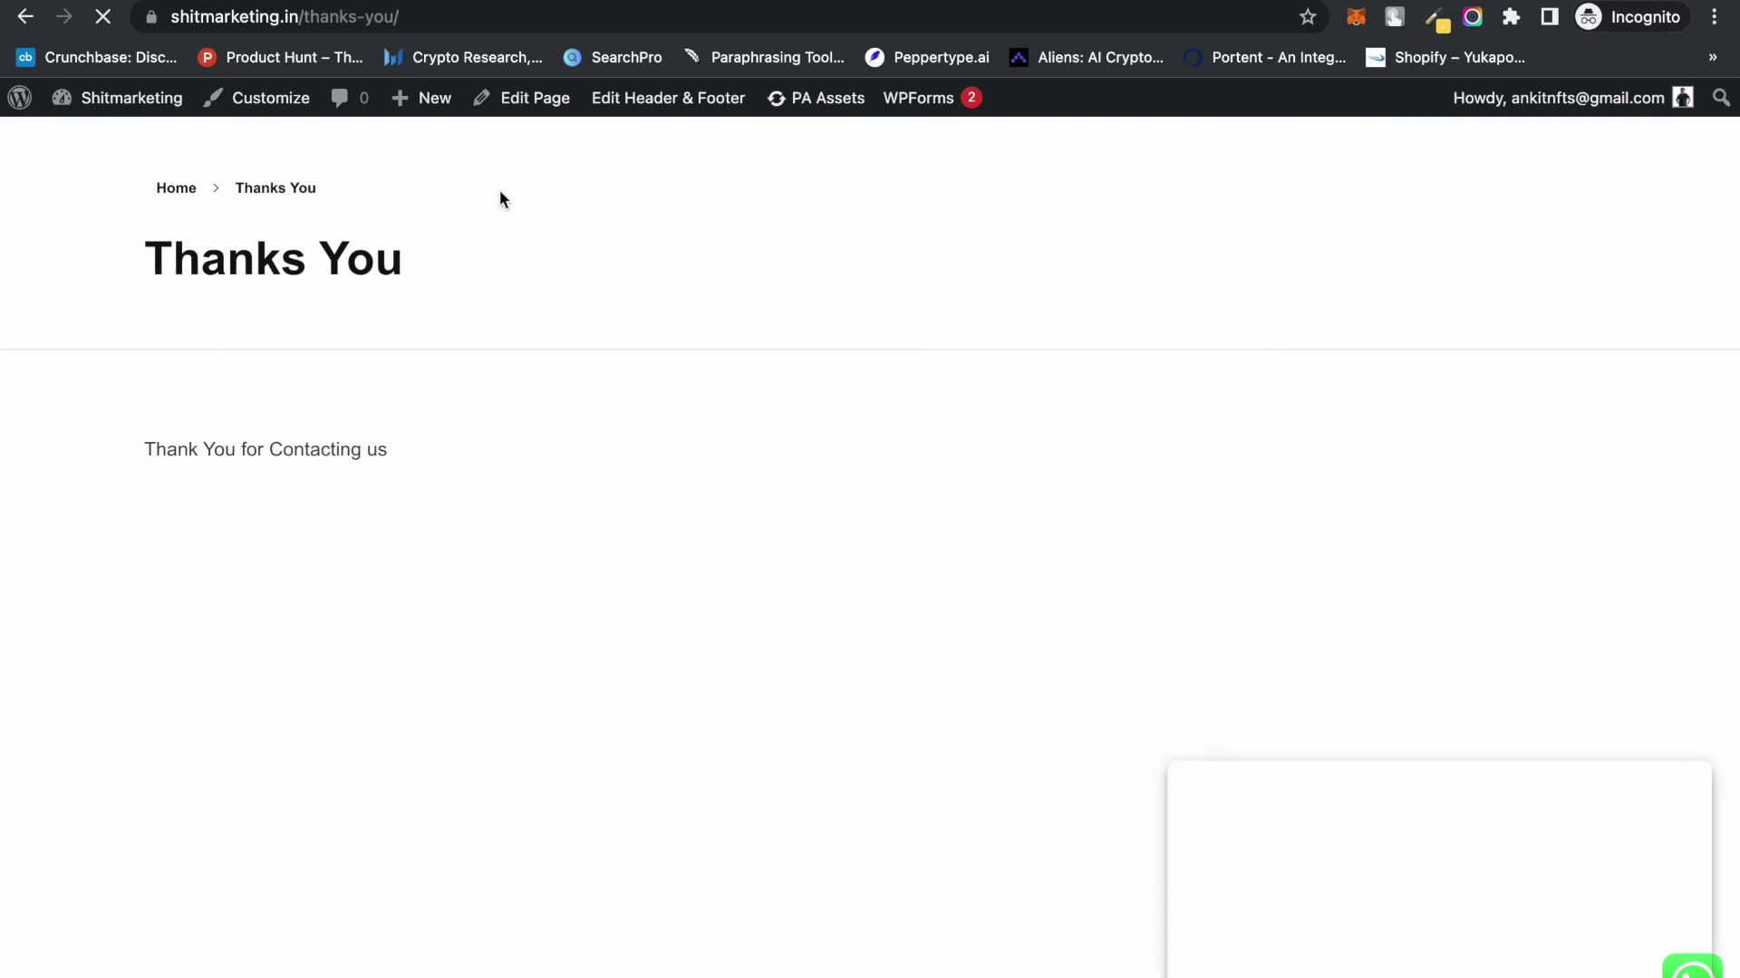
Check the address of the thank-you page reached after the form submission
{"action": "left_click", "coordinate": [347, 13]}
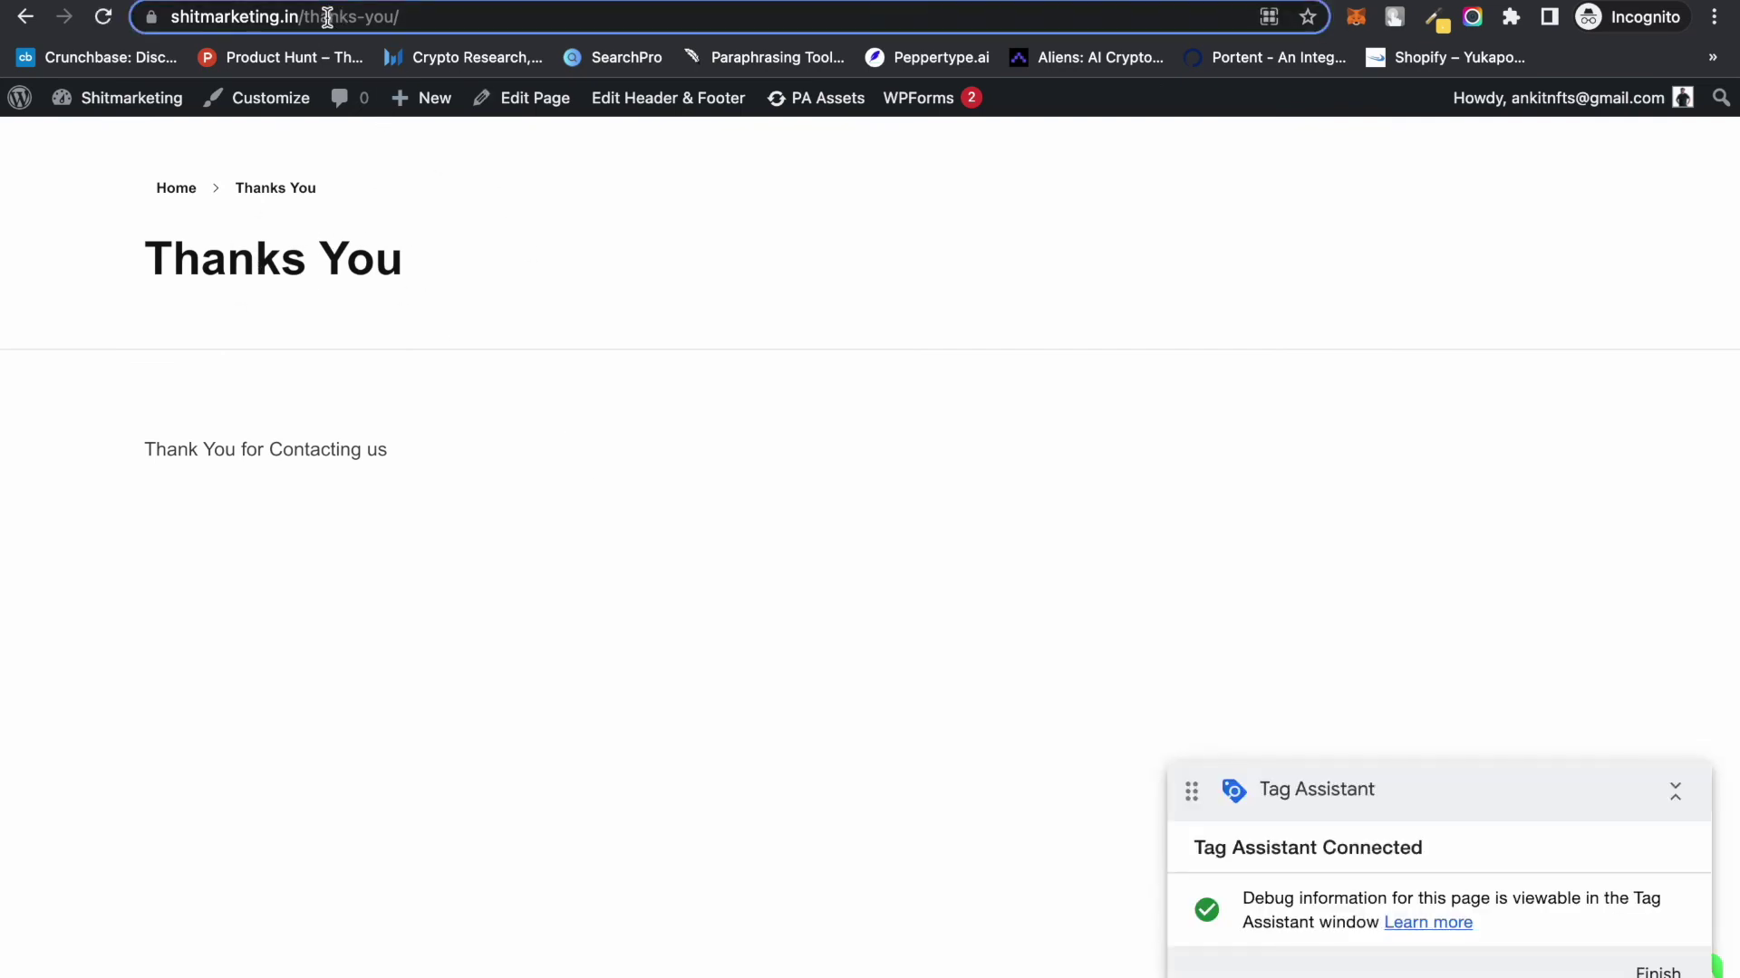
{"action": "left_click", "coordinate": [457, 19]}
{"action": "mouse_move", "coordinate": [555, 16]}
{"action": "left_mouse_down"}
{"action": "mouse_move", "coordinate": [178, 9]}
{"action": "mouse_move", "coordinate": [524, 15]}
{"action": "left_mouse_up"}
Switch to Google Ads and check the all-conversions figure for Submit lead form 1
{"action": "left_click", "coordinate": [179, 16]}
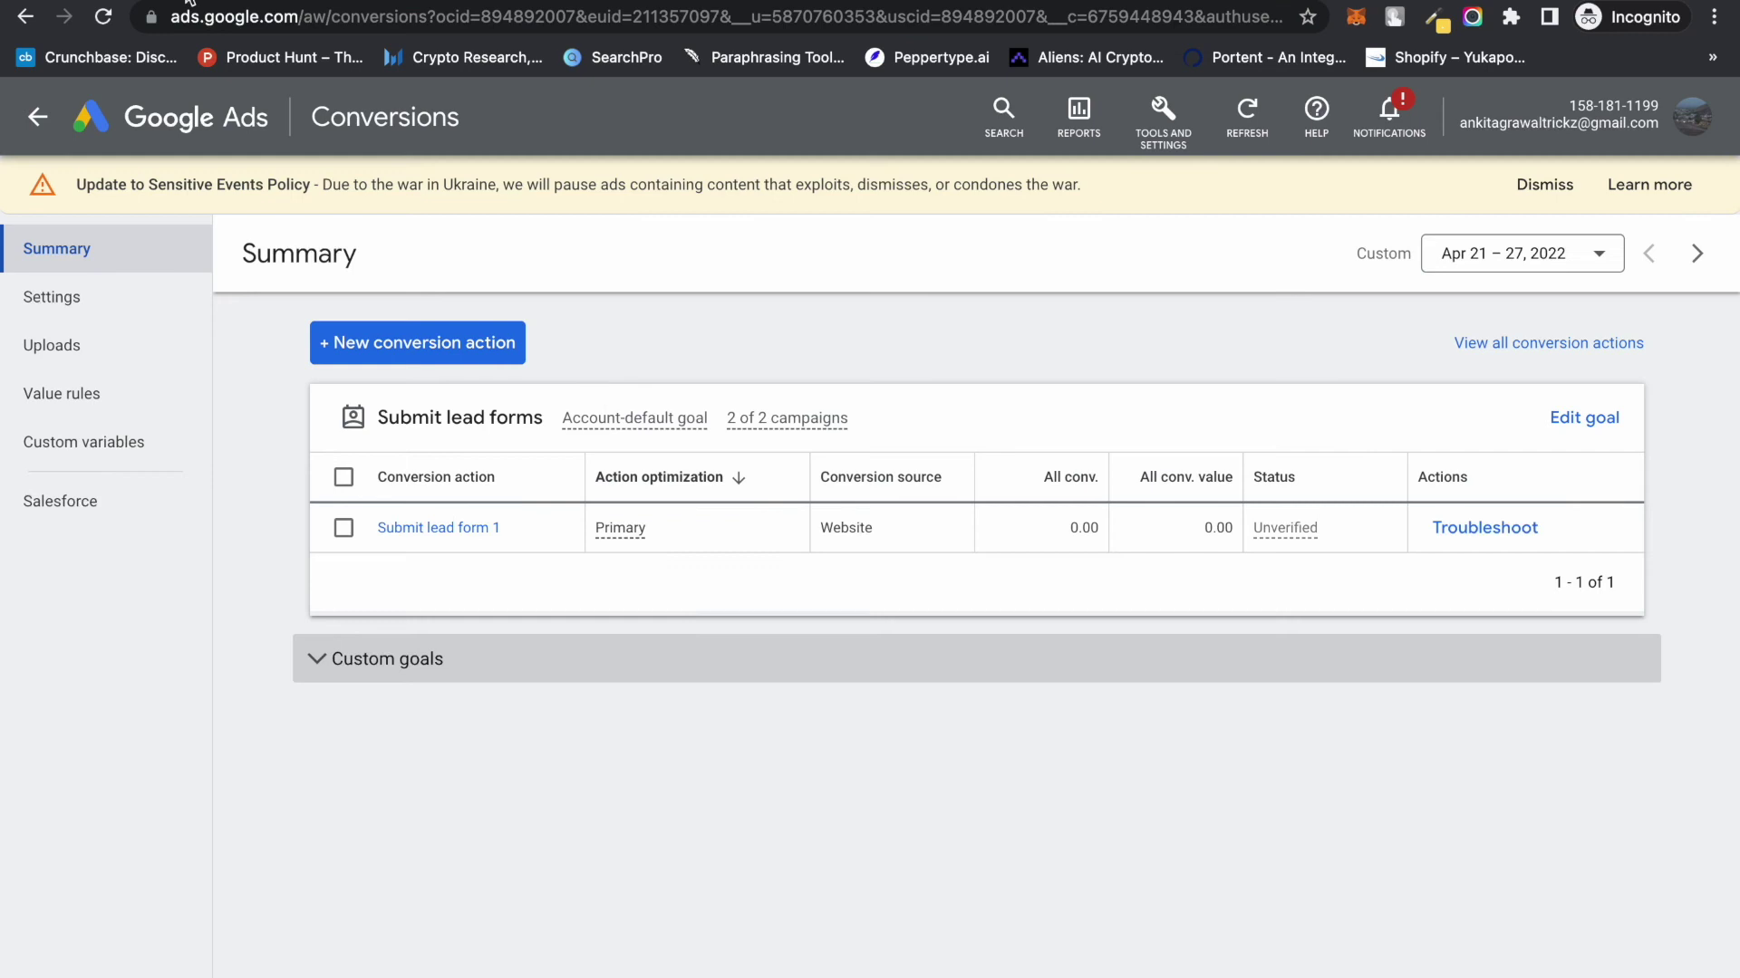
{"action": "left_click_drag", "start_coordinate": [1070, 531], "coordinate": [1097, 534]}
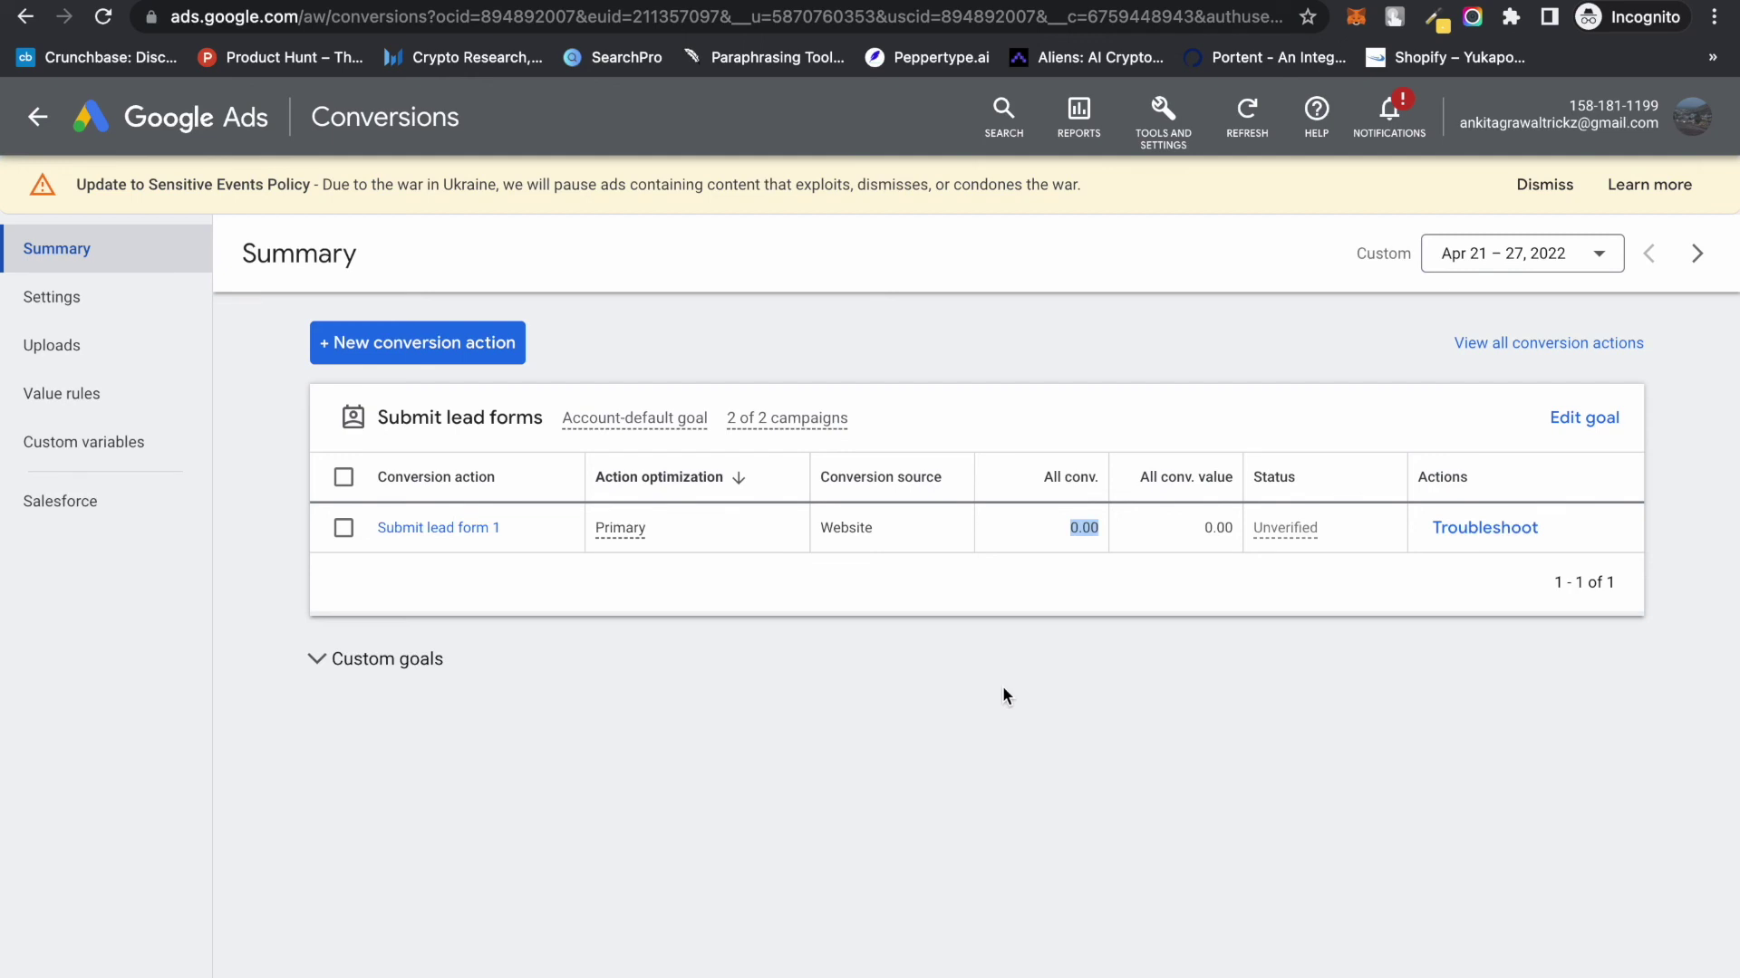
{"action": "left_click_drag", "start_coordinate": [1070, 525], "coordinate": [1100, 527]}
Switch to Tag Manager, review the configuration and trigger of the Google Ads Conversion Tracking tag, and close it
{"action": "left_click", "coordinate": [748, 1]}
{"action": "left_click", "coordinate": [508, 429]}
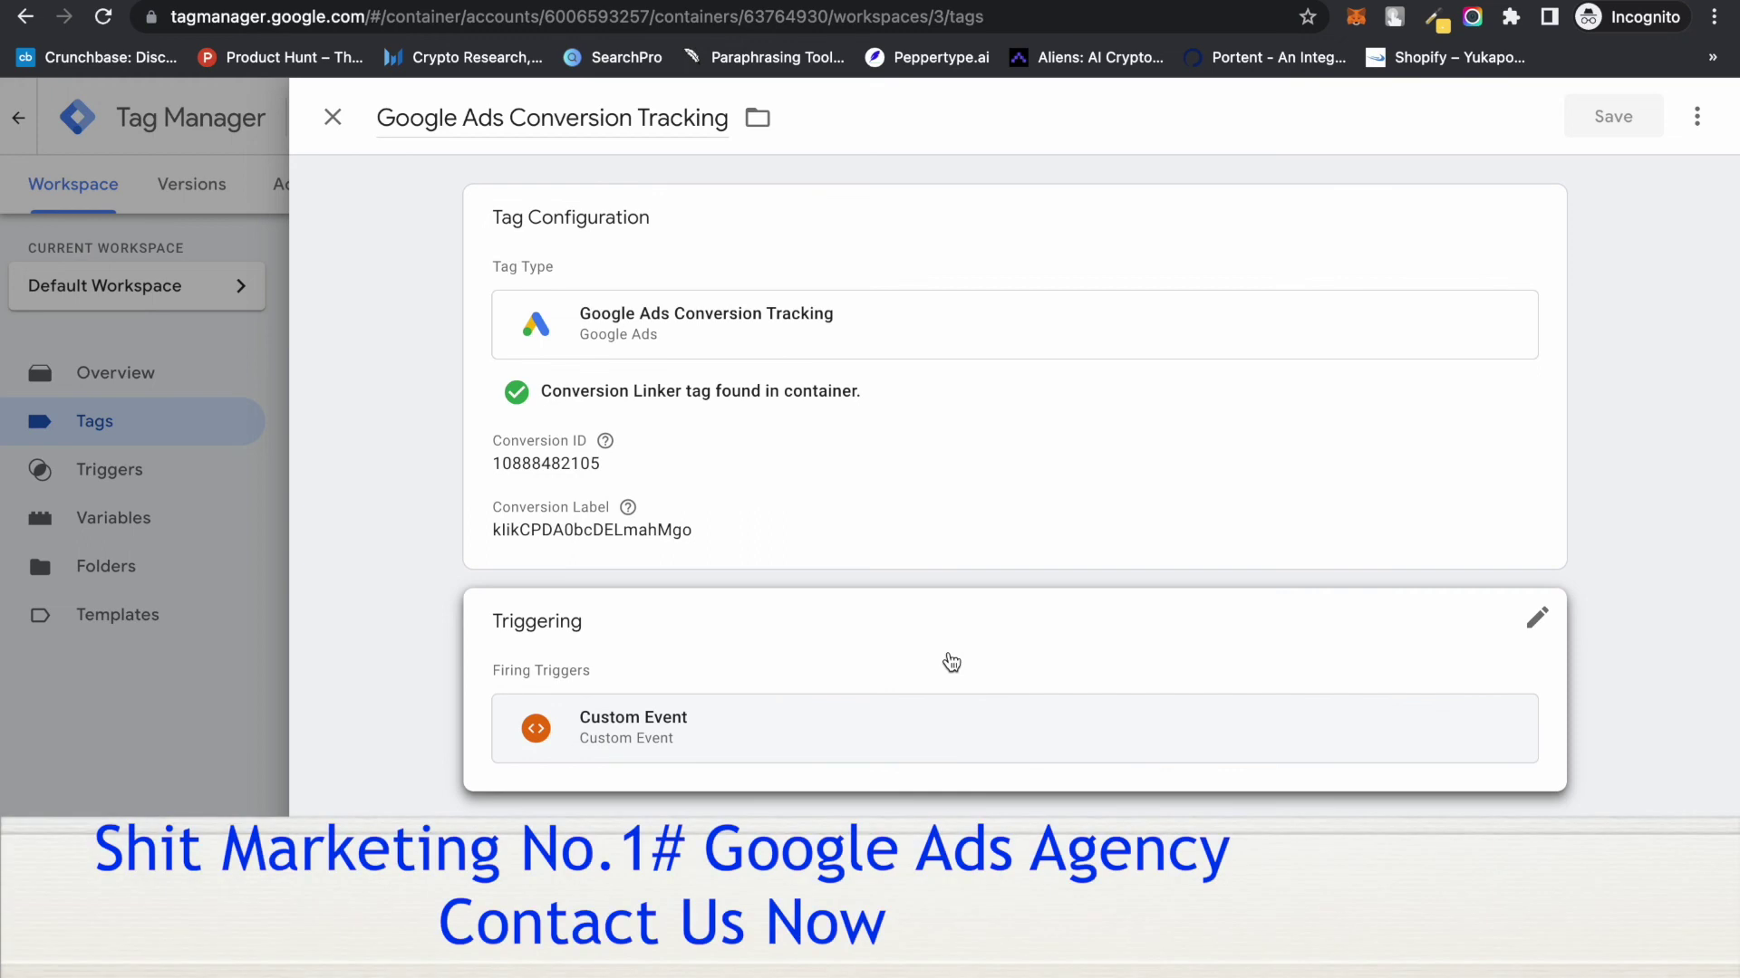
{"action": "left_click", "coordinate": [334, 118]}
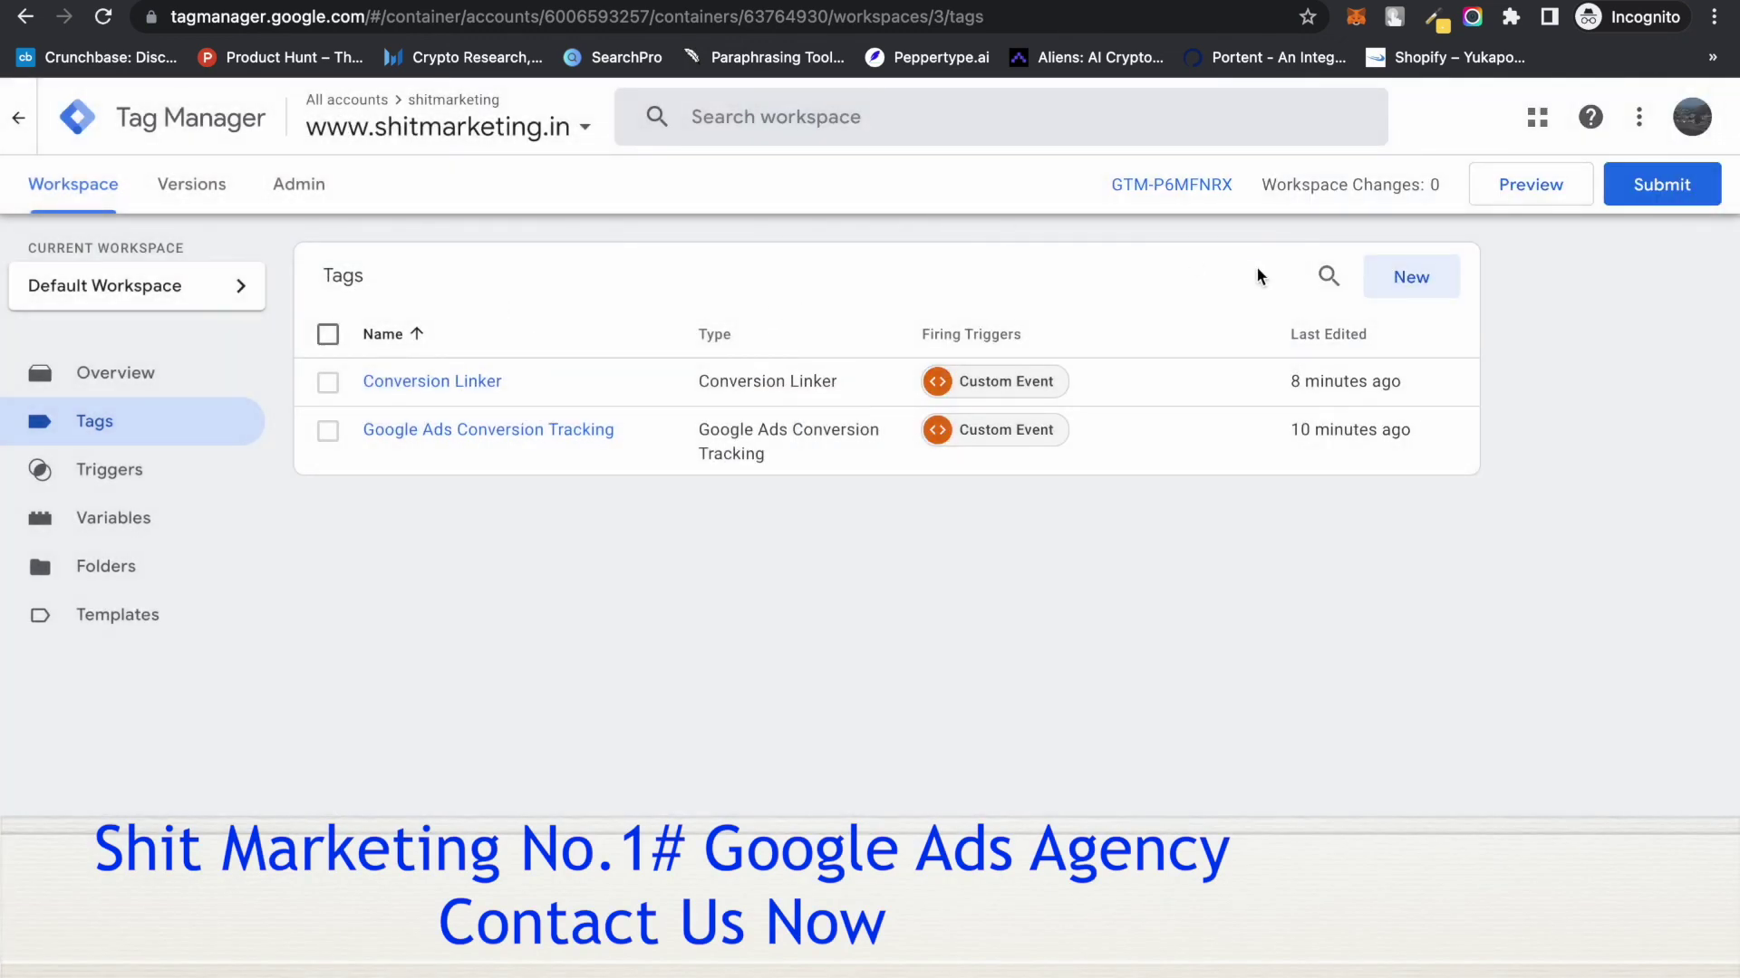